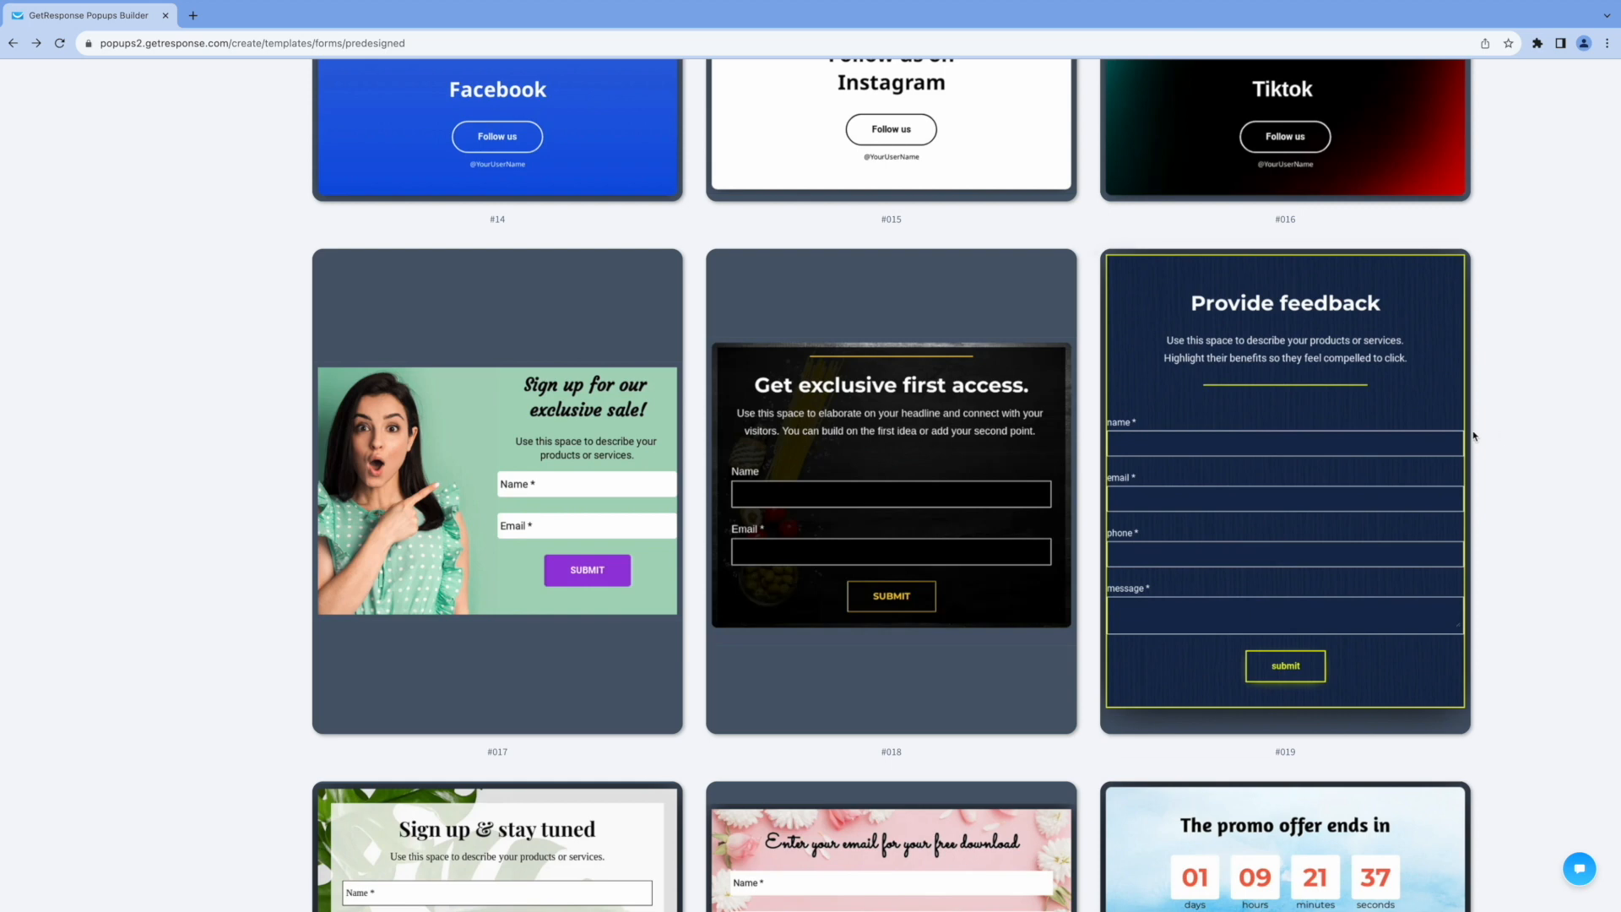
Start the form from template #017 and change its heading to "Sign up for our free consultation!".
{"action": "left_click", "coordinate": [464, 689]}
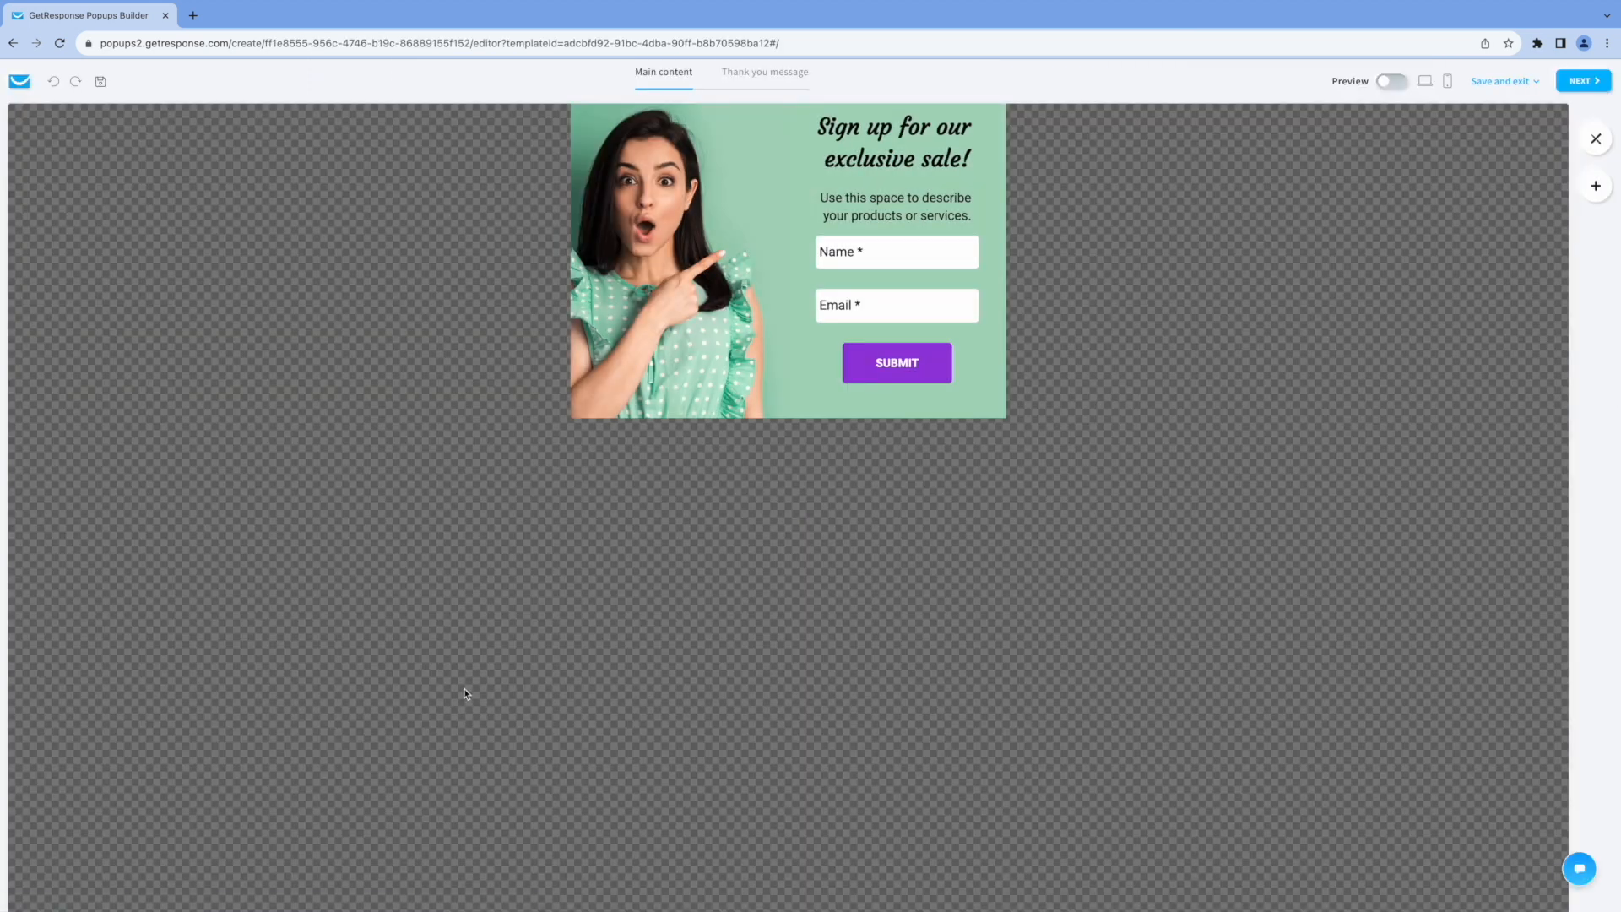
{"action": "left_click", "coordinate": [839, 158]}
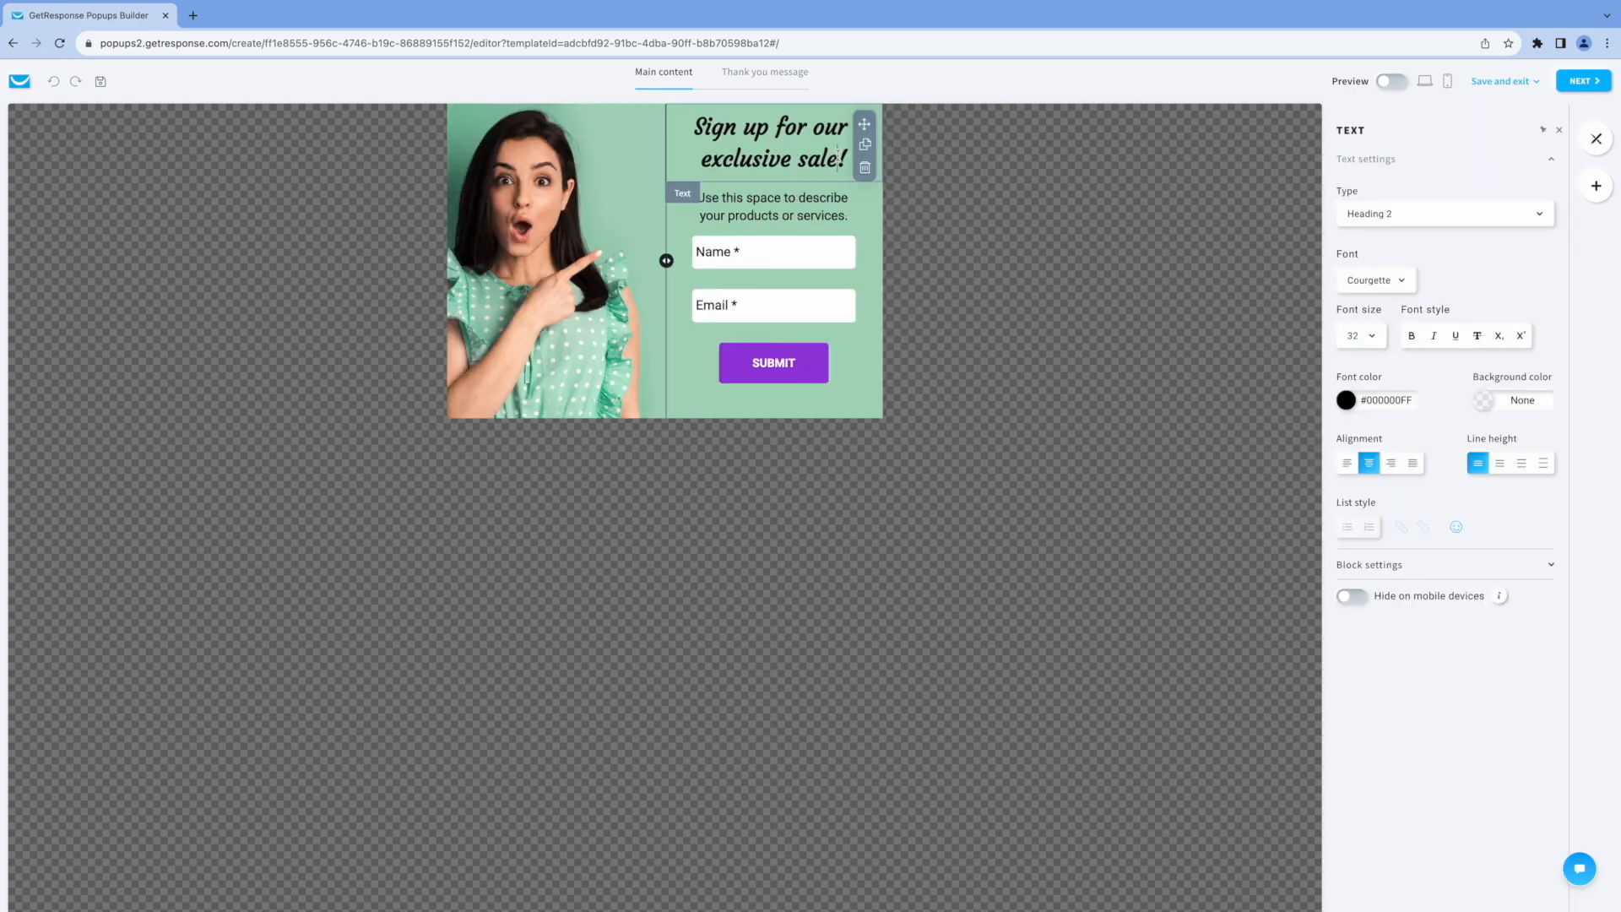
{"action": "left_click_drag", "start_coordinate": [833, 157], "coordinate": [703, 155]}
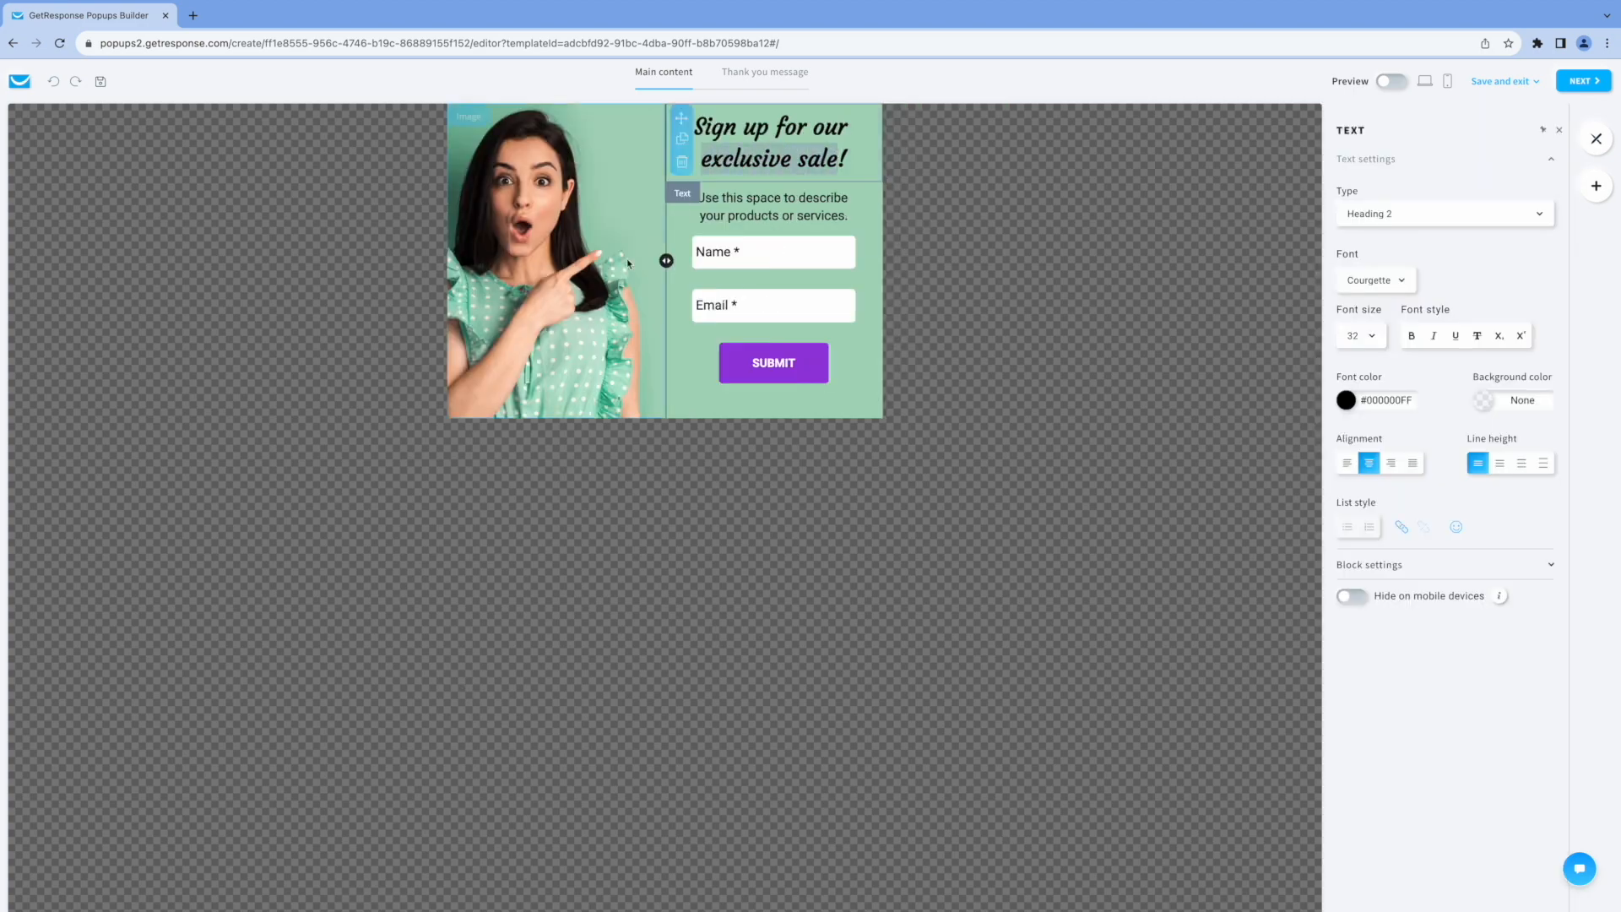
{"action": "type", "text": "free "}
{"action": "type", "text": "consultati"}
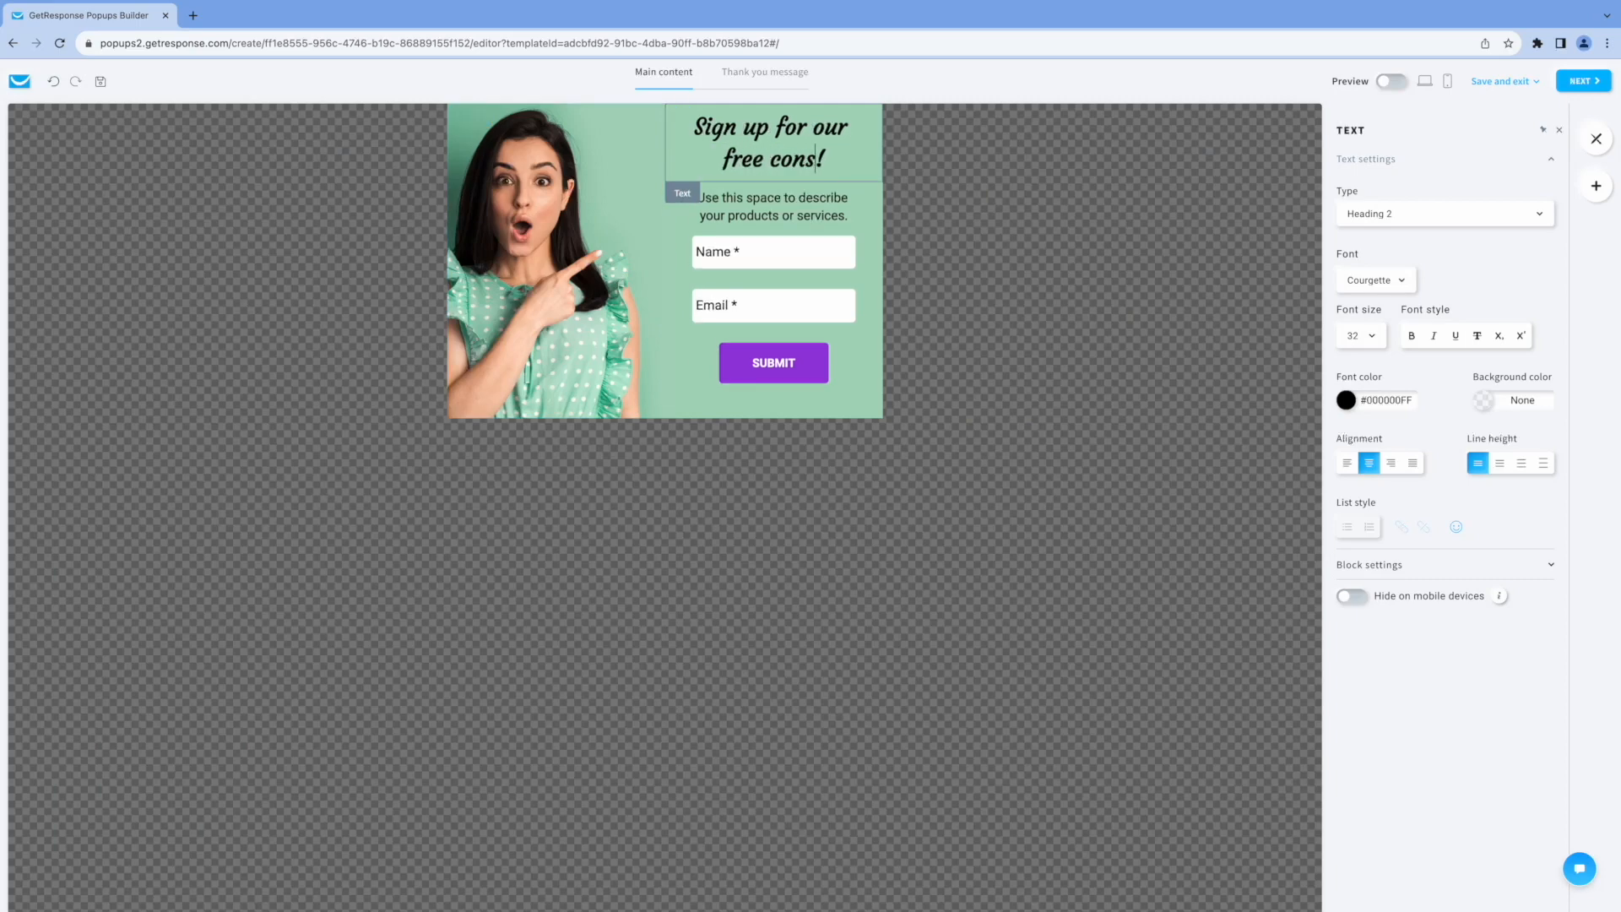
{"action": "type", "text": "on"}
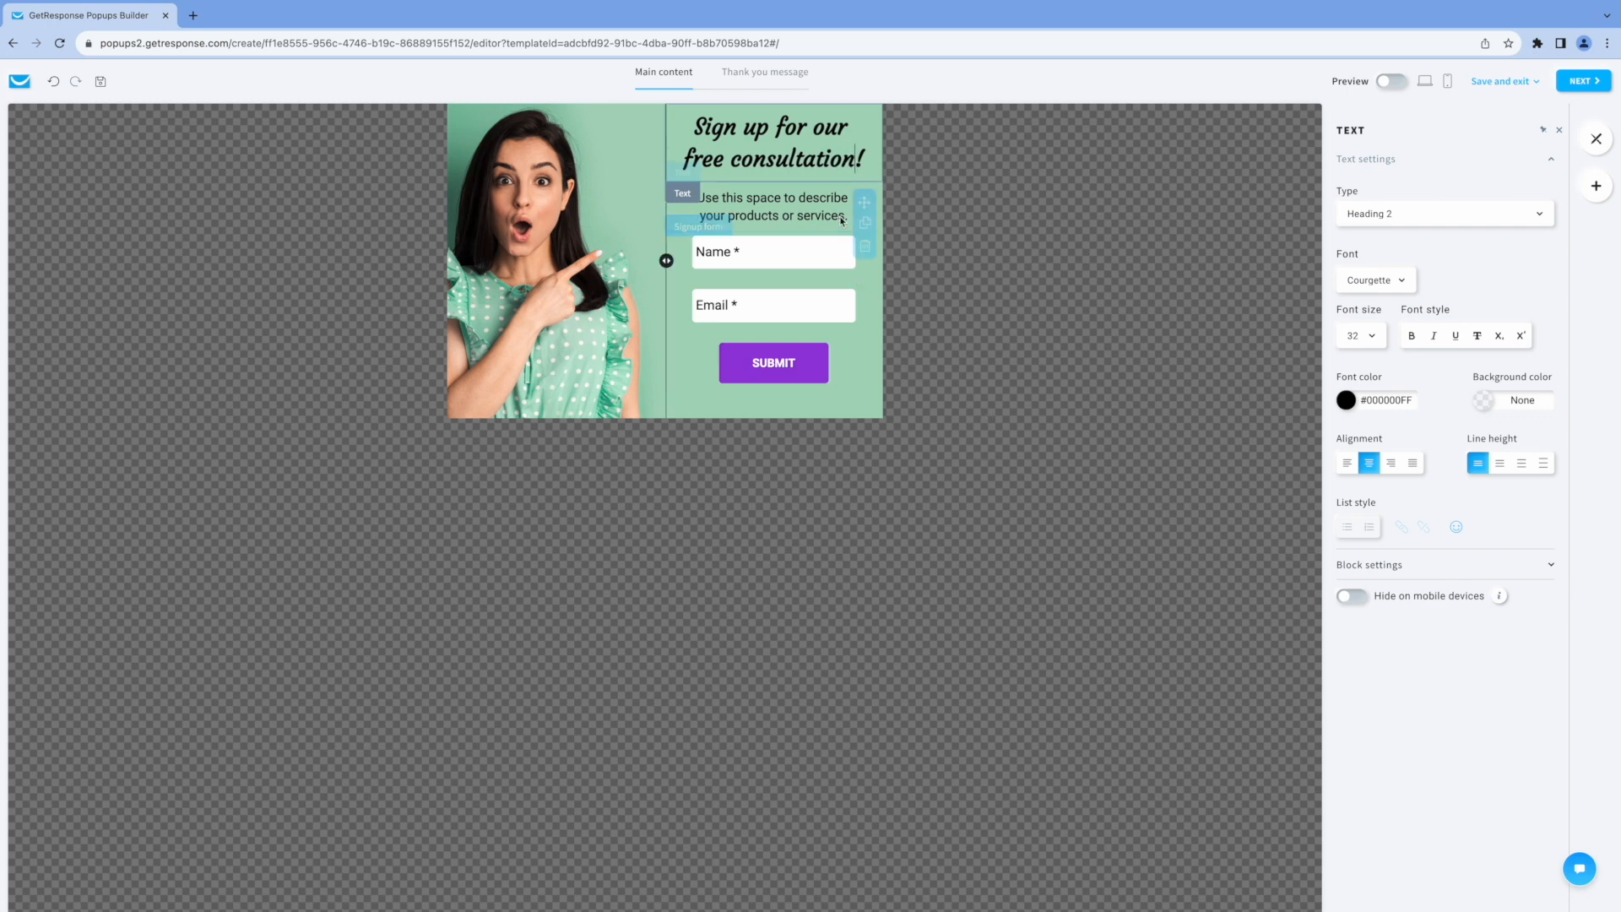
Replace the description below the heading with "Get your free coaching evaluation.".
{"action": "left_click", "coordinate": [712, 201]}
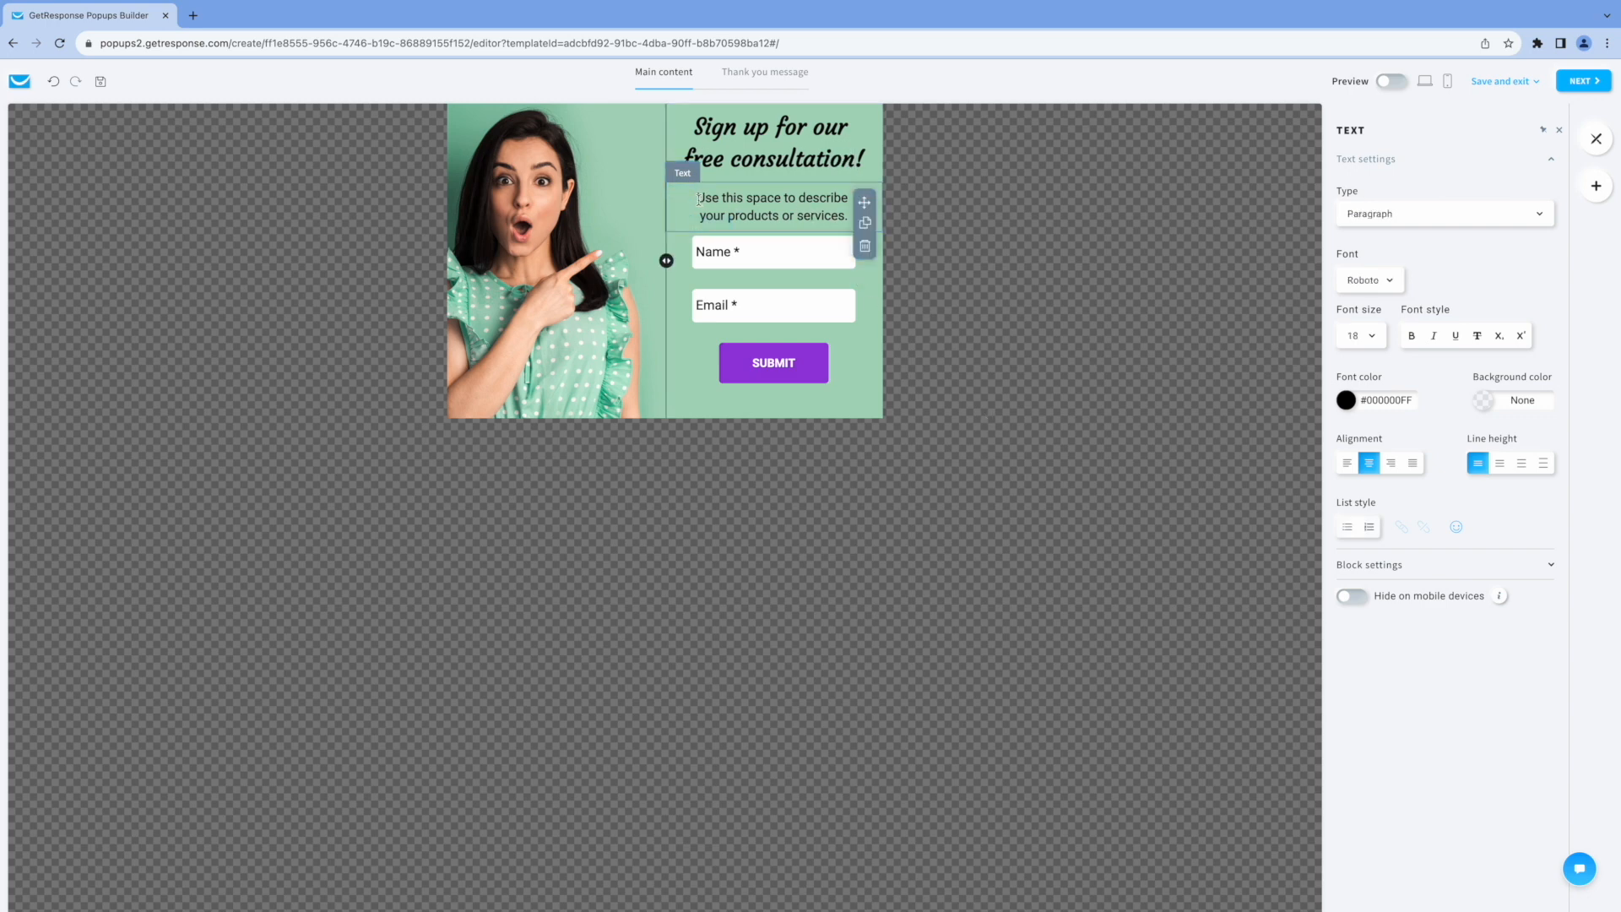
{"action": "left_click_drag", "start_coordinate": [697, 199], "coordinate": [843, 215]}
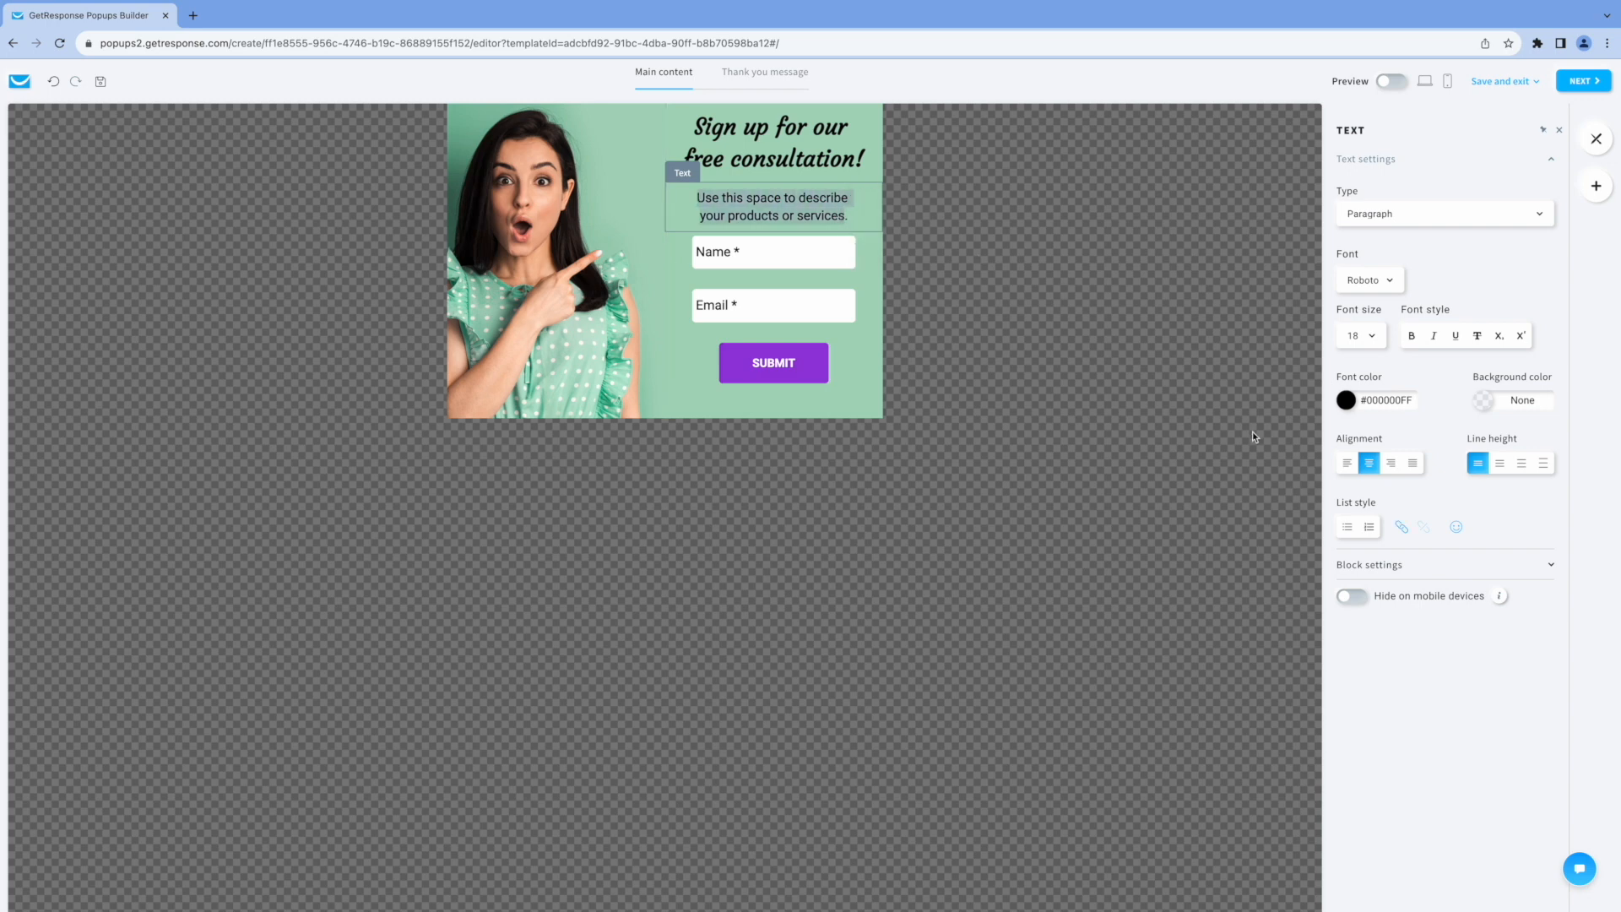
{"action": "type", "text": "Get y"}
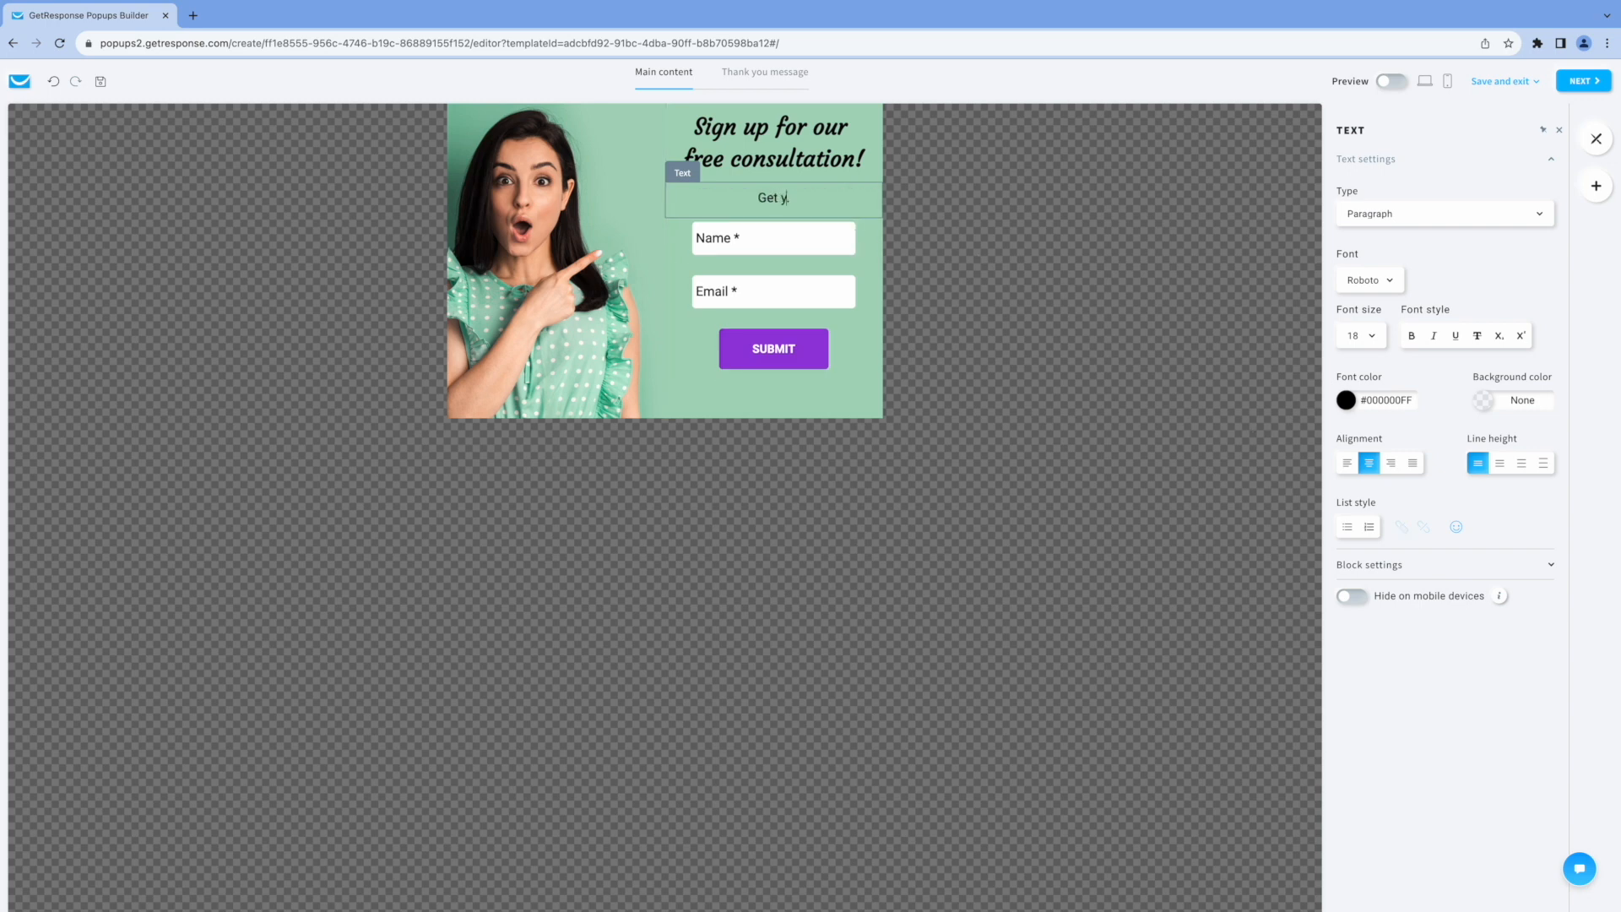
{"action": "type", "text": "our free c.oaching evaluation."}
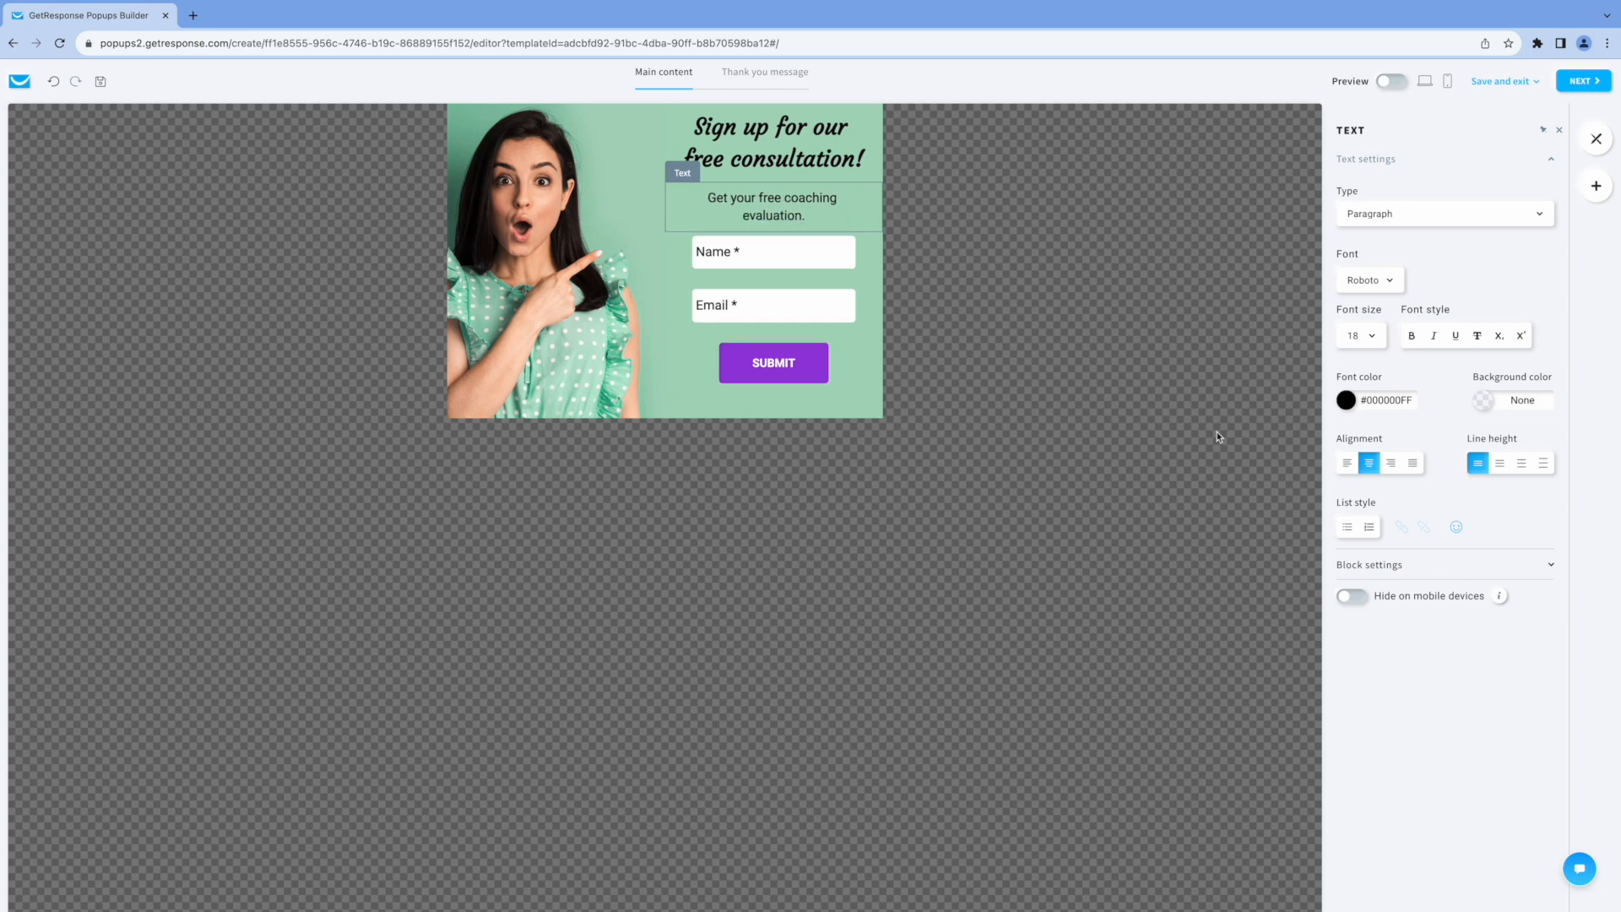
Examine the signup form's success view options for what happens after submission.
{"action": "left_click", "coordinate": [761, 308]}
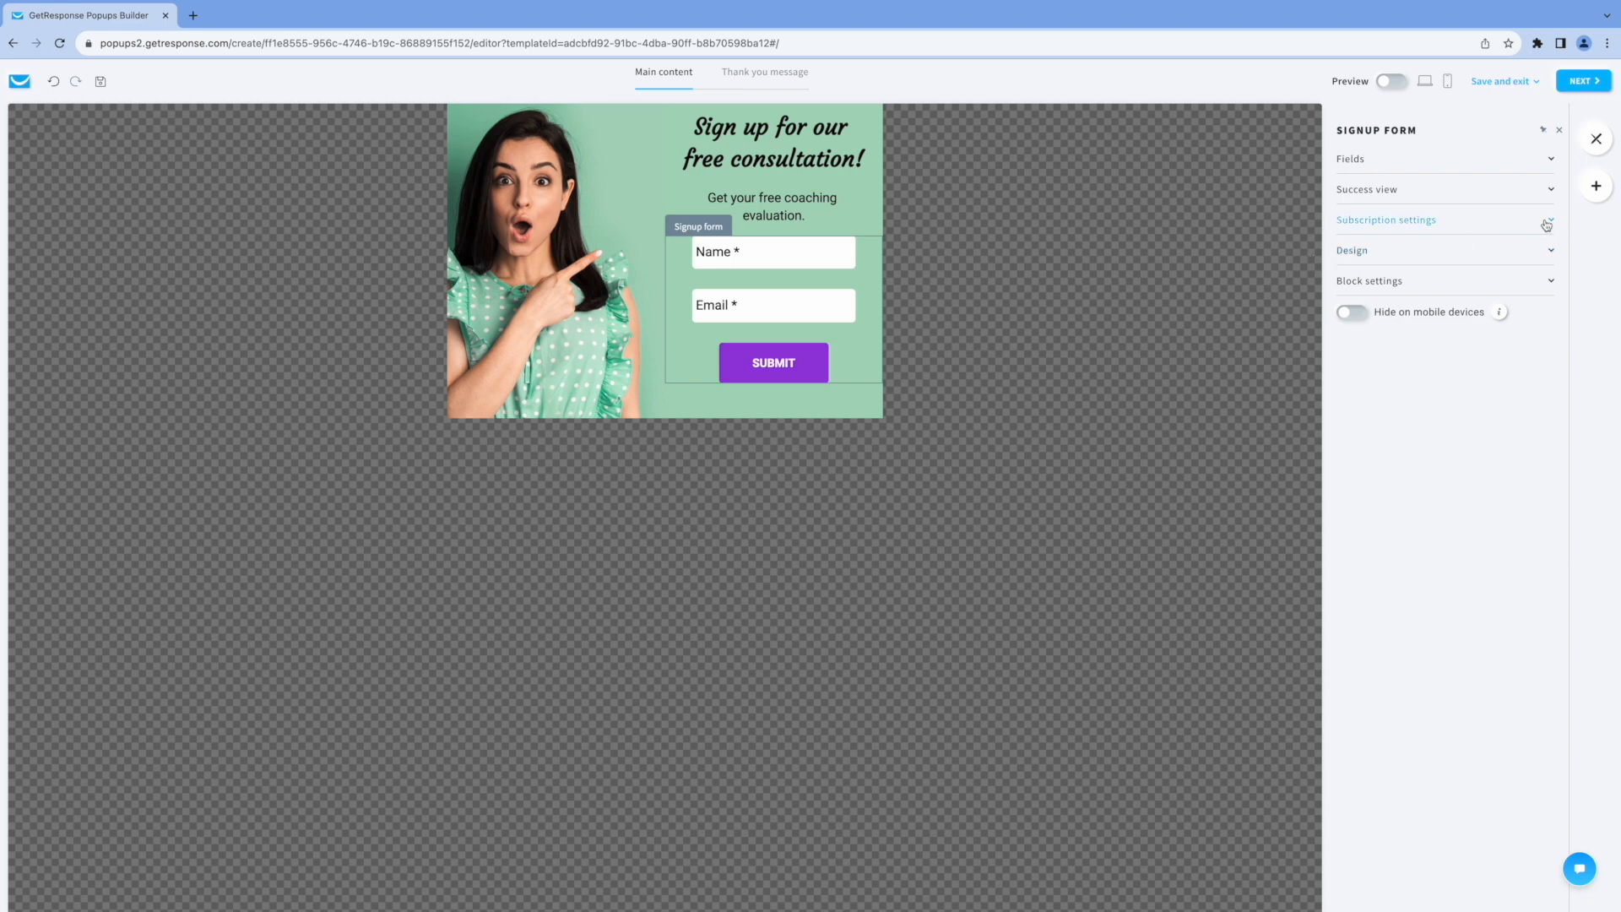
{"action": "left_click", "coordinate": [1554, 192]}
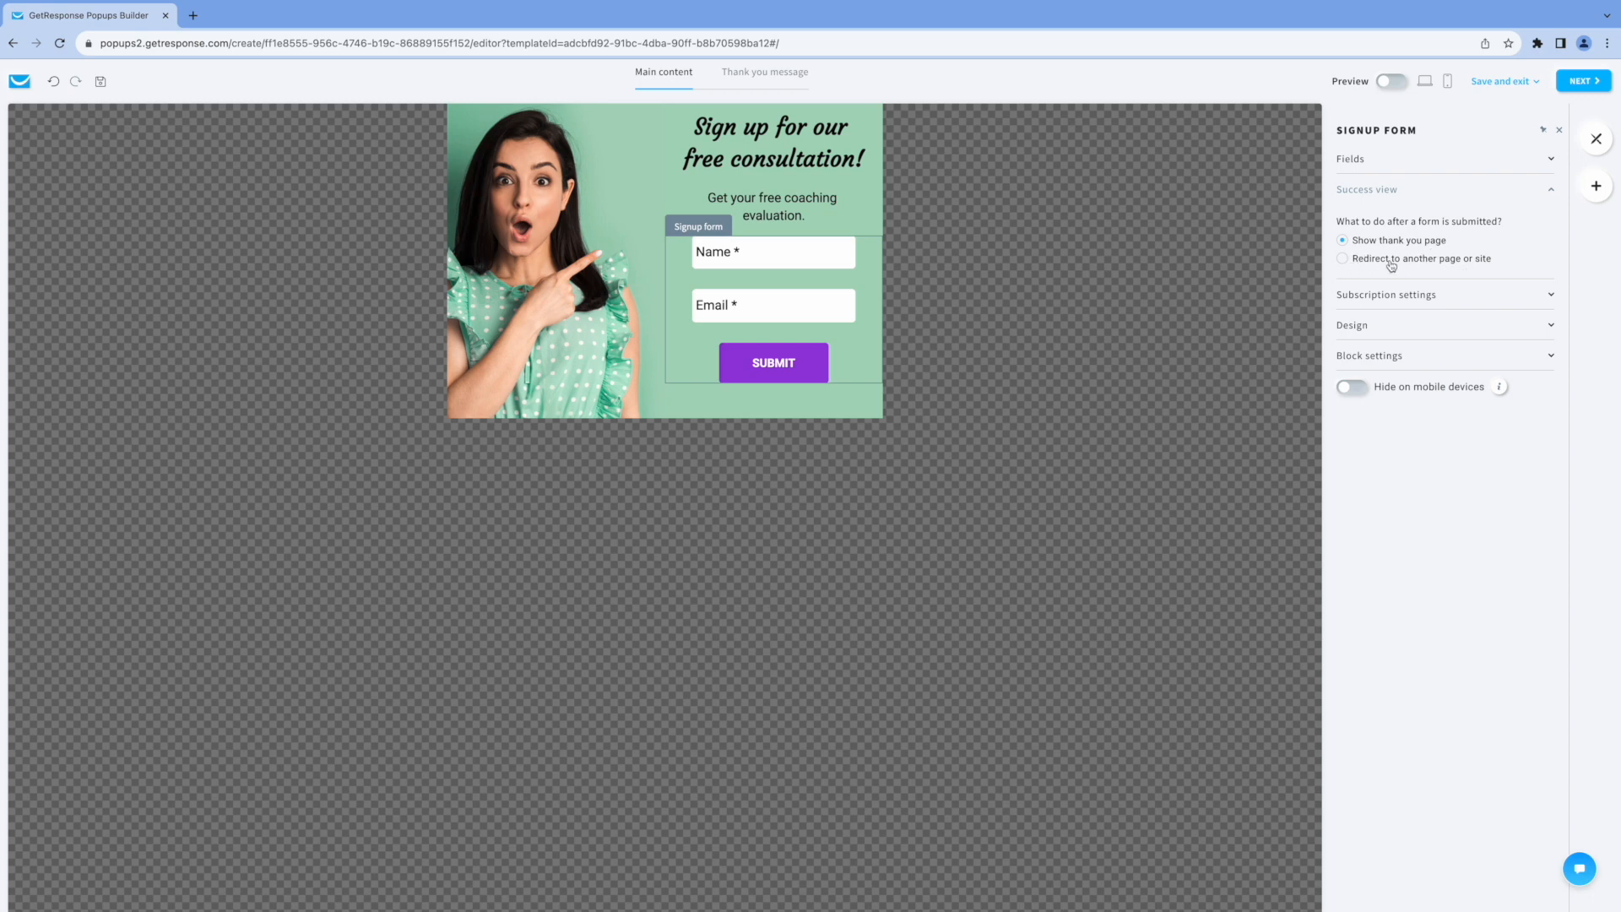
{"action": "left_click", "coordinate": [1552, 193]}
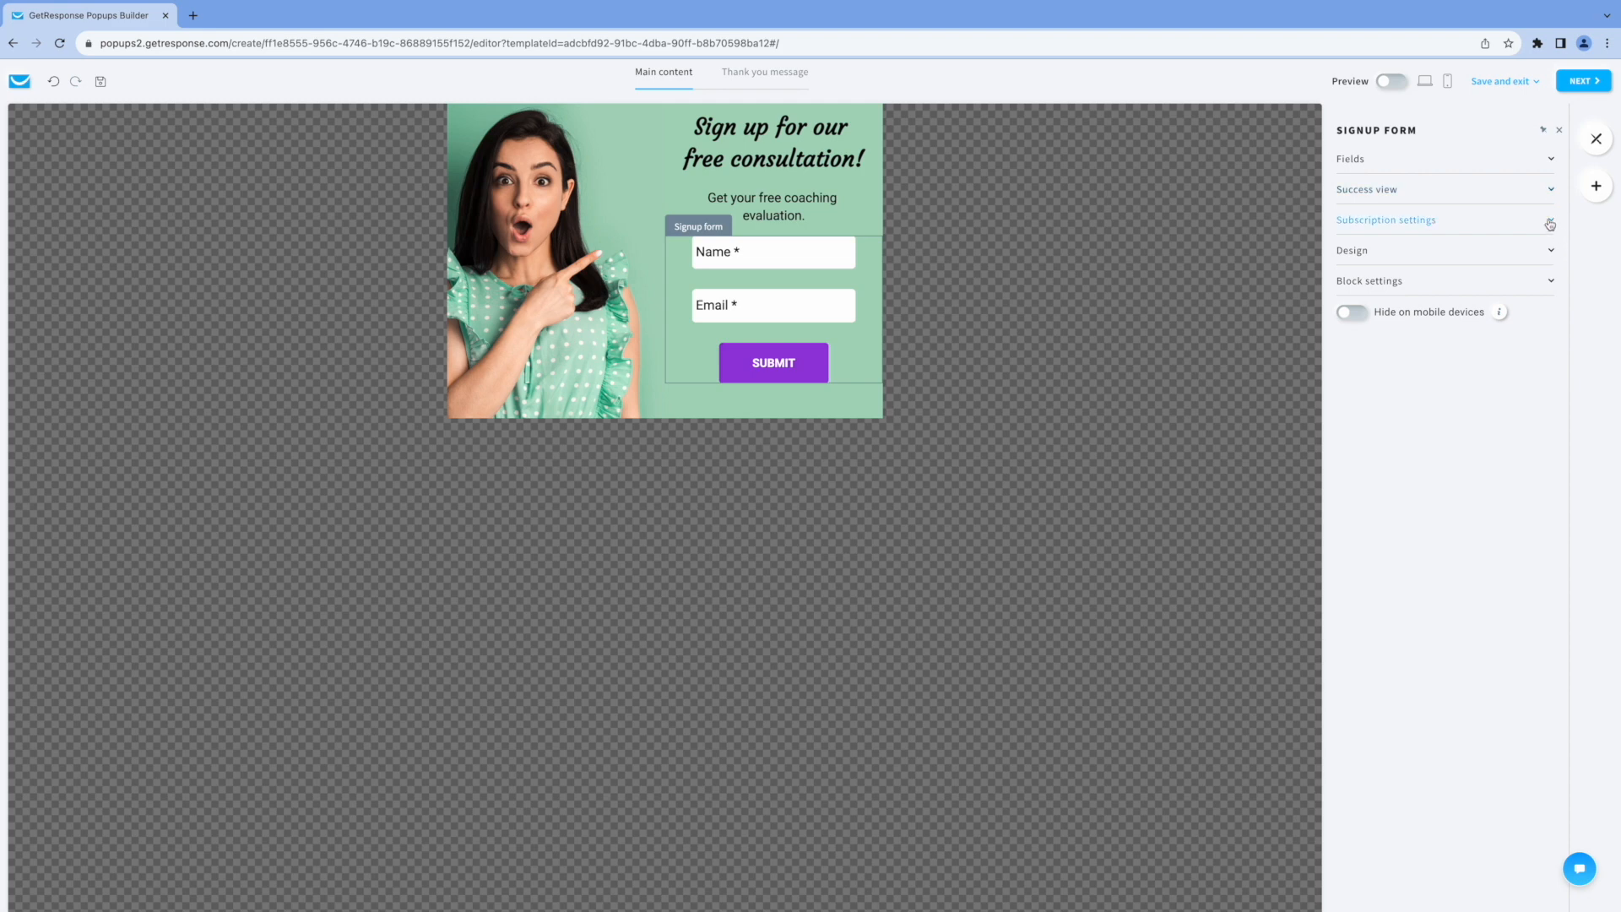
Turn off adding contacts to an autoresponder cycle in the signup form's subscription settings, and open the submit button's settings.
{"action": "left_click", "coordinate": [1547, 225]}
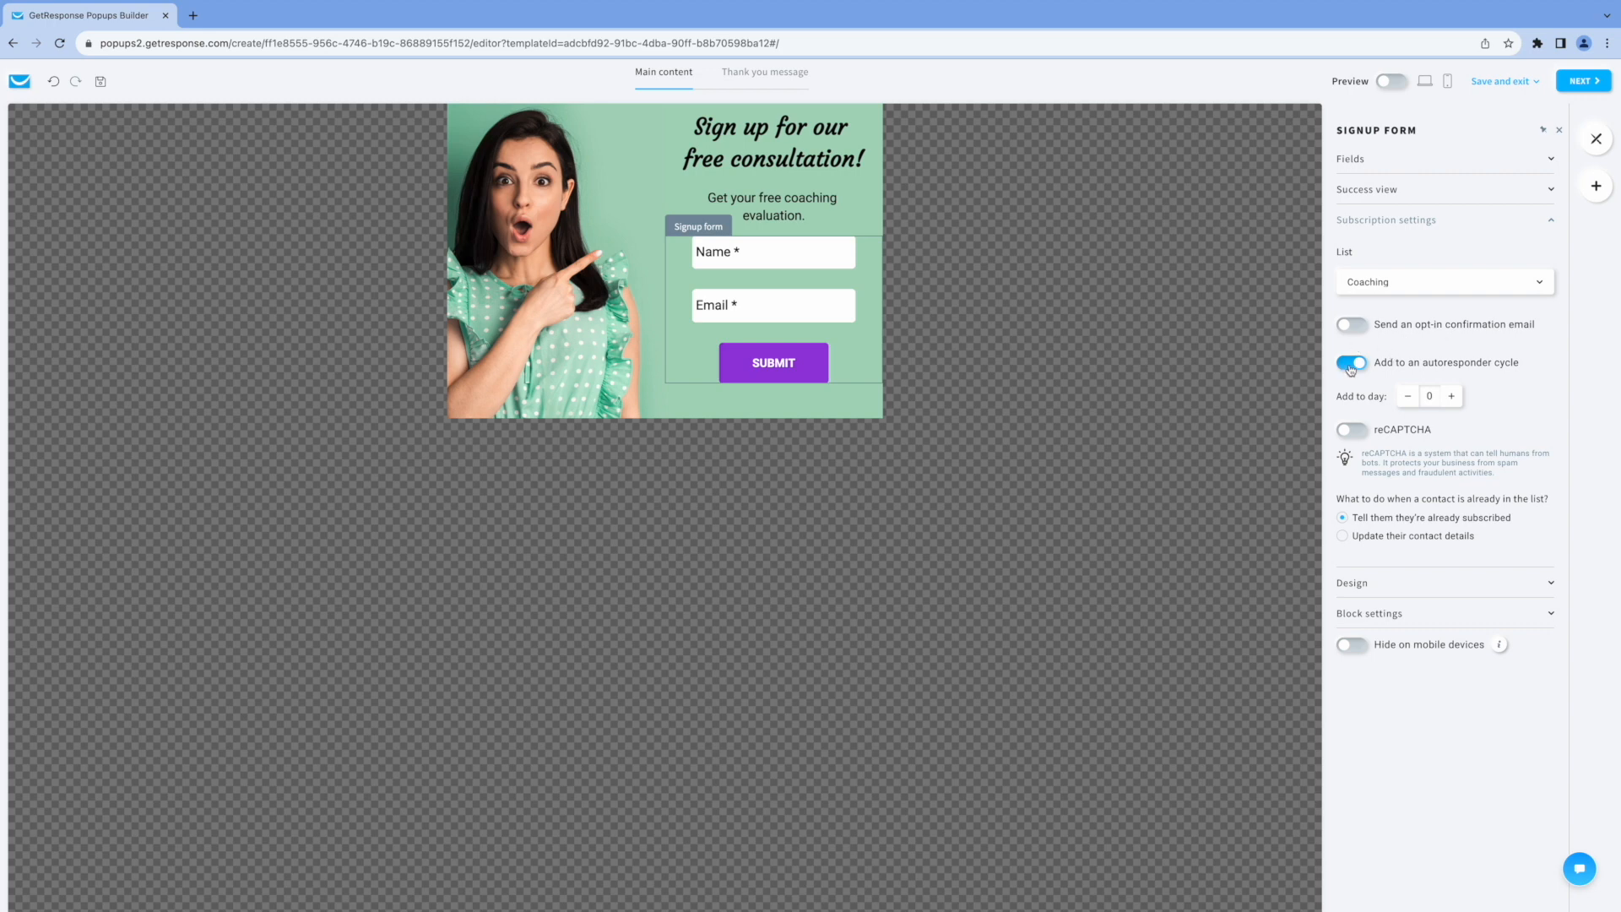
{"action": "left_click", "coordinate": [1419, 371]}
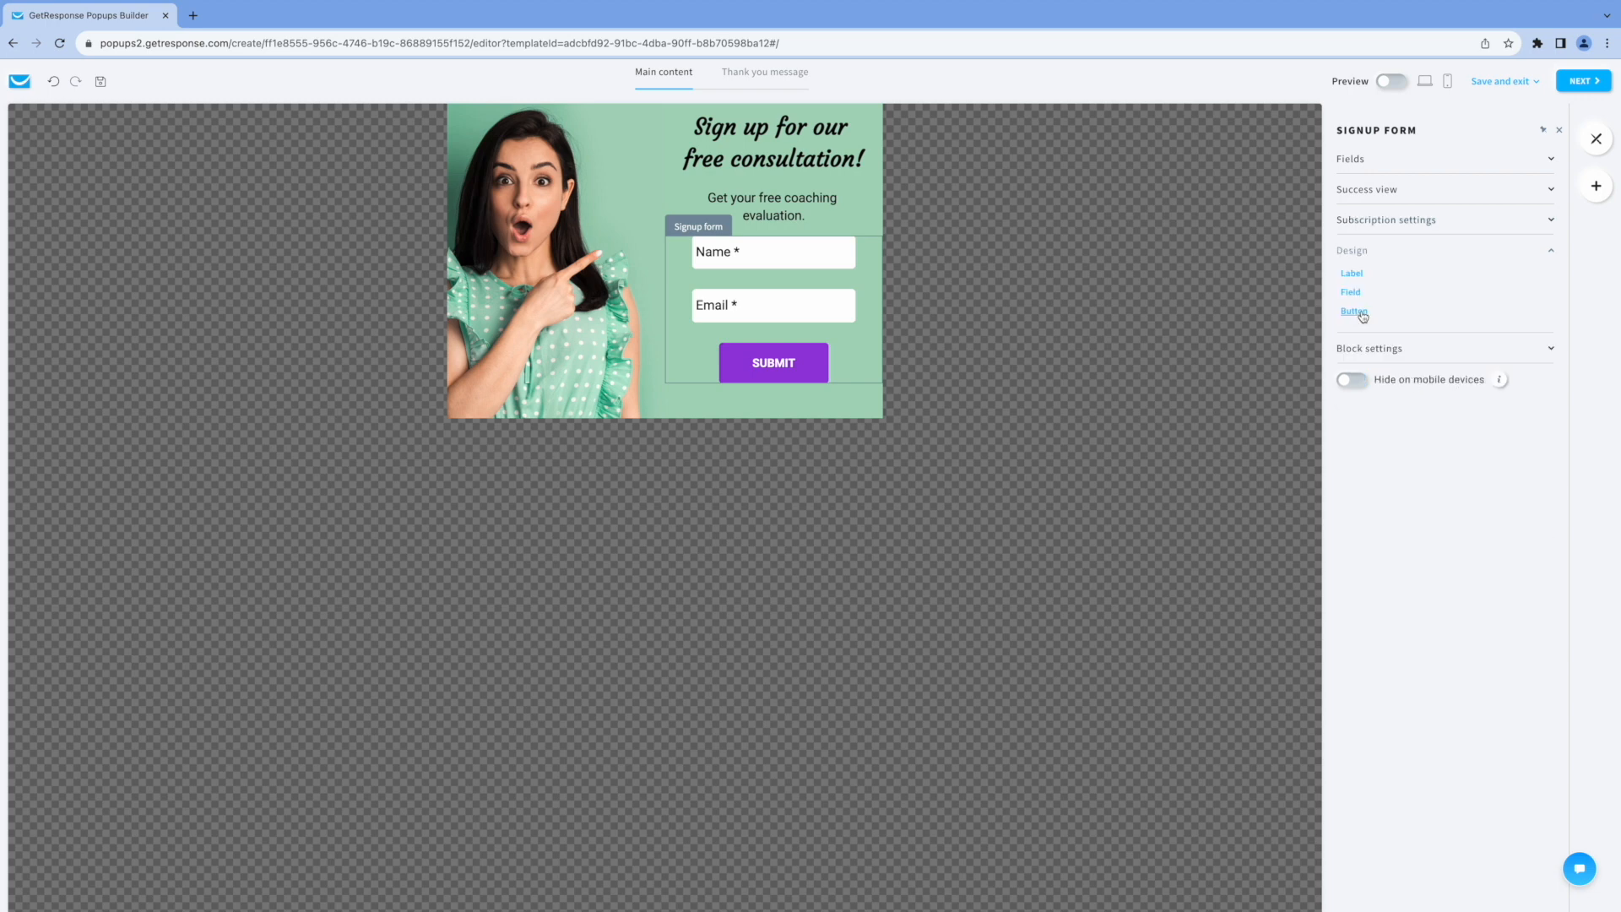
{"action": "left_click", "coordinate": [1361, 313]}
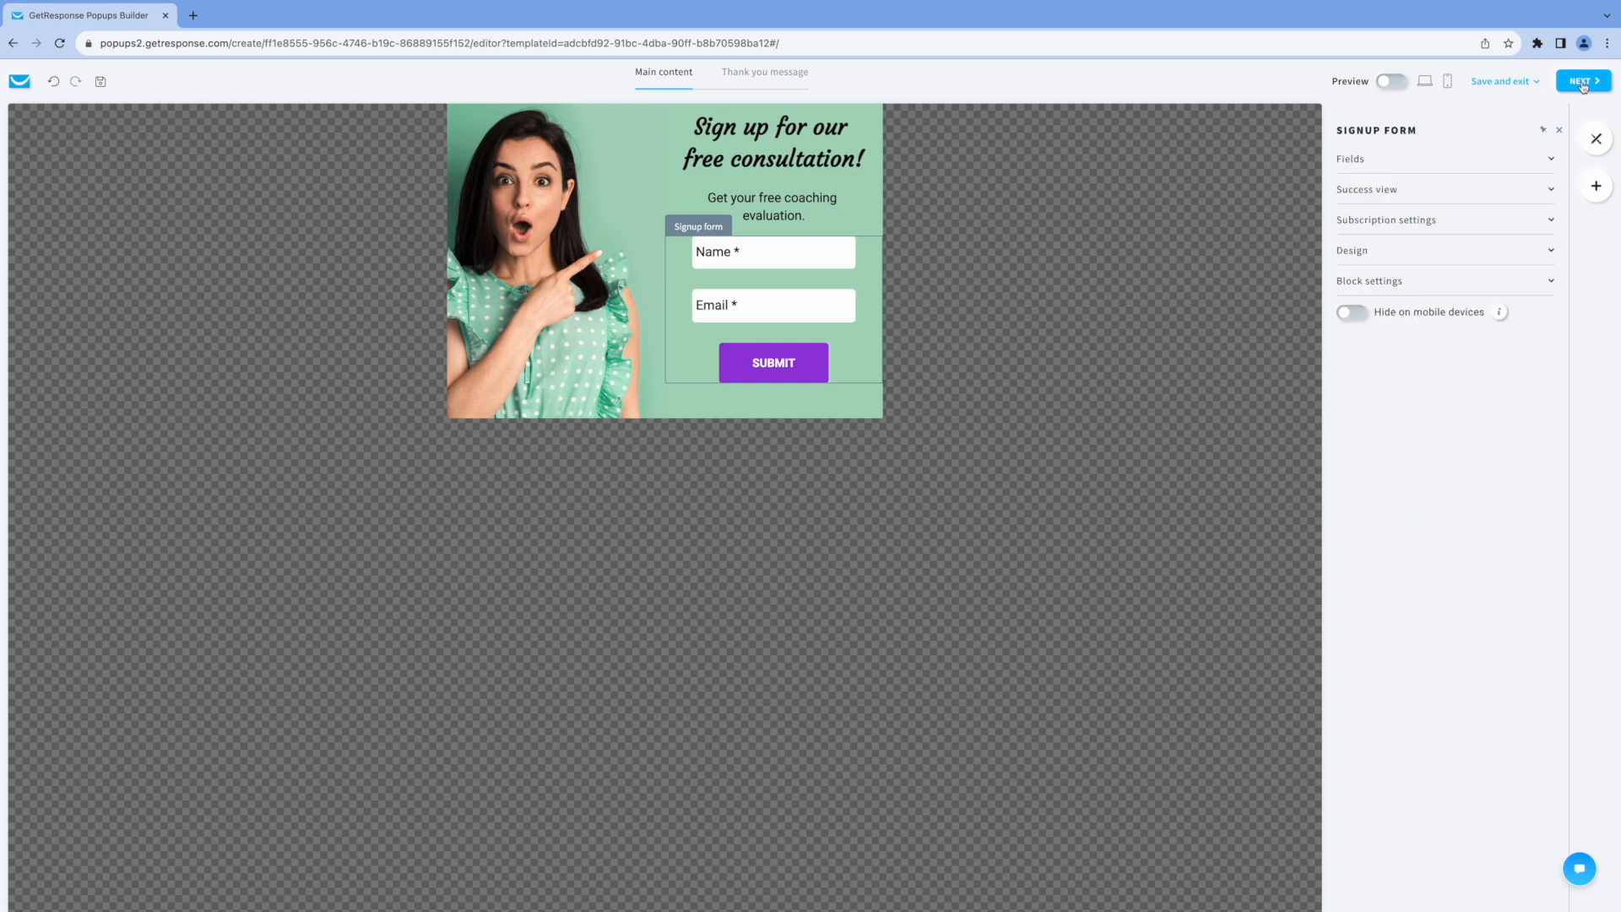
Proceed to the form's publishing settings, name the form "Free Coaching Form", and look at its embedded form code.
{"action": "left_click", "coordinate": [1584, 82]}
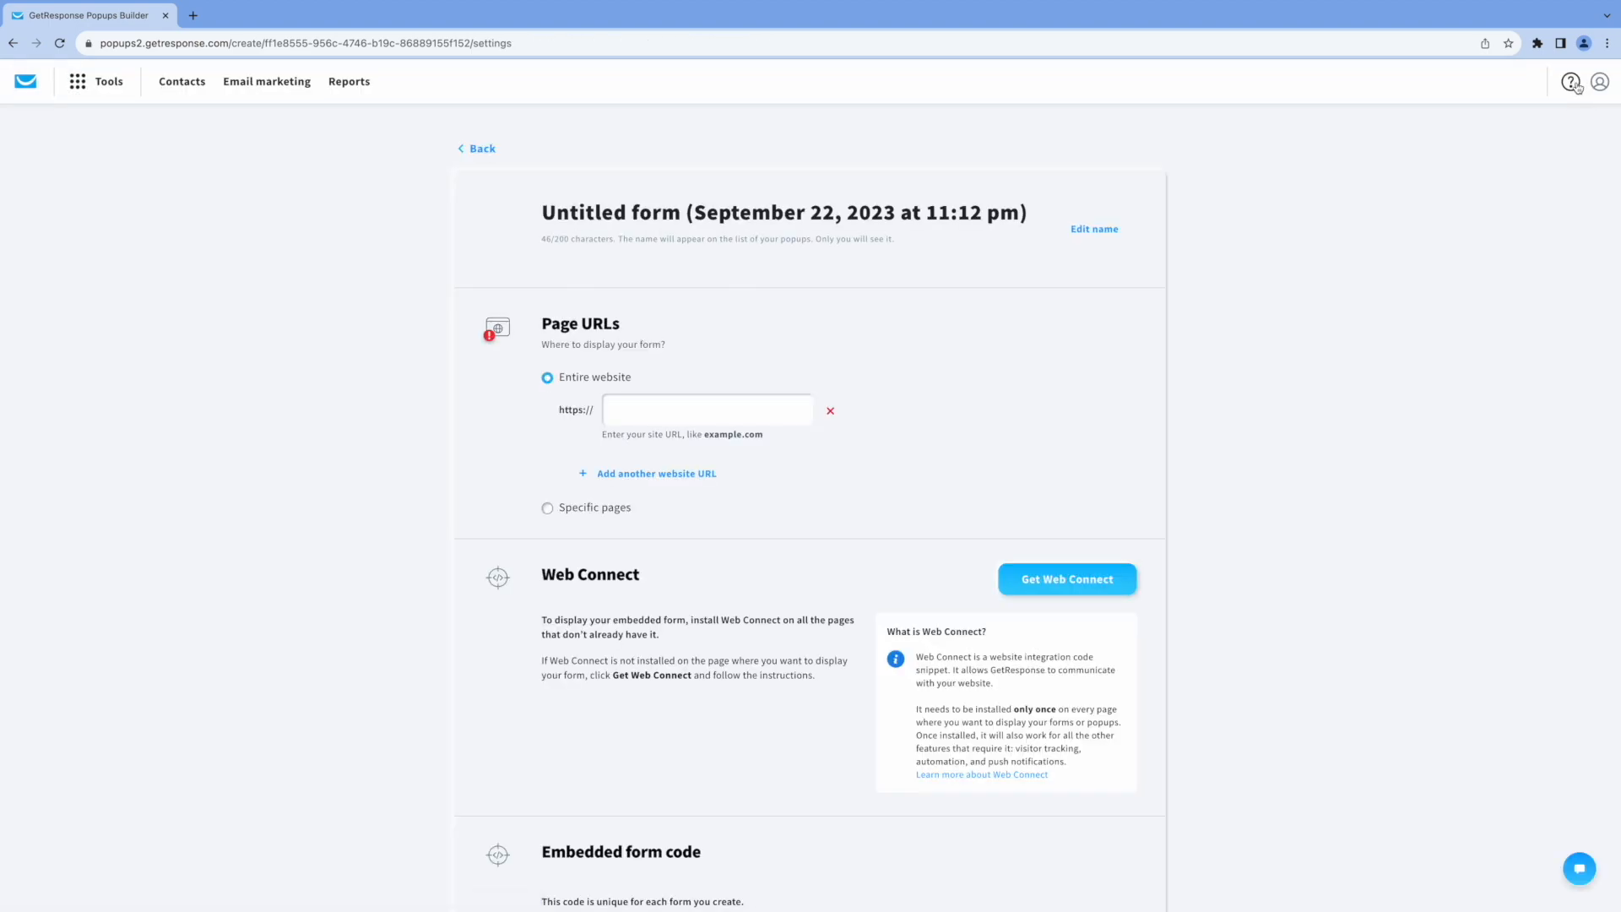
{"action": "triple_click", "coordinate": [1024, 202]}
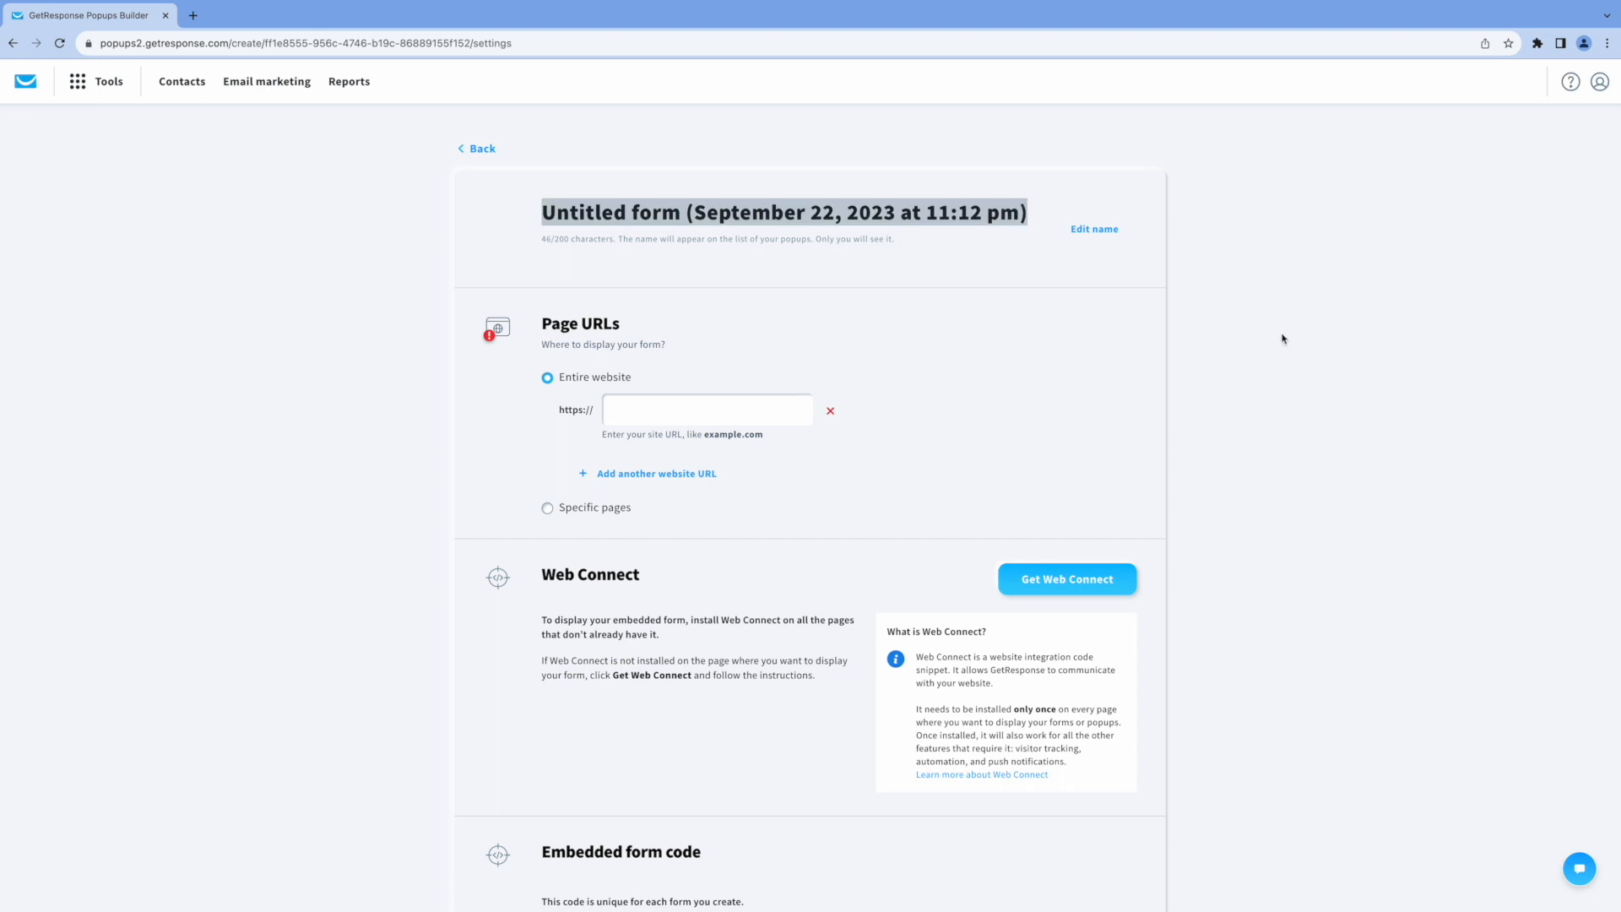
{"action": "type", "text": "Free"}
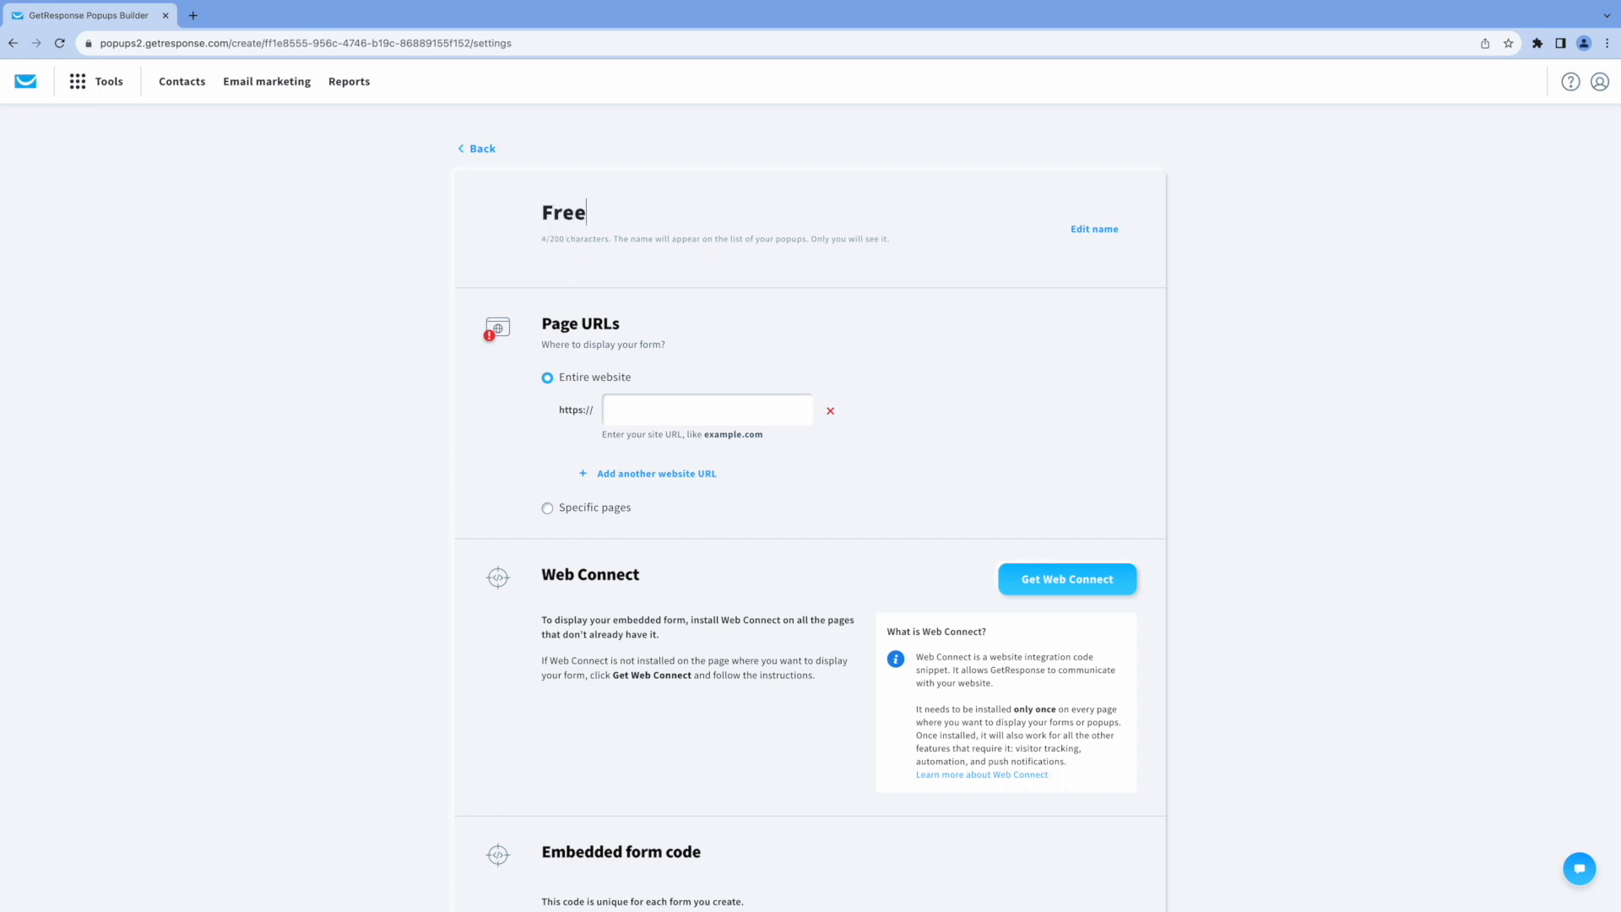
{"action": "type", "text": " Coaching From"}
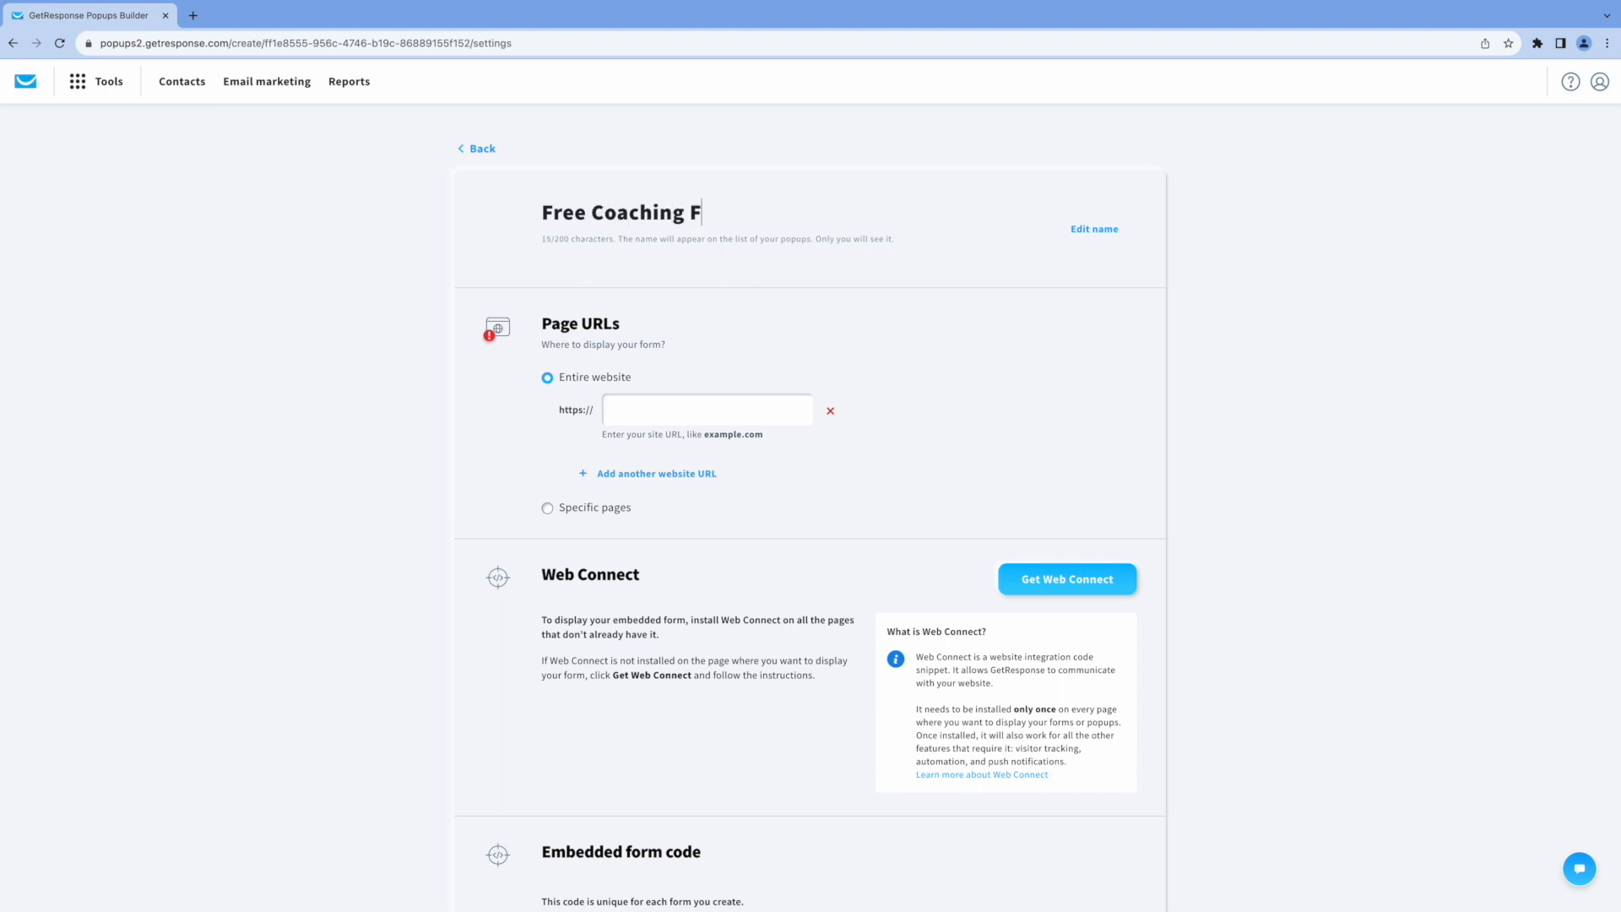
{"action": "key", "text": "BackSpace"}
{"action": "key", "text": "BackSpace"}
{"action": "key", "text": "BackSpace"}
{"action": "type", "text": "orm"}
{"action": "scroll", "coordinate": [806, 481], "scroll_direction": "down", "scroll_amount": 4}
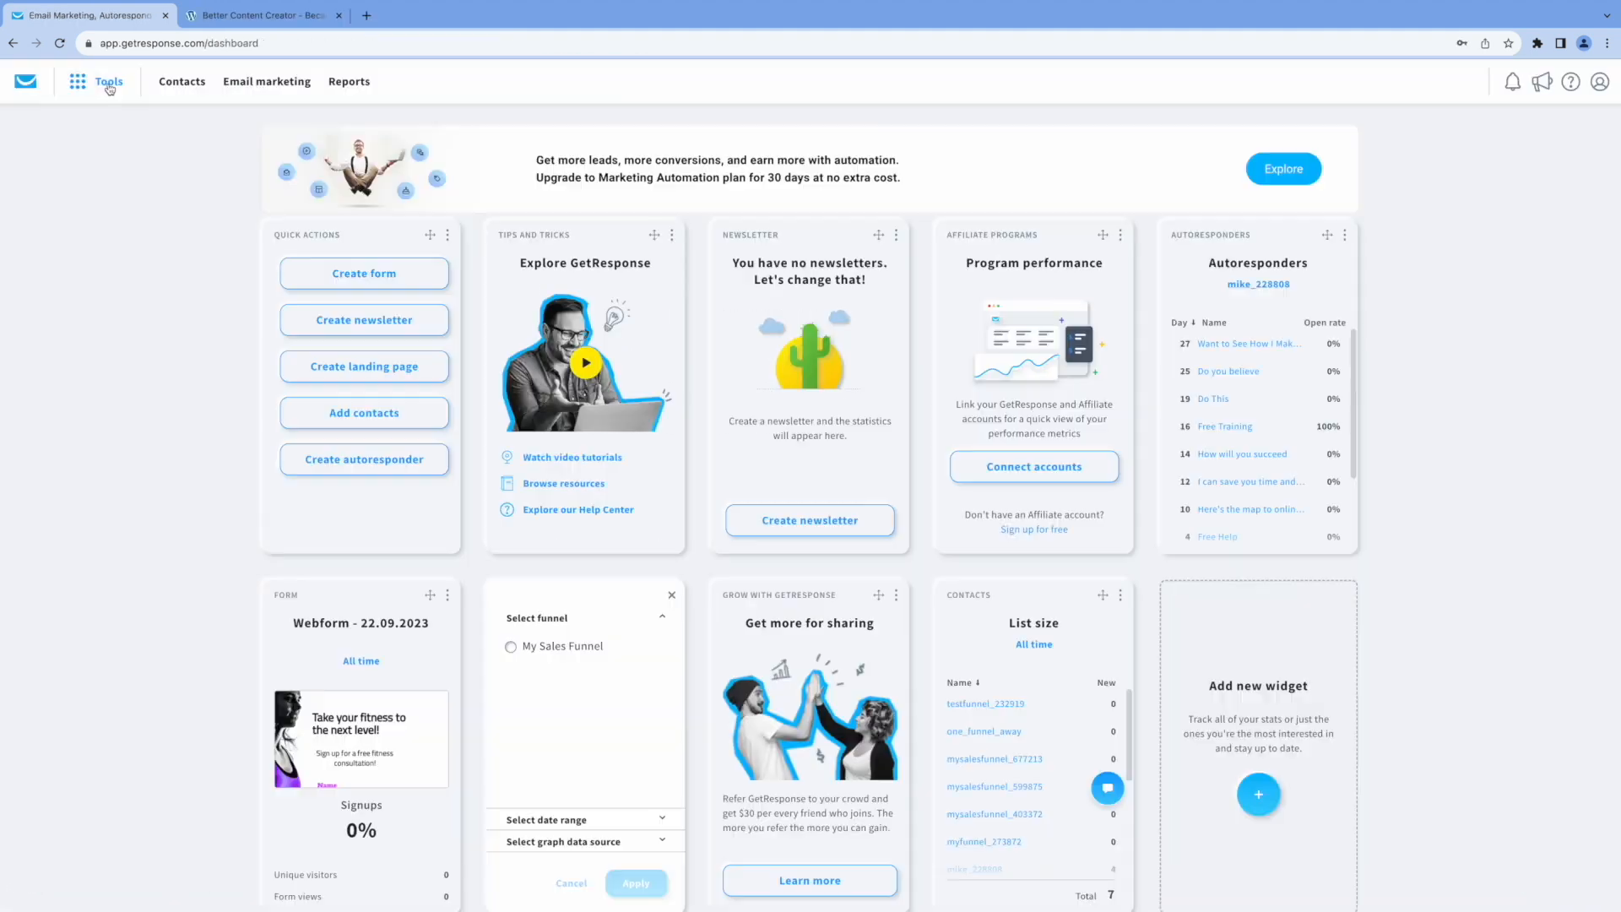
Return to the forms and popups list and create a new message displayed in a popup.
{"action": "left_click", "coordinate": [105, 82]}
{"action": "left_click", "coordinate": [76, 245]}
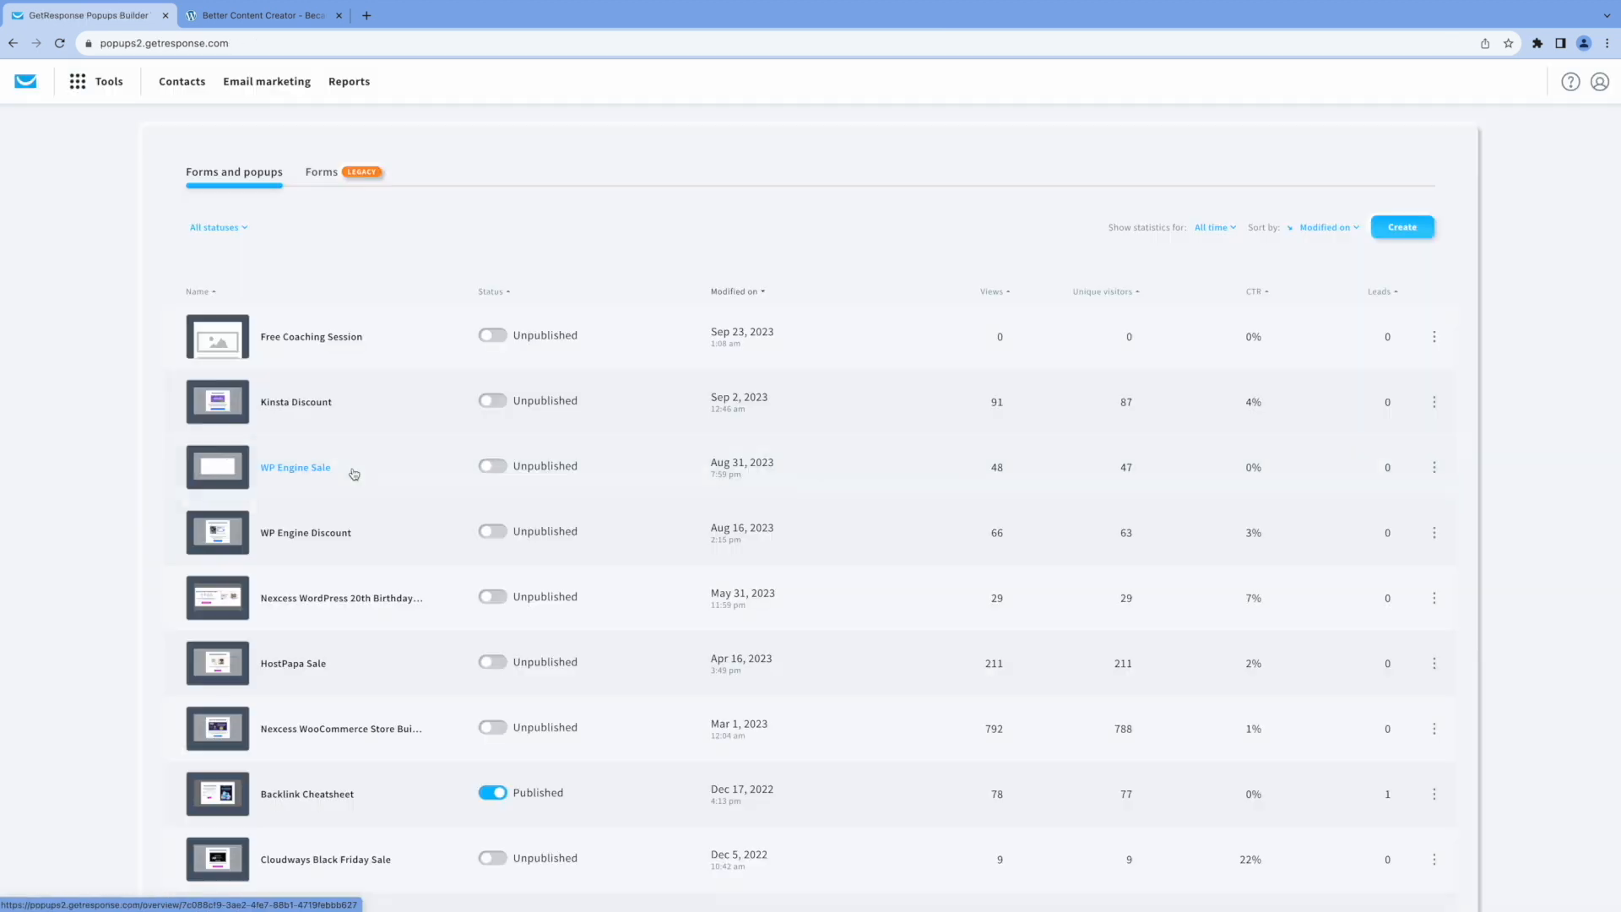
{"action": "left_click", "coordinate": [1404, 228]}
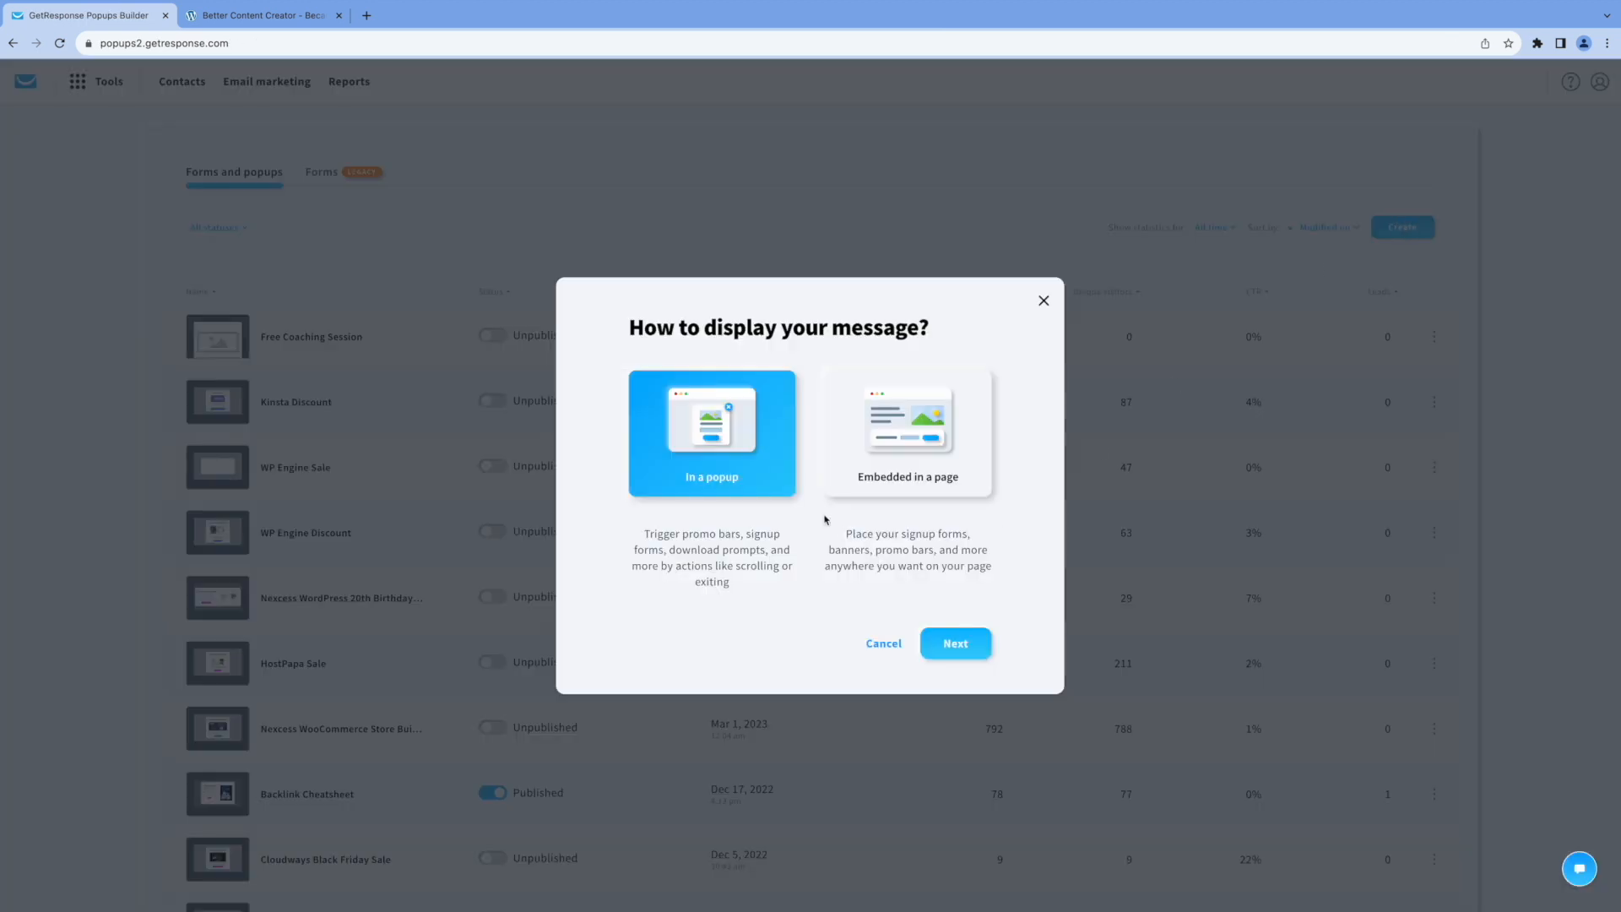
{"action": "left_click", "coordinate": [956, 645]}
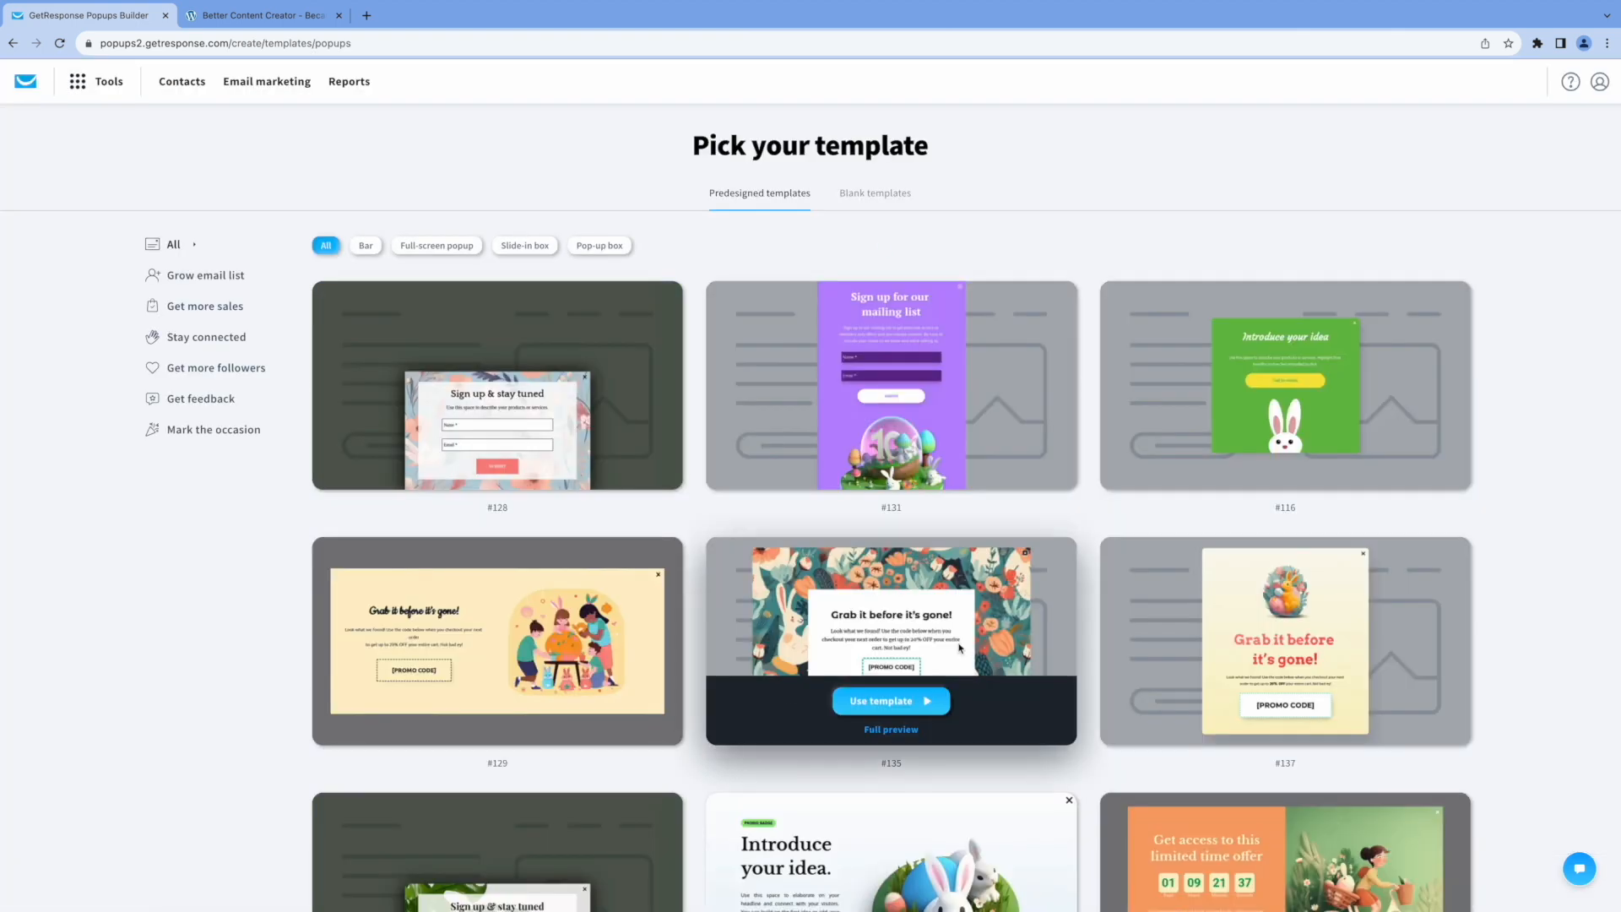
Choose the blank "Introduce your idea" popup template for the new popup.
{"action": "left_click", "coordinate": [862, 200]}
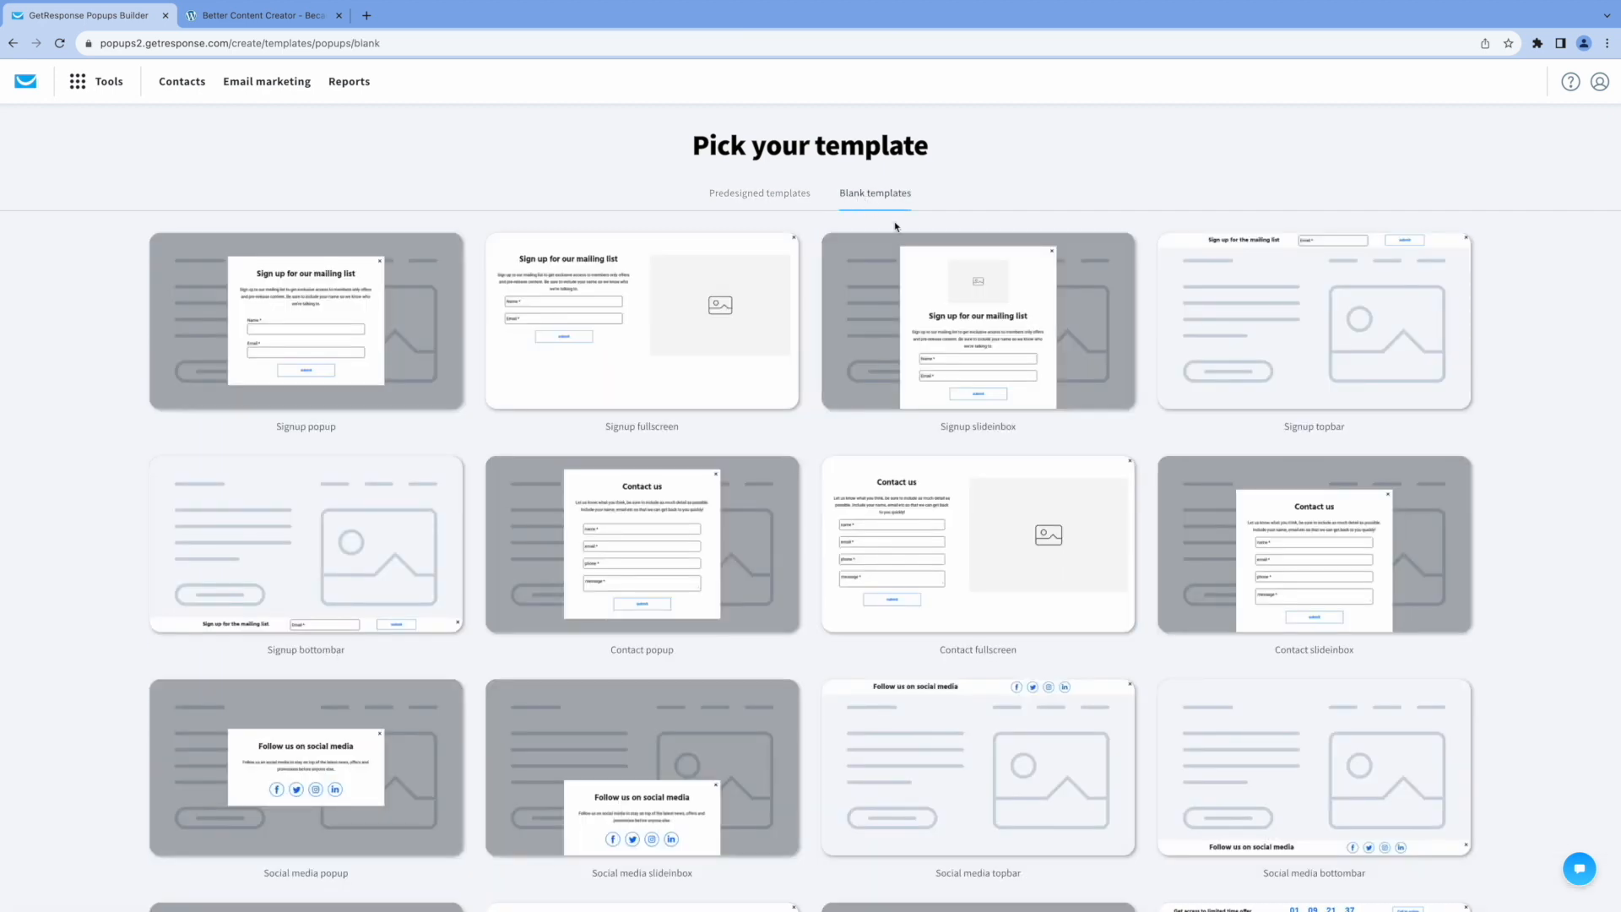
{"action": "scroll", "coordinate": [1126, 557], "scroll_direction": "down", "scroll_amount": 3}
{"action": "scroll", "coordinate": [1127, 556], "scroll_direction": "down", "scroll_amount": 5}
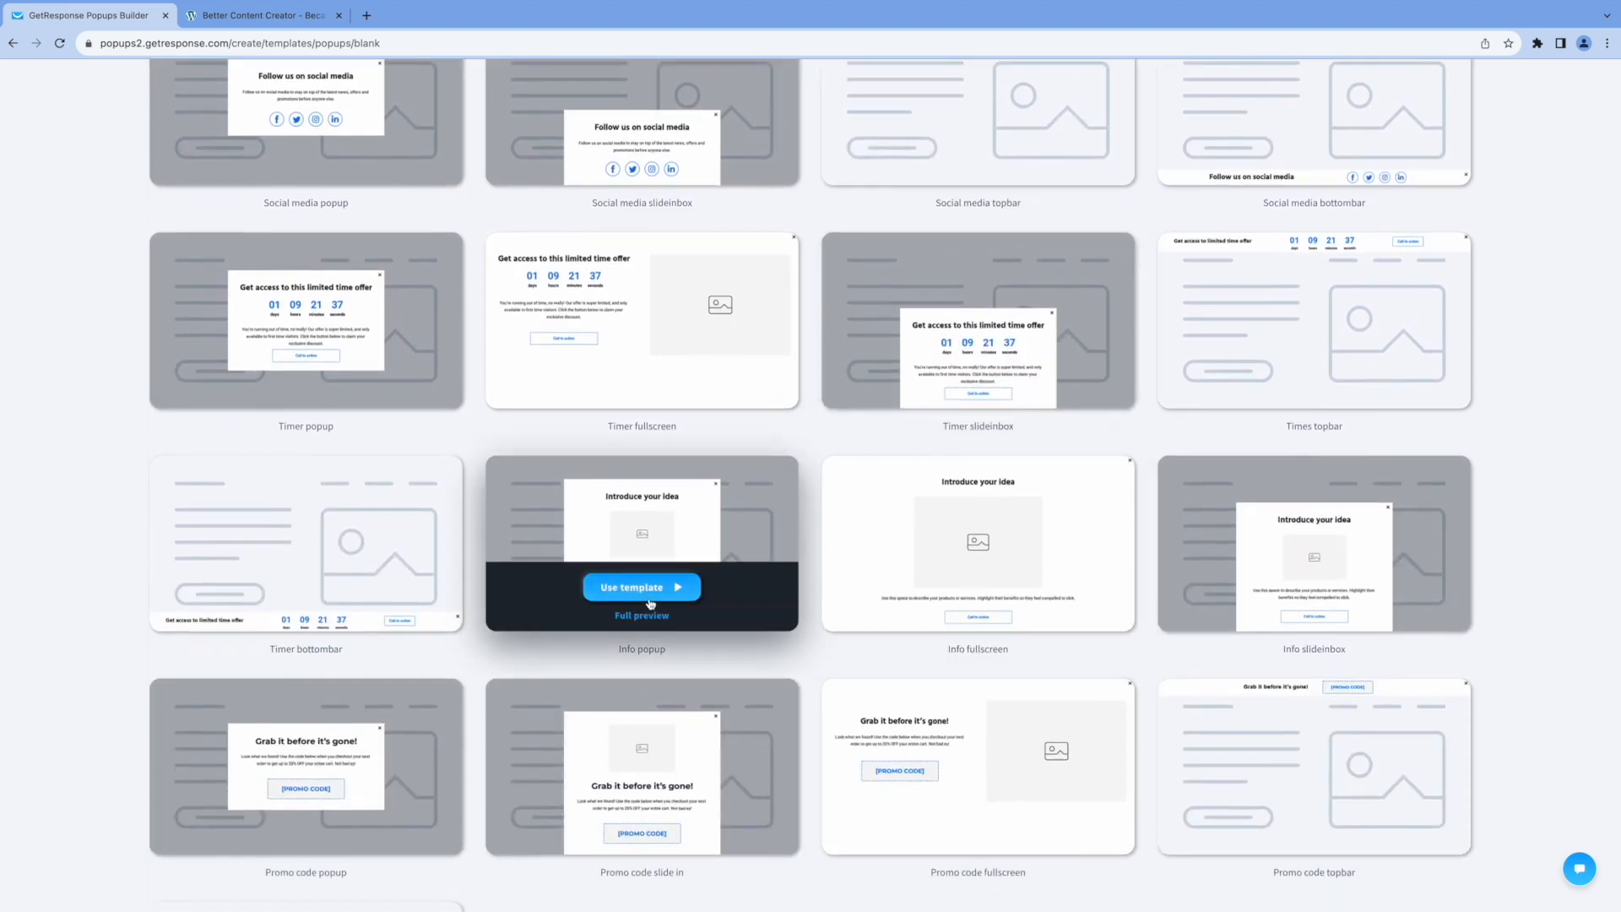
{"action": "left_click", "coordinate": [650, 602]}
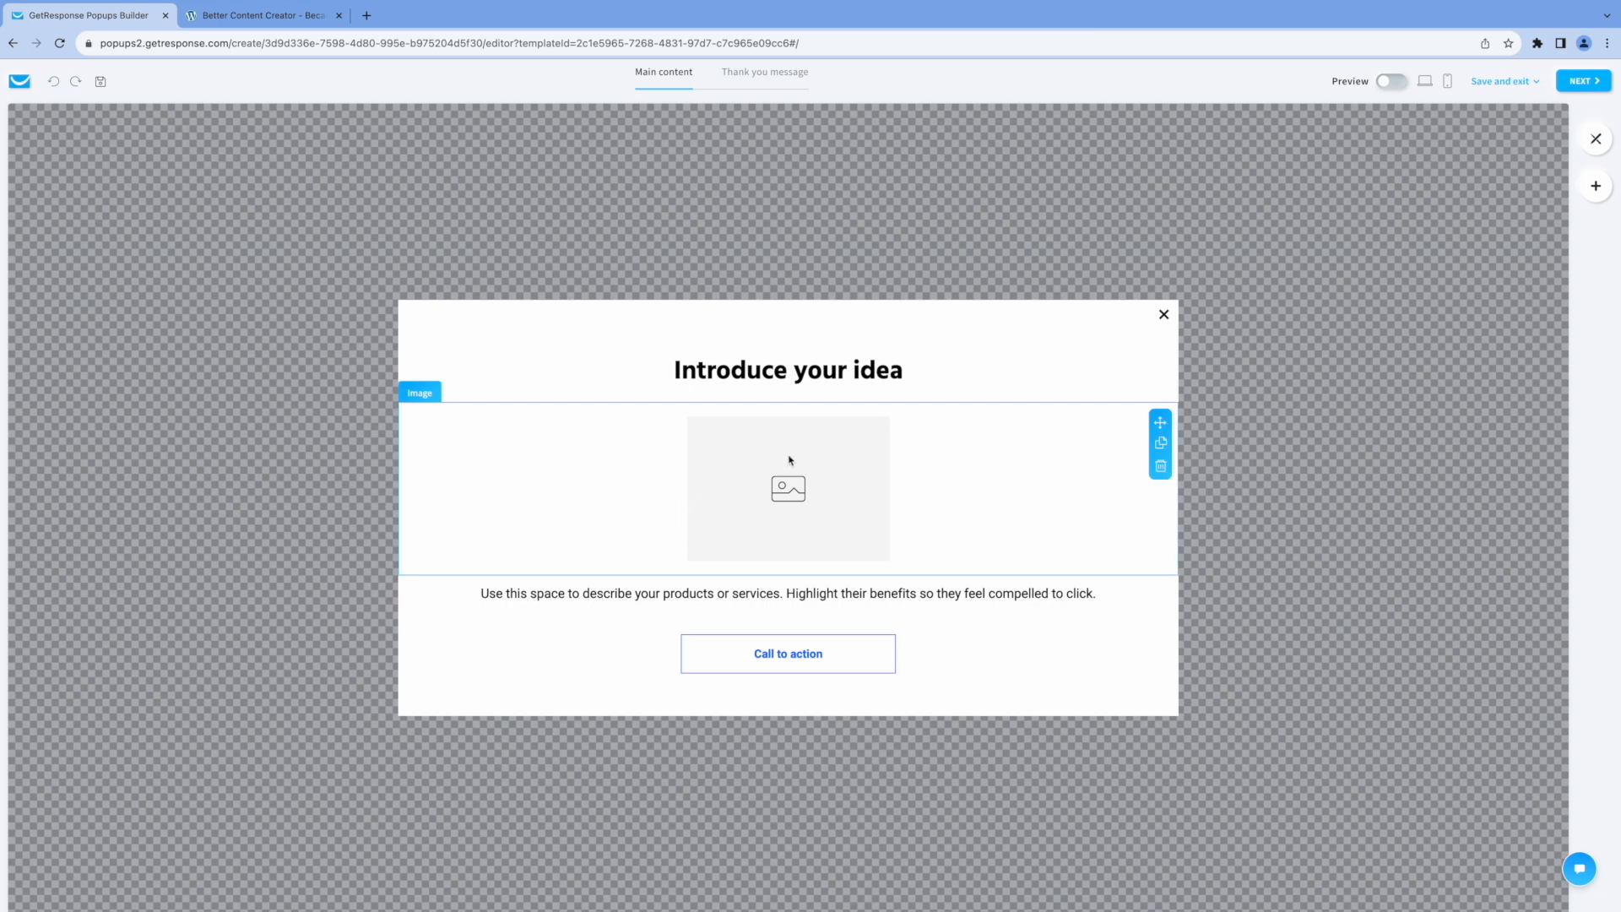
Replace the popup's heading text with "Free Consultation! Don't Miss Out!".
{"action": "left_click", "coordinate": [808, 382]}
{"action": "left_click", "coordinate": [775, 359]}
{"action": "left_click_drag", "start_coordinate": [774, 360], "coordinate": [549, 348]}
{"action": "key", "text": "BackSpace"}
{"action": "type", "text": "Free Consultation"}
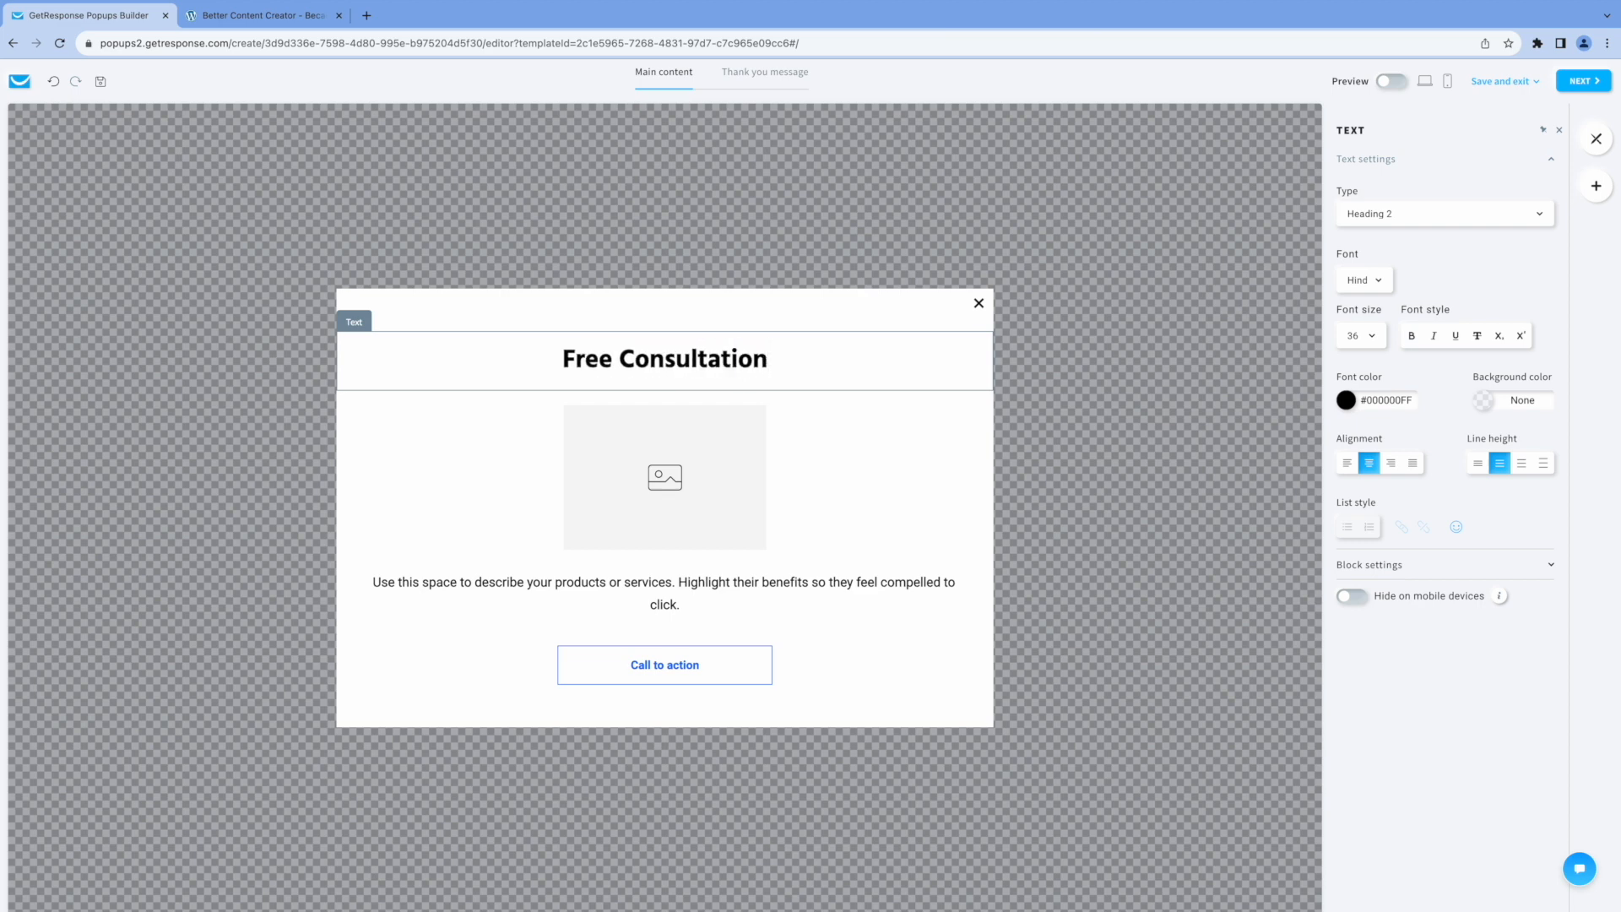
{"action": "type", "text": "!  D"}
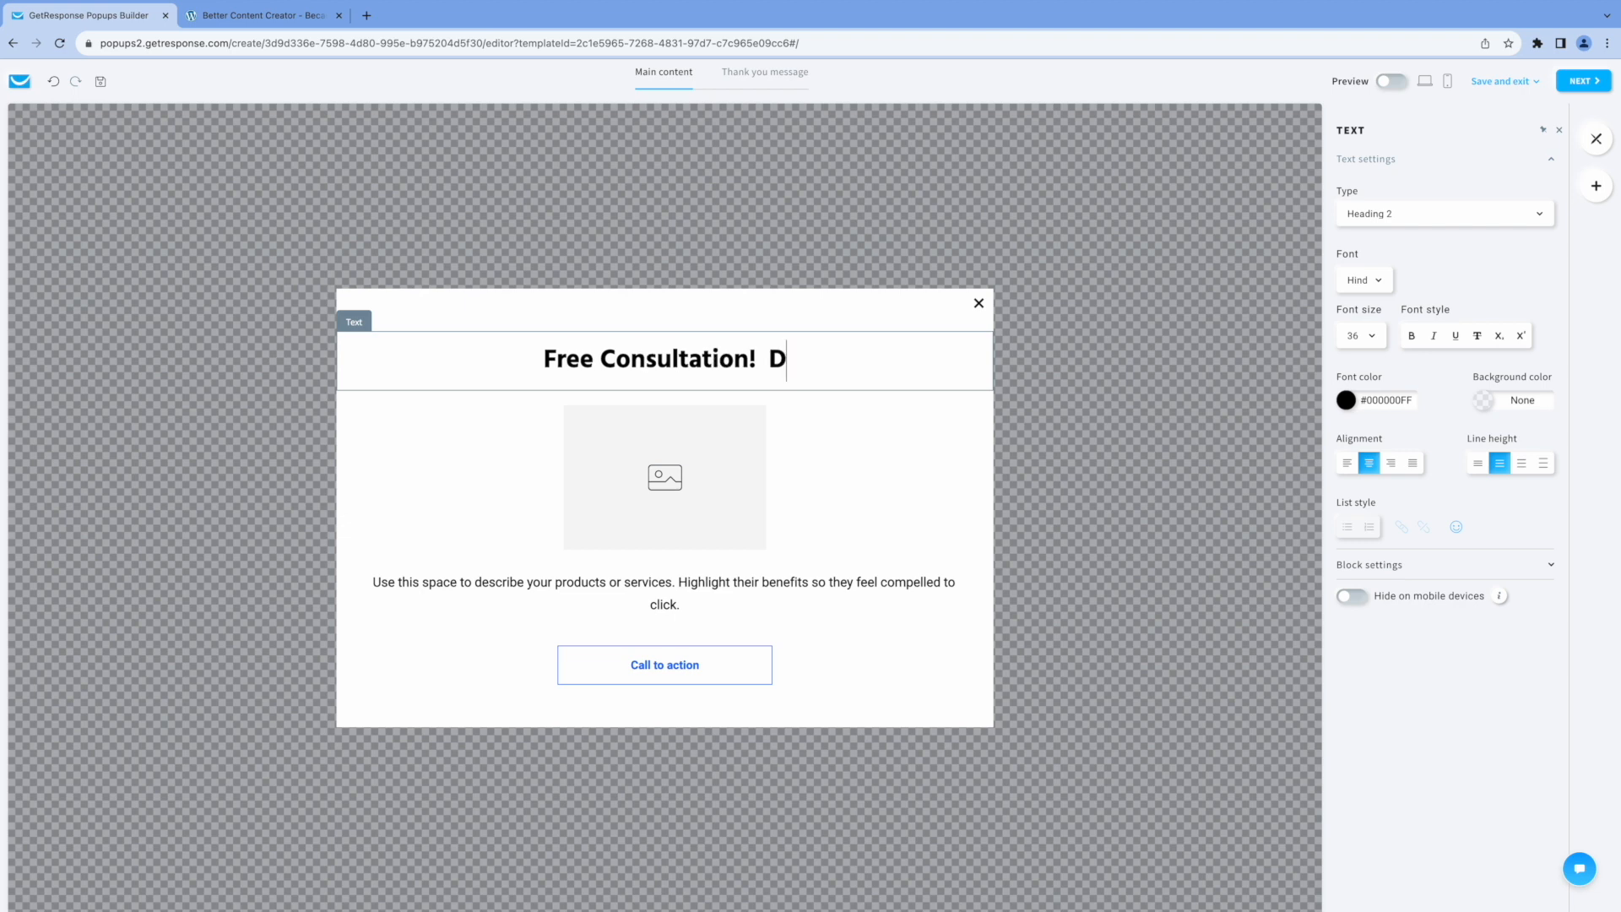
{"action": "type", "text": "on't Miss Out"}
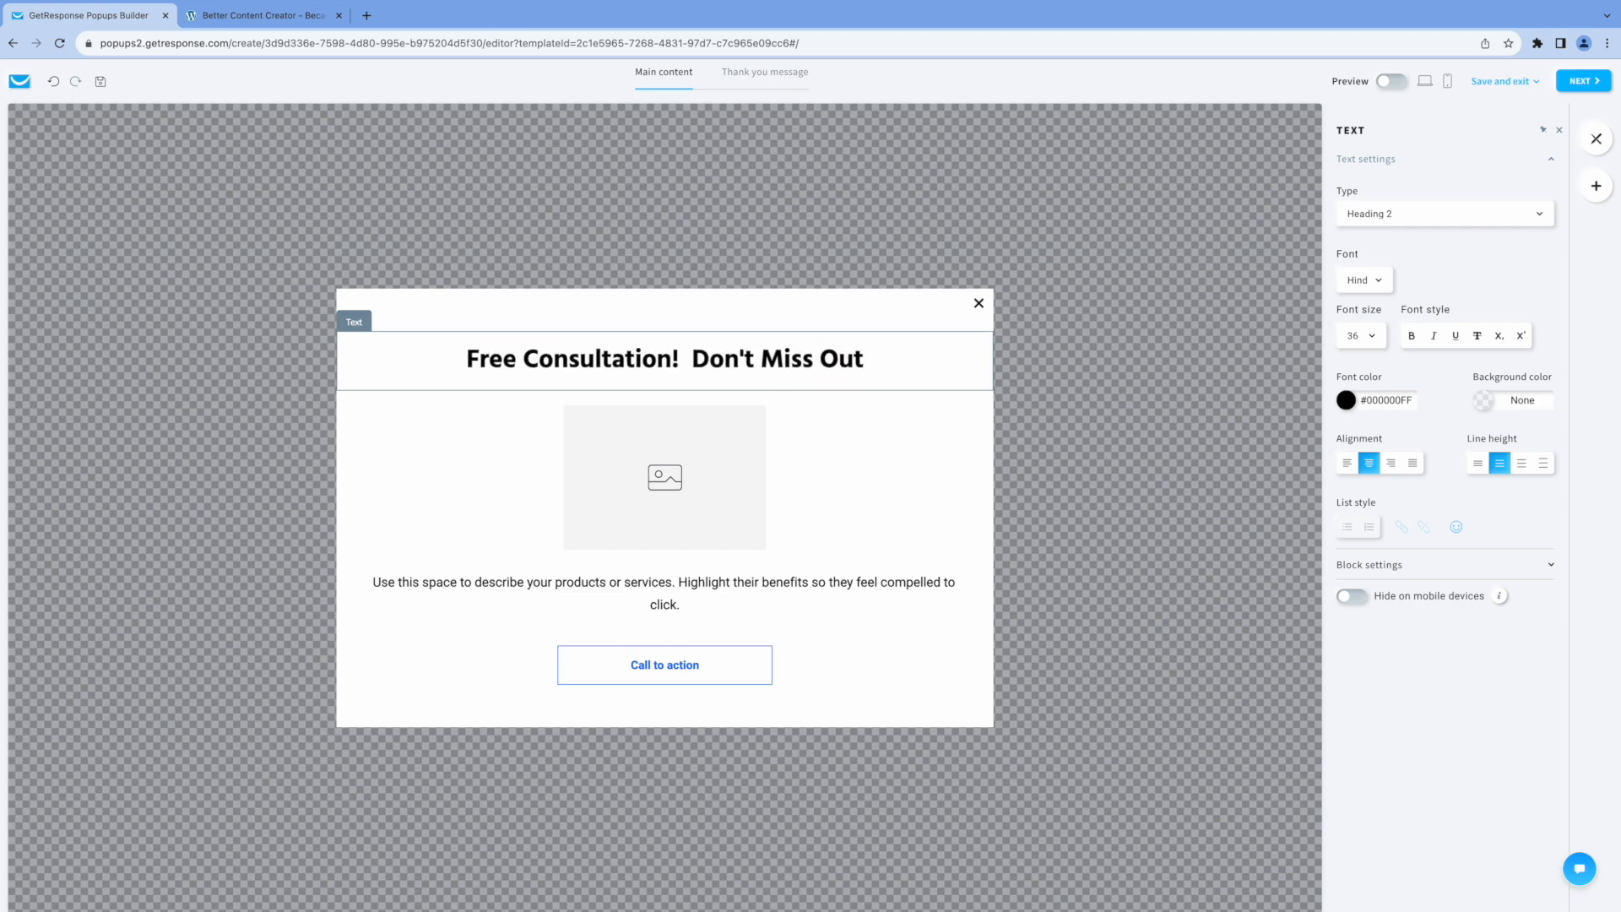
{"action": "type", "text": "!"}
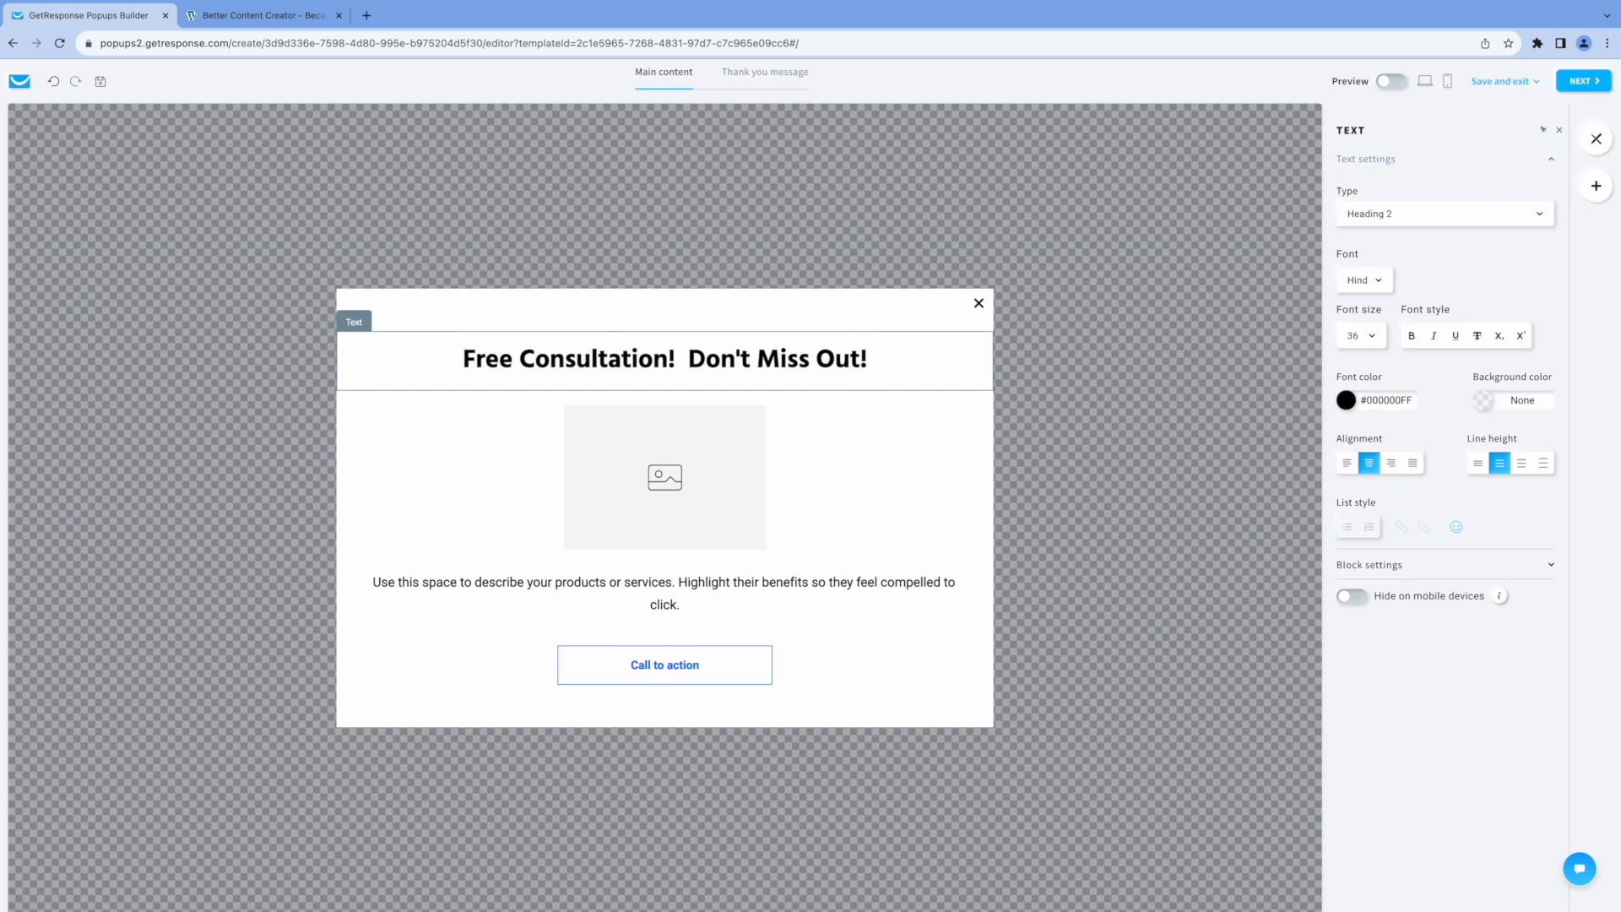
Fill the popup's image placeholder with the "Free Coaching" file from the stored images and enlarge the image.
{"action": "left_click", "coordinate": [670, 485]}
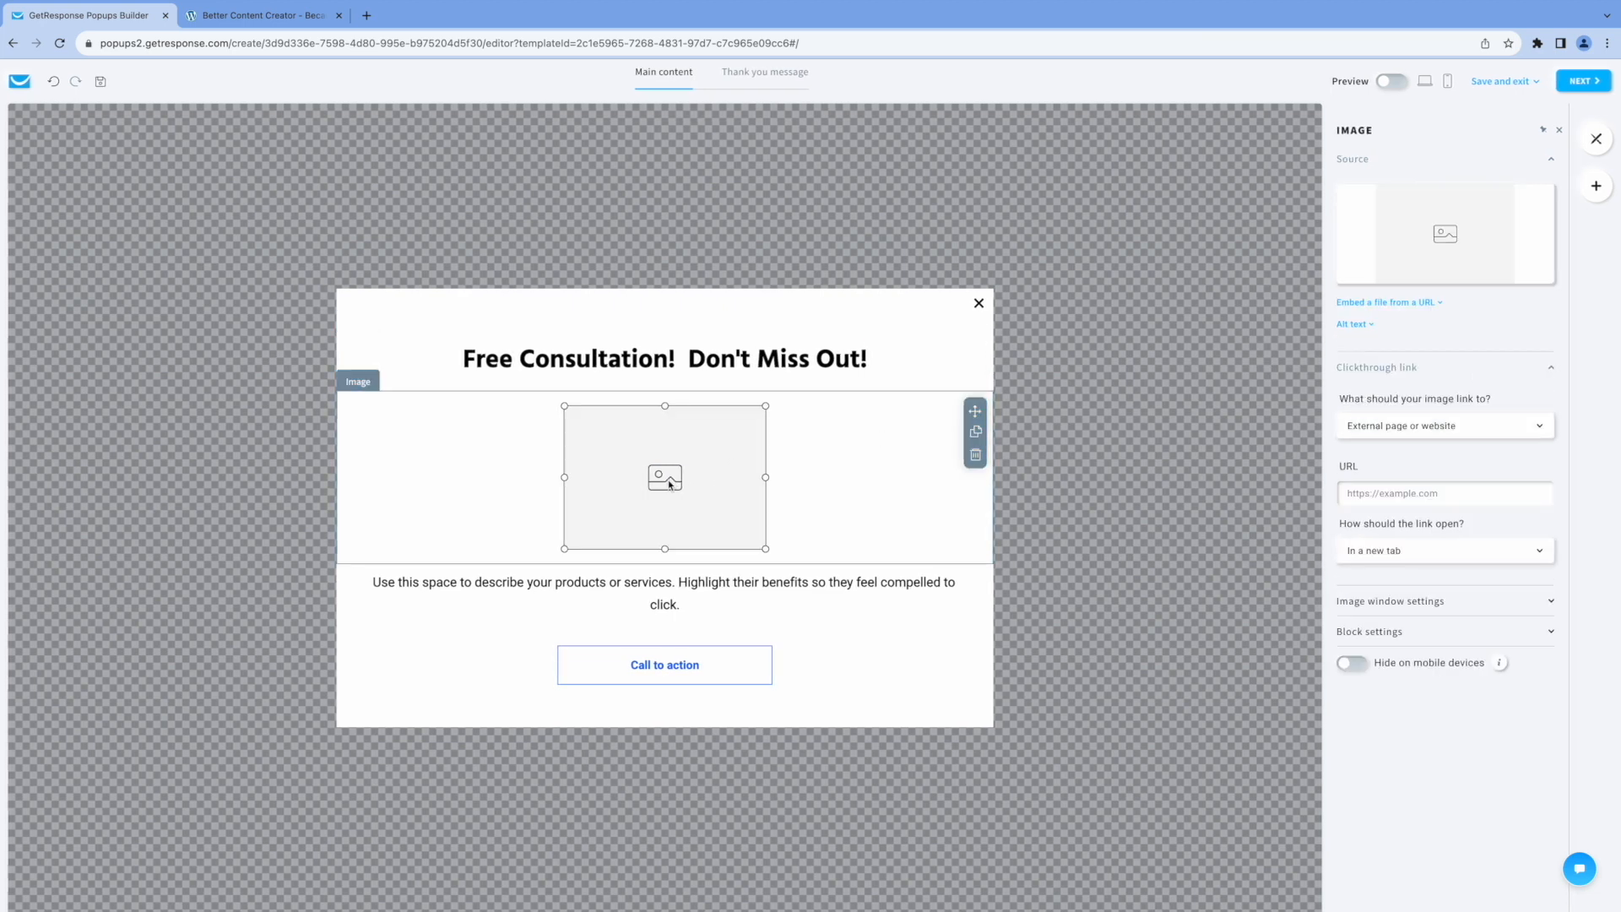
{"action": "left_click", "coordinate": [1446, 239]}
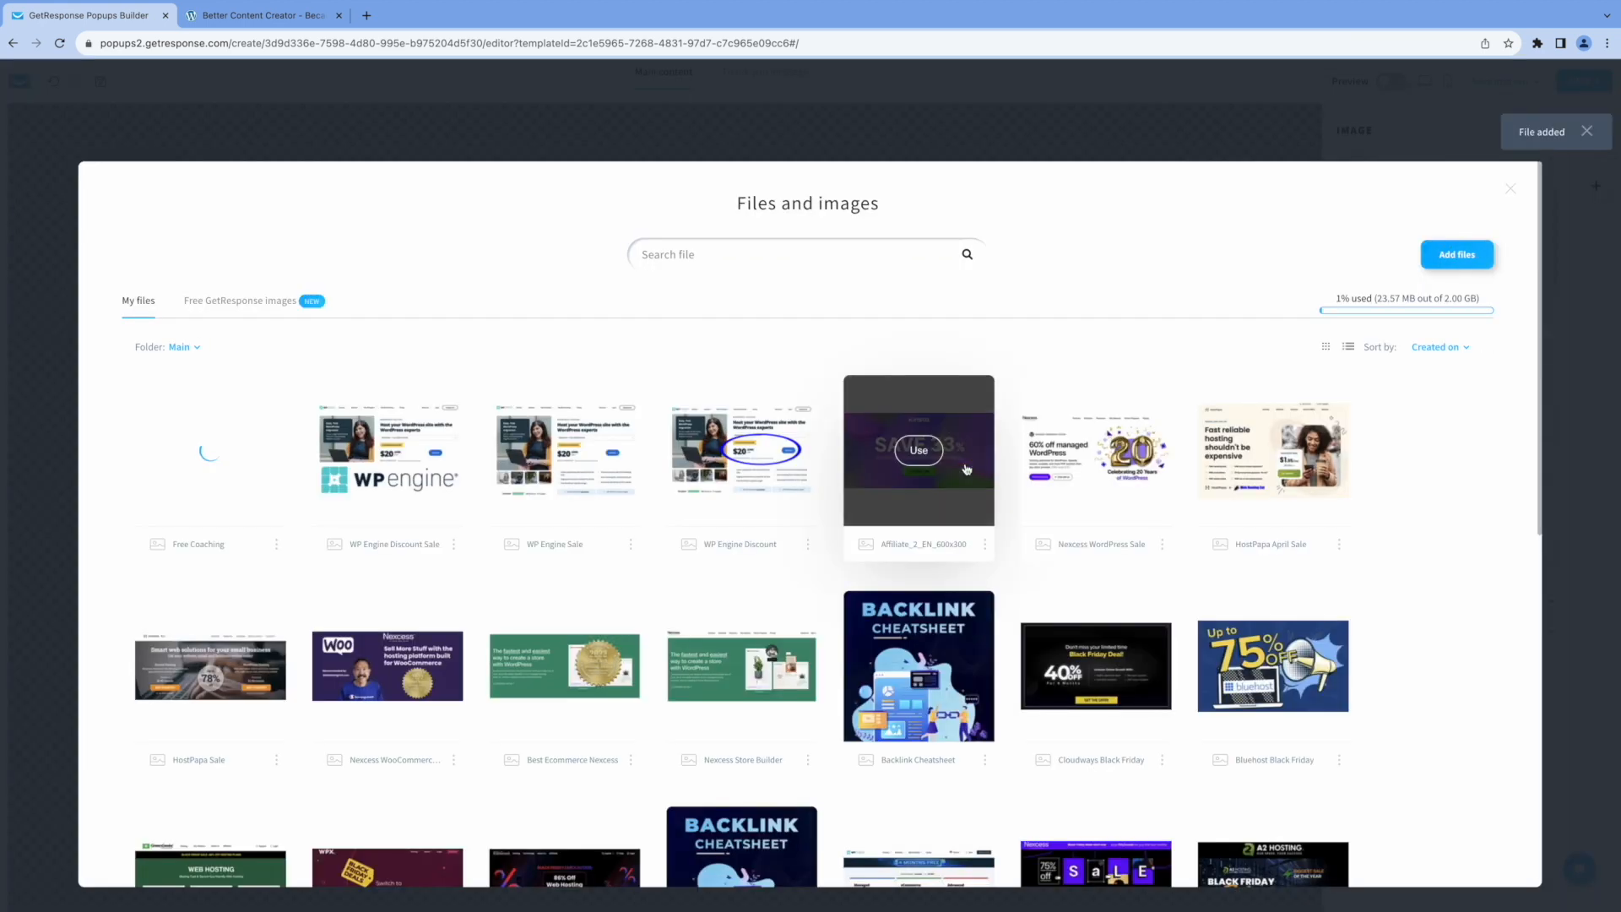
{"action": "mouse_move", "coordinate": [207, 451]}
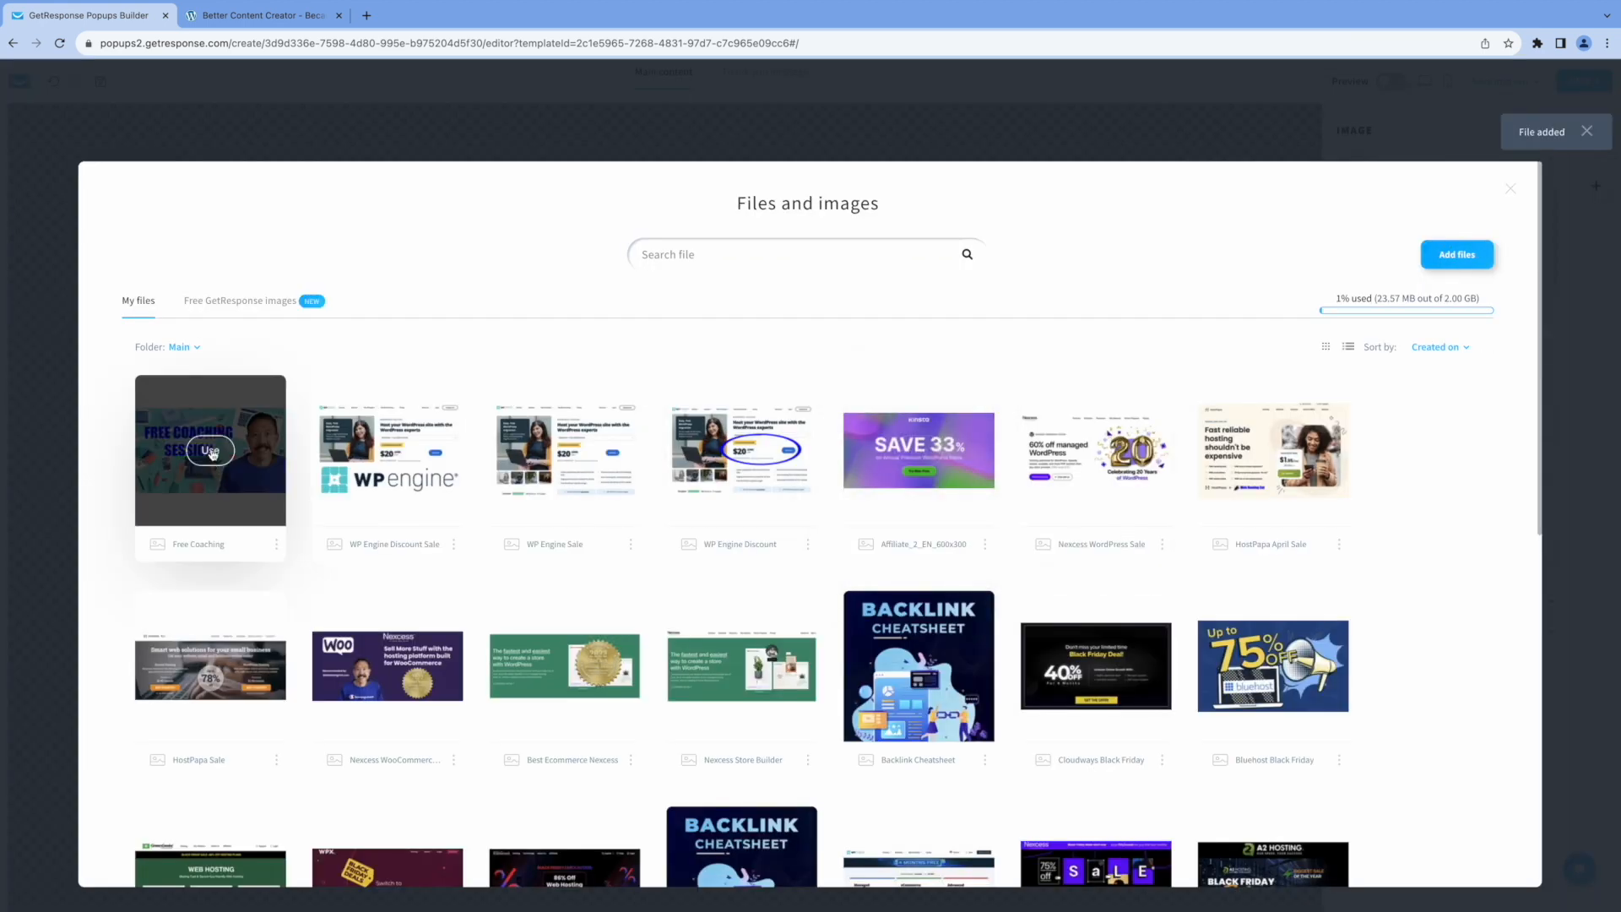
{"action": "left_click", "coordinate": [210, 451]}
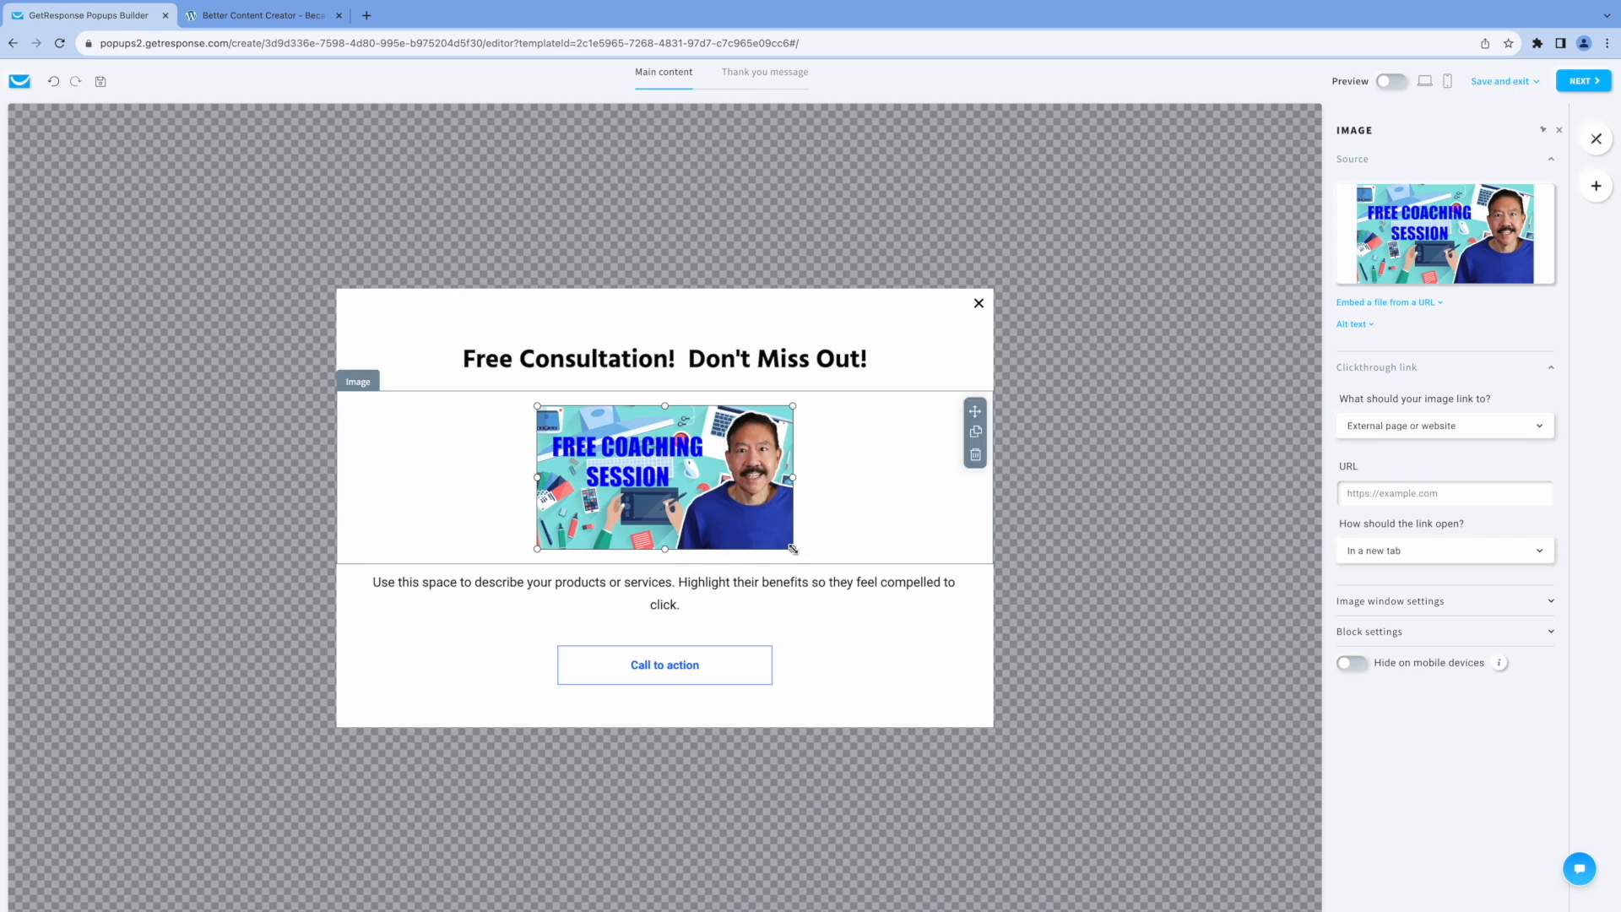
{"action": "left_click_drag", "start_coordinate": [793, 549], "coordinate": [918, 621]}
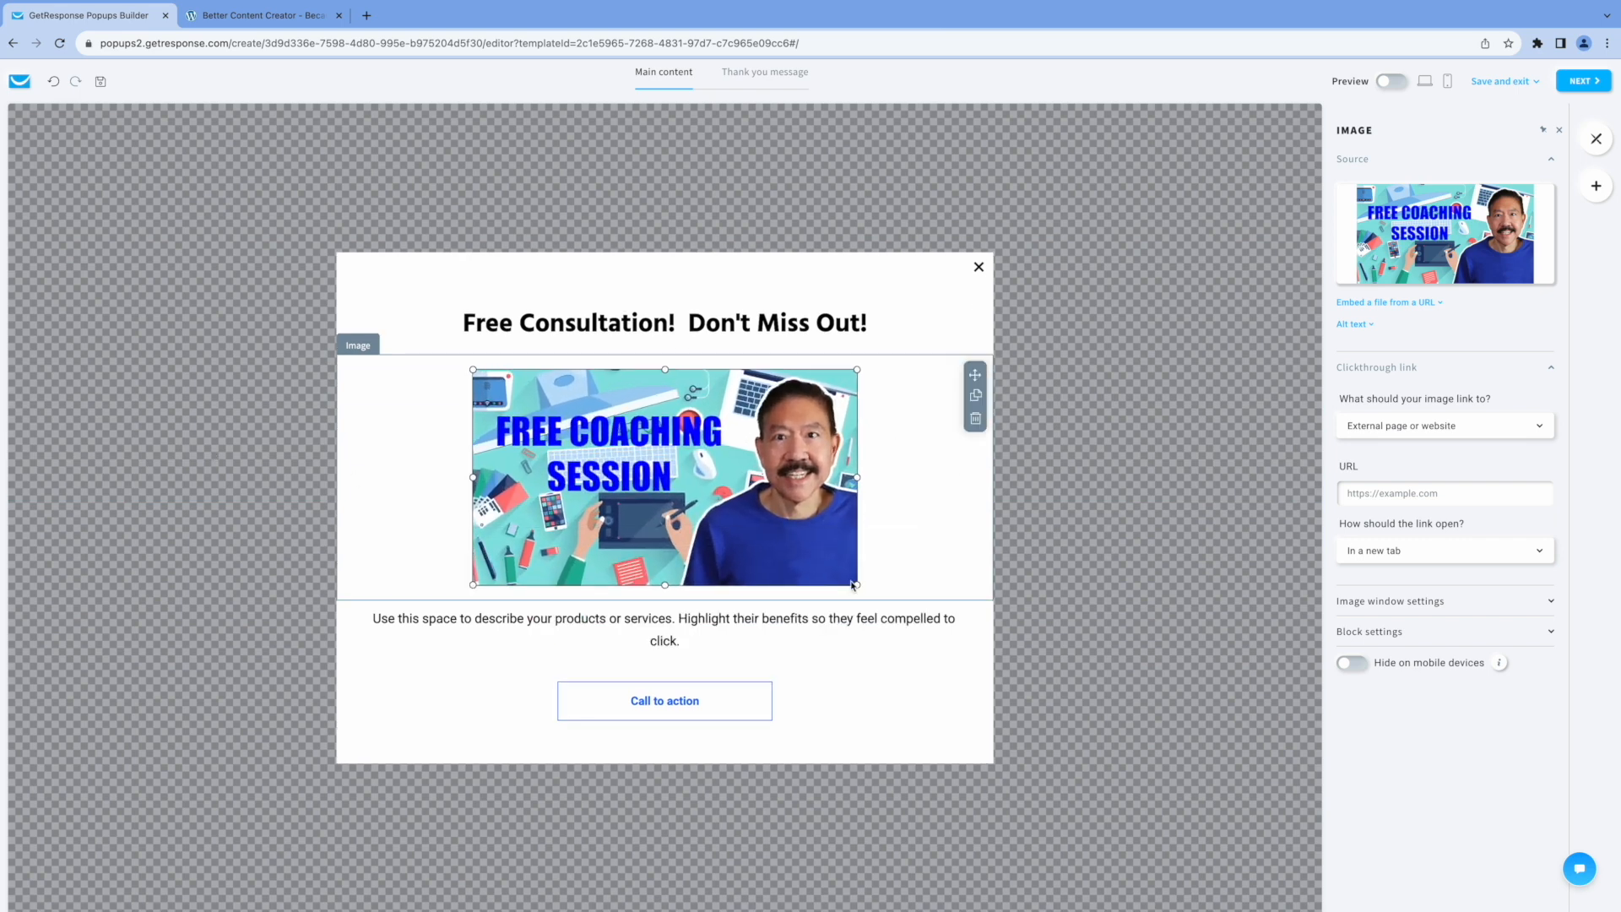
Enlarge the popup image slightly and replace the description below it with "Take advantage of this limited time offer!".
{"action": "left_click_drag", "start_coordinate": [858, 583], "coordinate": [882, 590]}
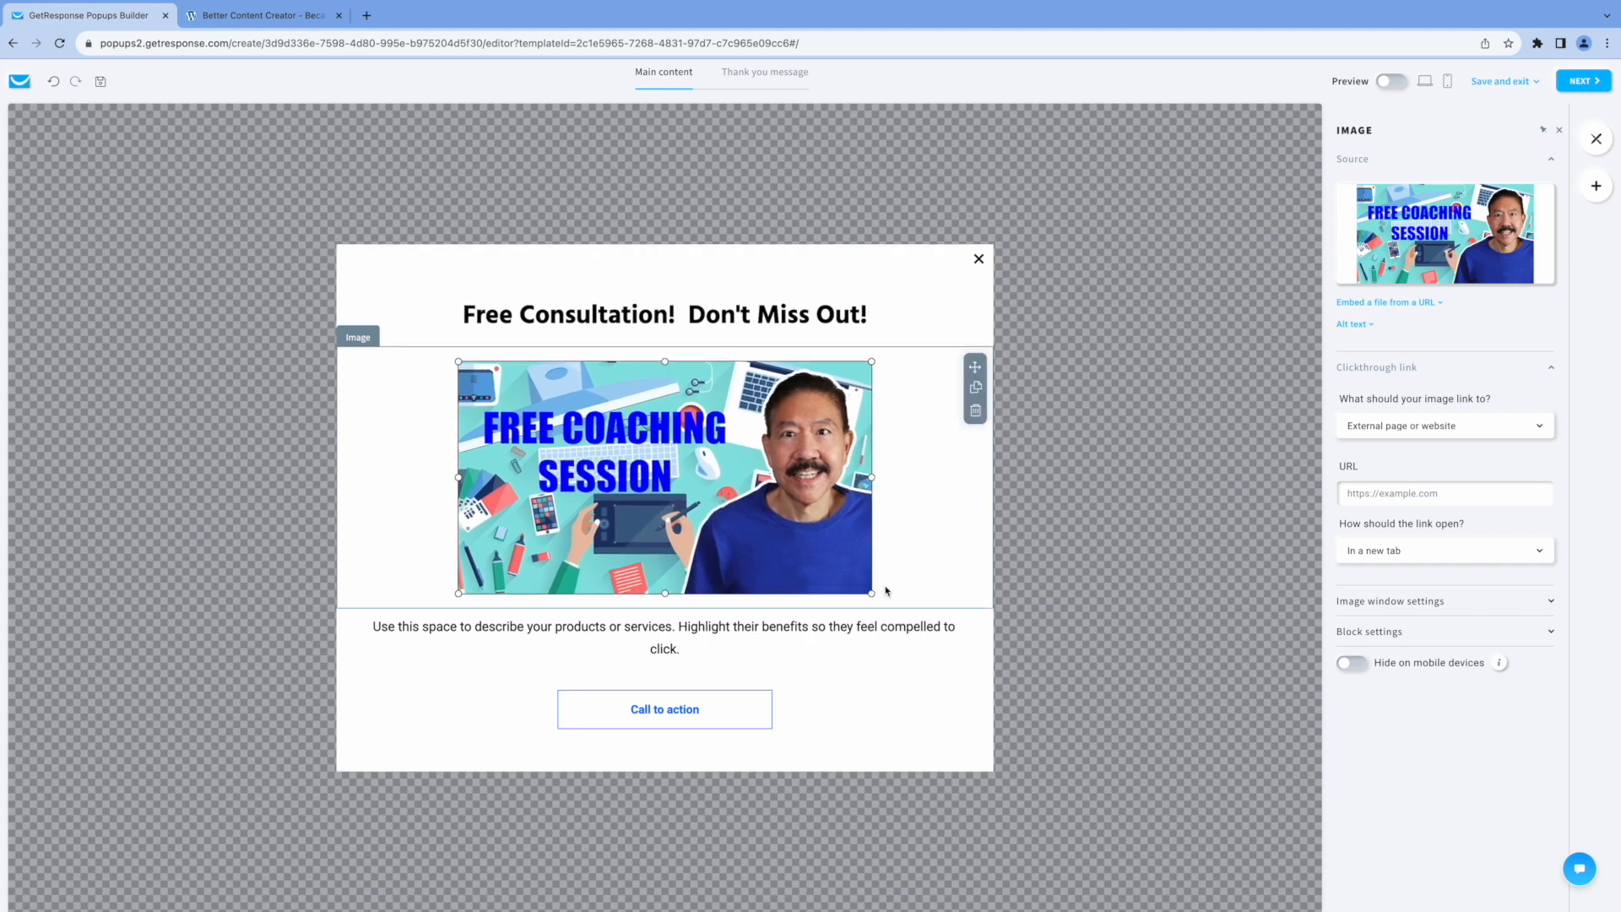
{"action": "left_click", "coordinate": [372, 627]}
{"action": "left_click_drag", "start_coordinate": [373, 627], "coordinate": [735, 640]}
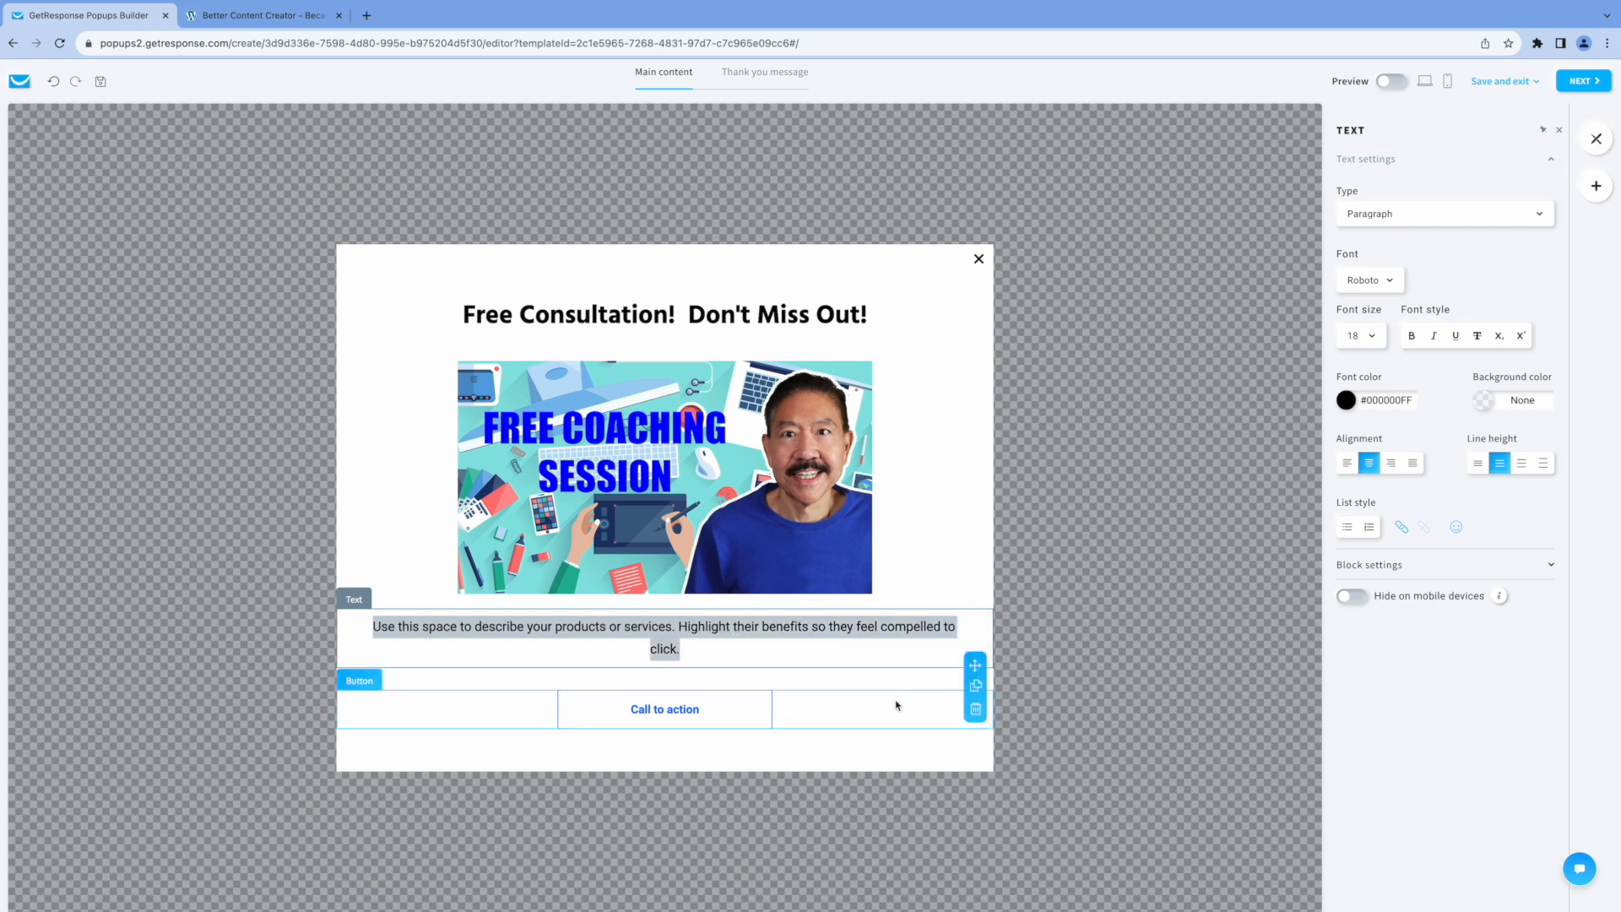
{"action": "type", "text": "TAke"}
{"action": "key", "text": "BackSpace"}
{"action": "key", "text": "BackSpace"}
{"action": "key", "text": "BackSpace"}
{"action": "key", "text": "BackSpace"}
{"action": "type", "text": "ake advantage of this limited ti"}
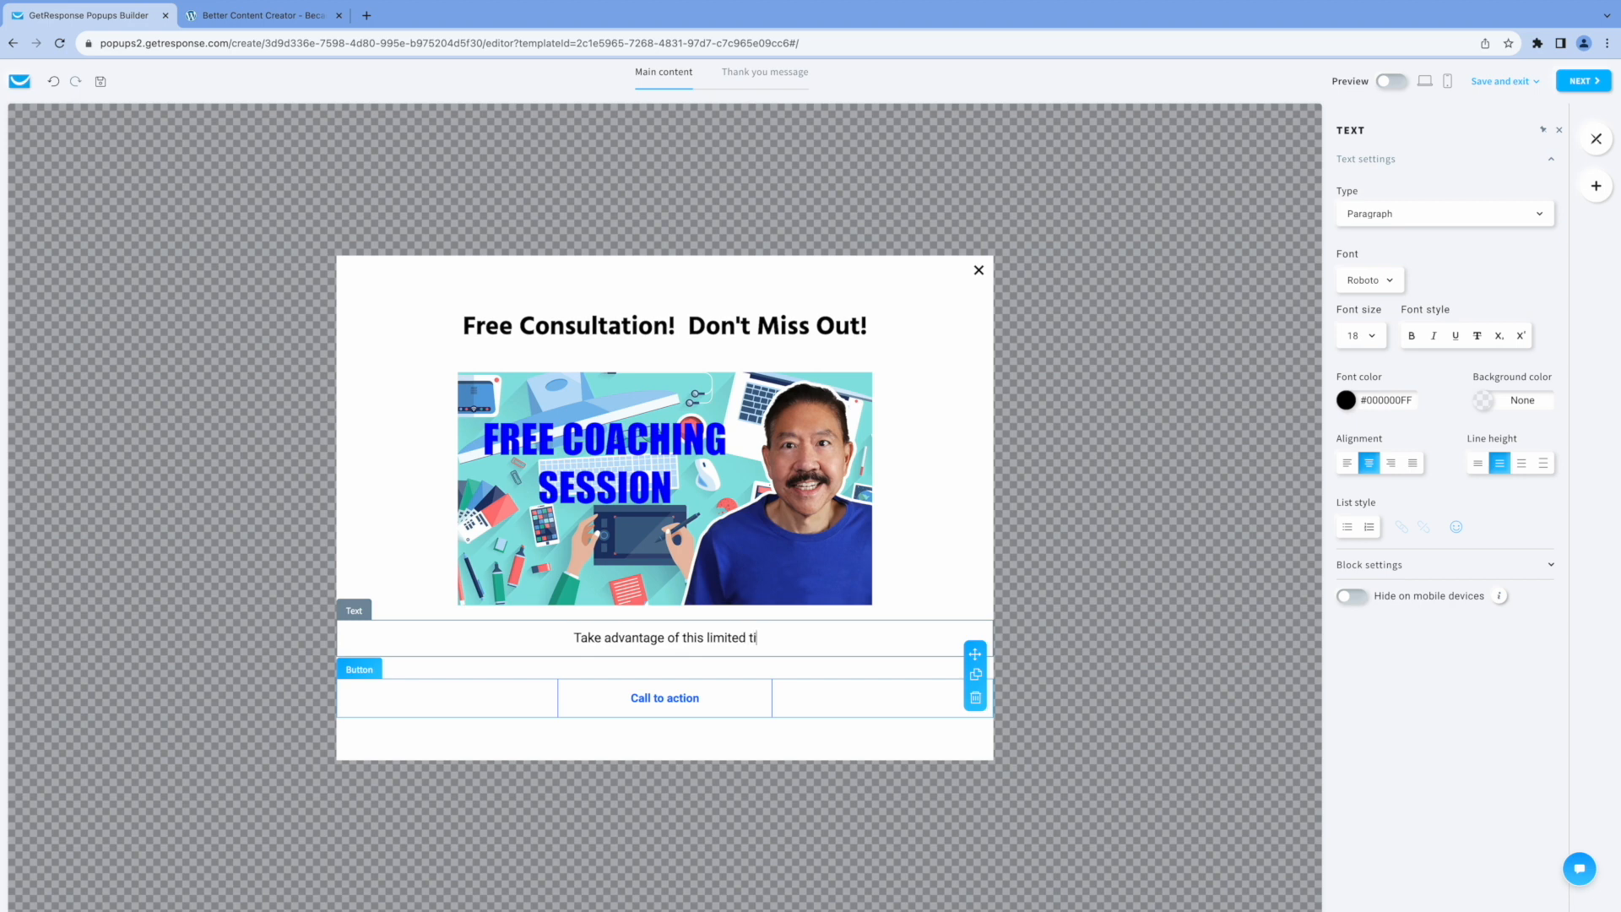
{"action": "type", "text": "me offer"}
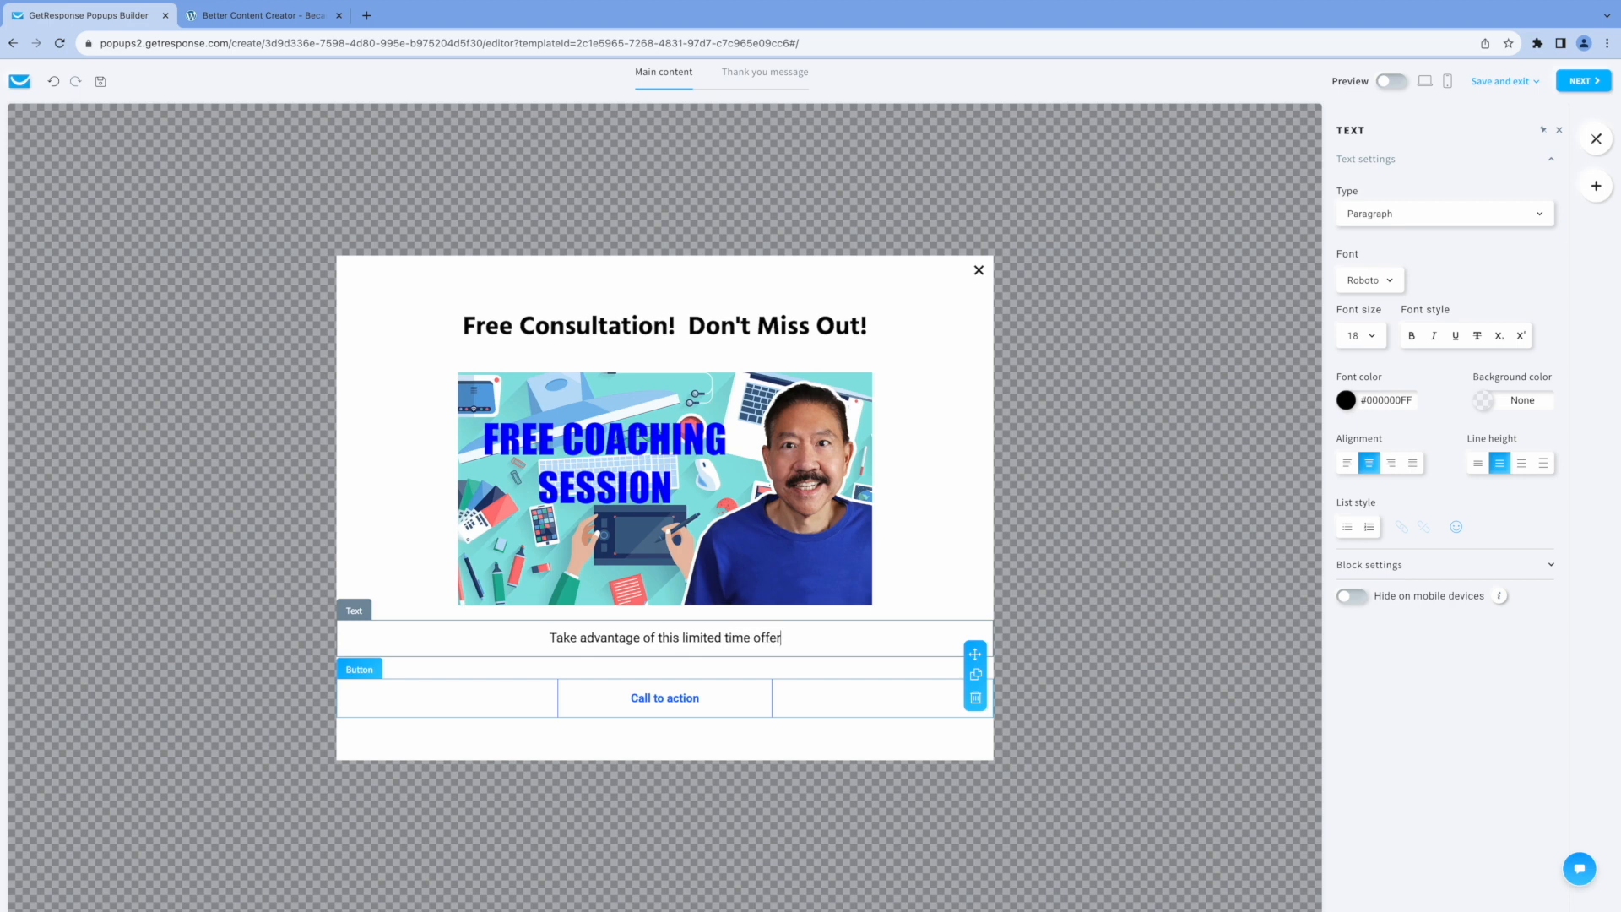
{"action": "type", "text": "!"}
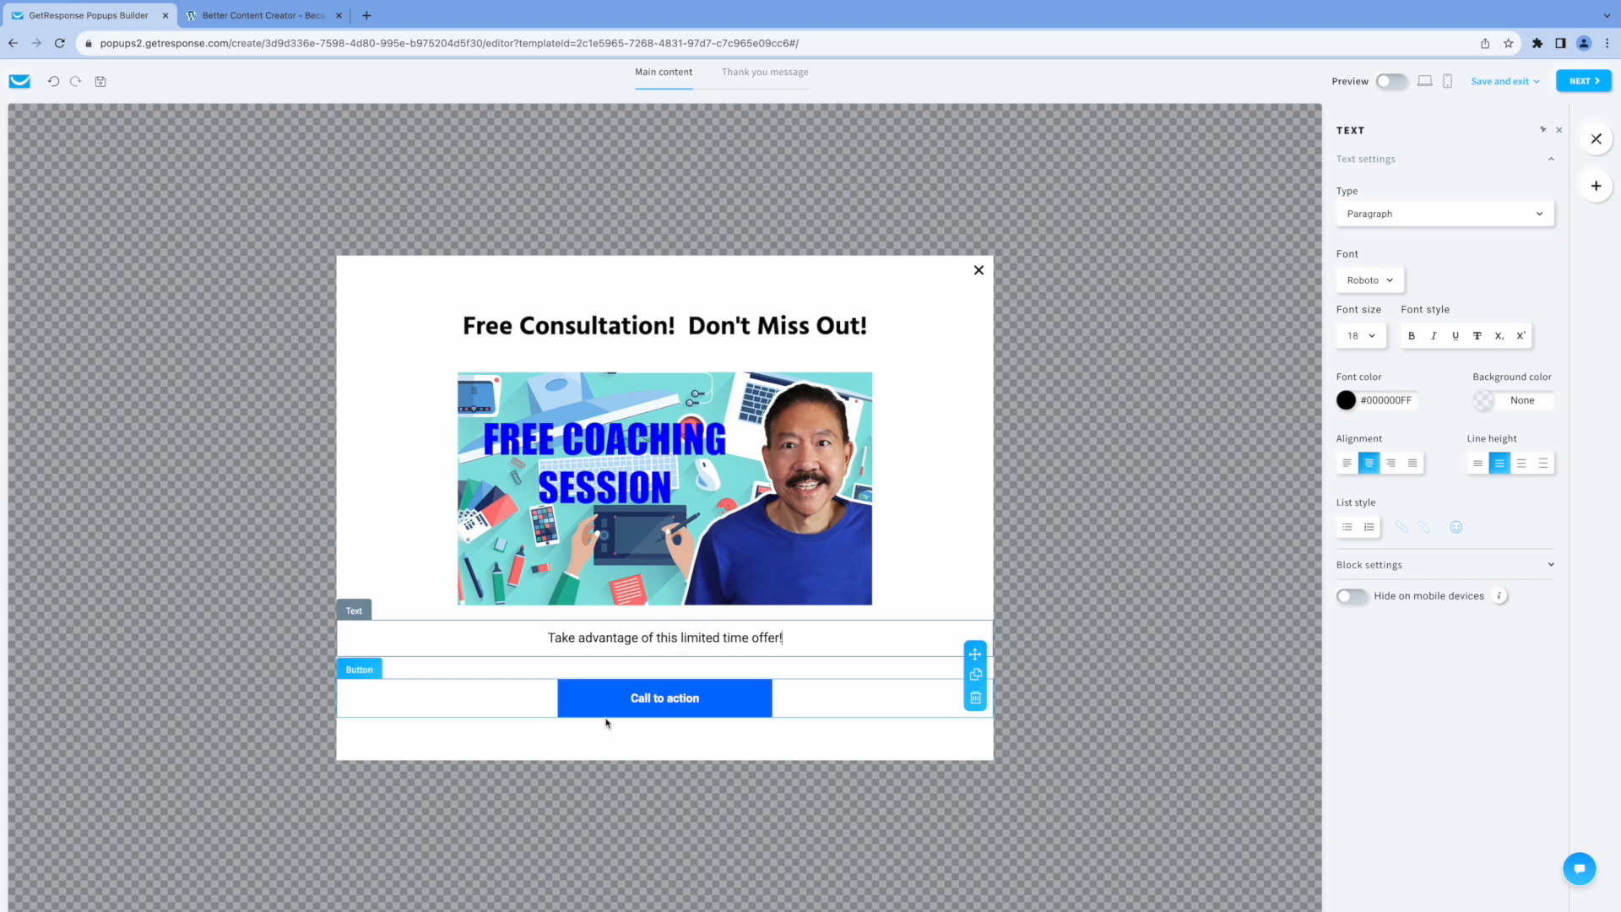
{"action": "left_click", "coordinate": [625, 702]}
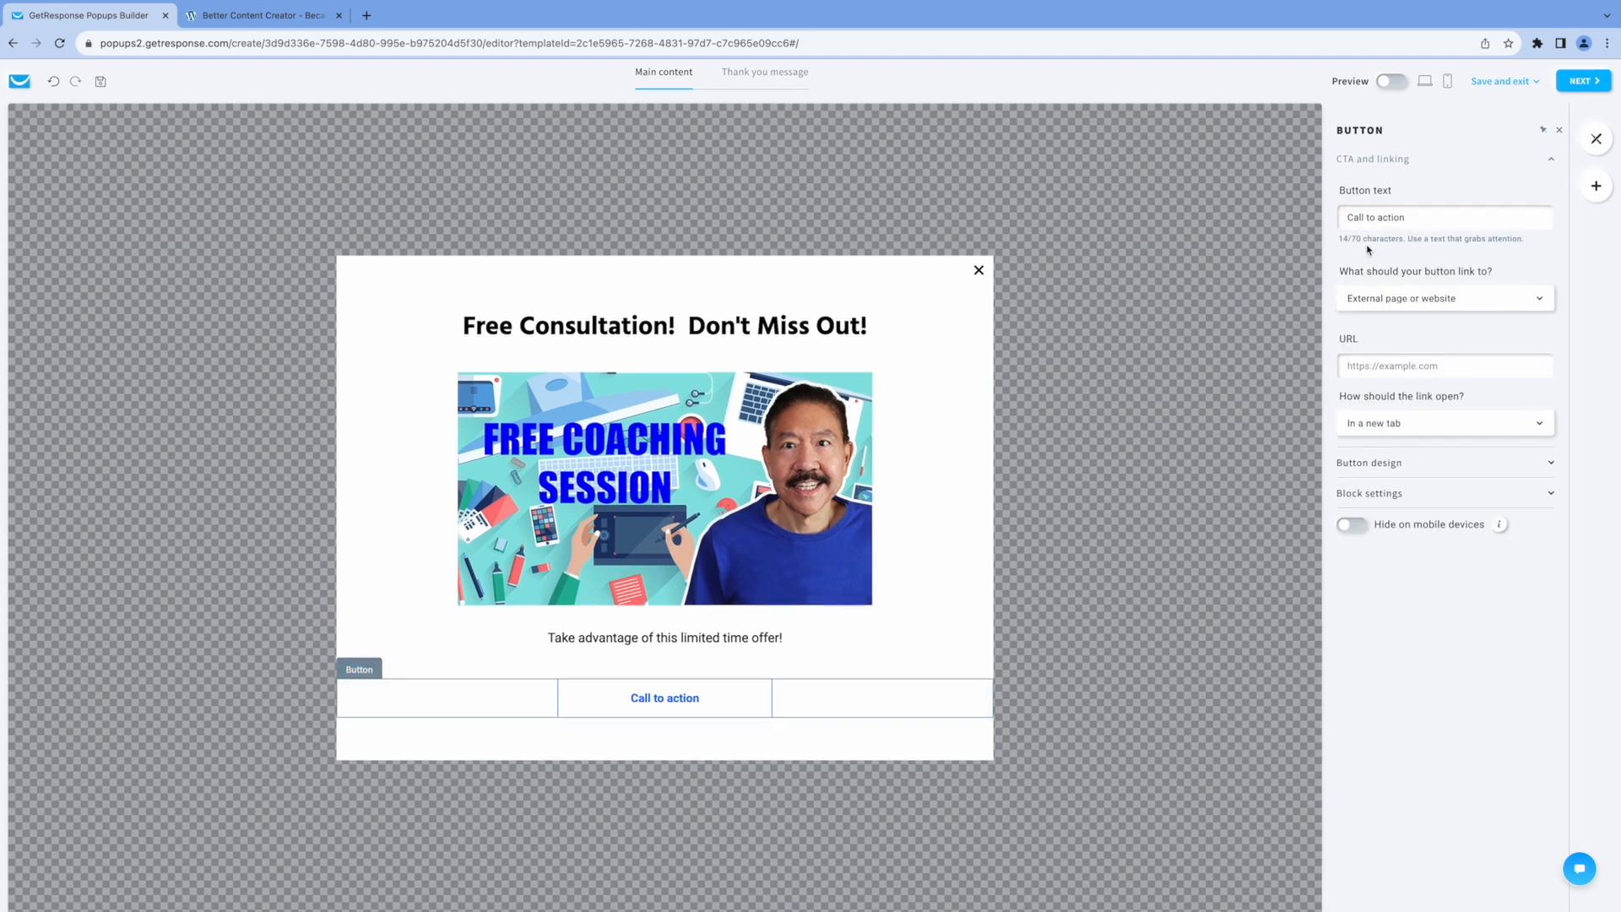
{"action": "left_click_drag", "start_coordinate": [1412, 219], "coordinate": [1345, 216]}
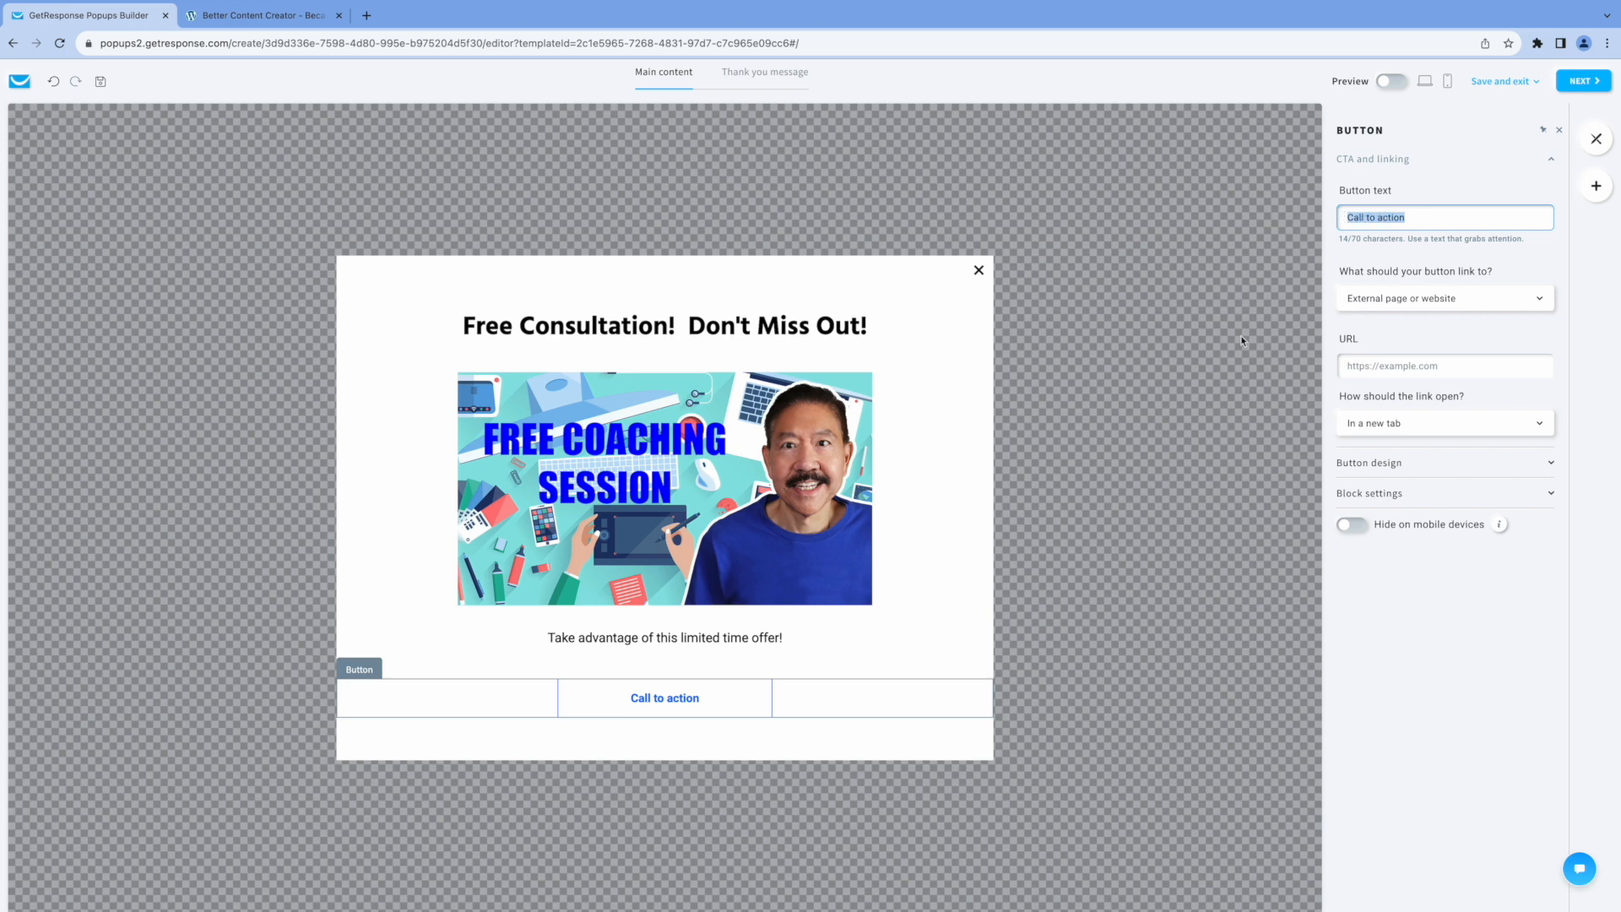
{"action": "type", "text": "Book It"}
{"action": "left_click", "coordinate": [1405, 304]}
{"action": "left_click", "coordinate": [1409, 377]}
{"action": "left_click", "coordinate": [1399, 365]}
{"action": "key", "text": "ctrl+v"}
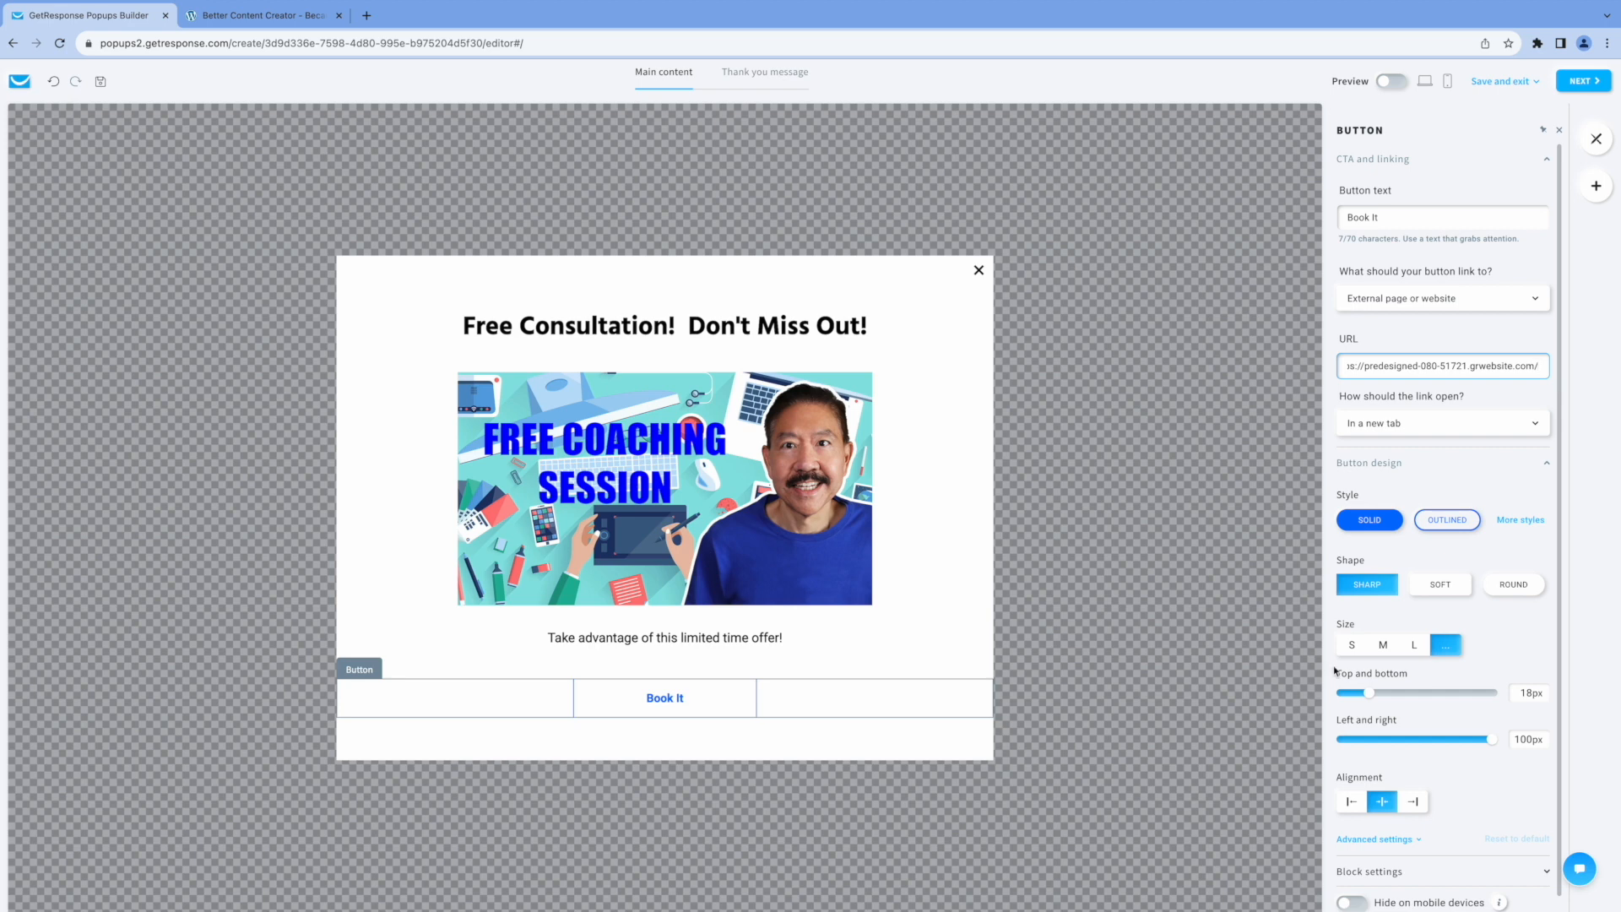
Give the "Book It" button the Solid style and the Round shape.
{"action": "left_click", "coordinate": [722, 706]}
{"action": "scroll", "coordinate": [1391, 592], "scroll_direction": "down", "scroll_amount": 1}
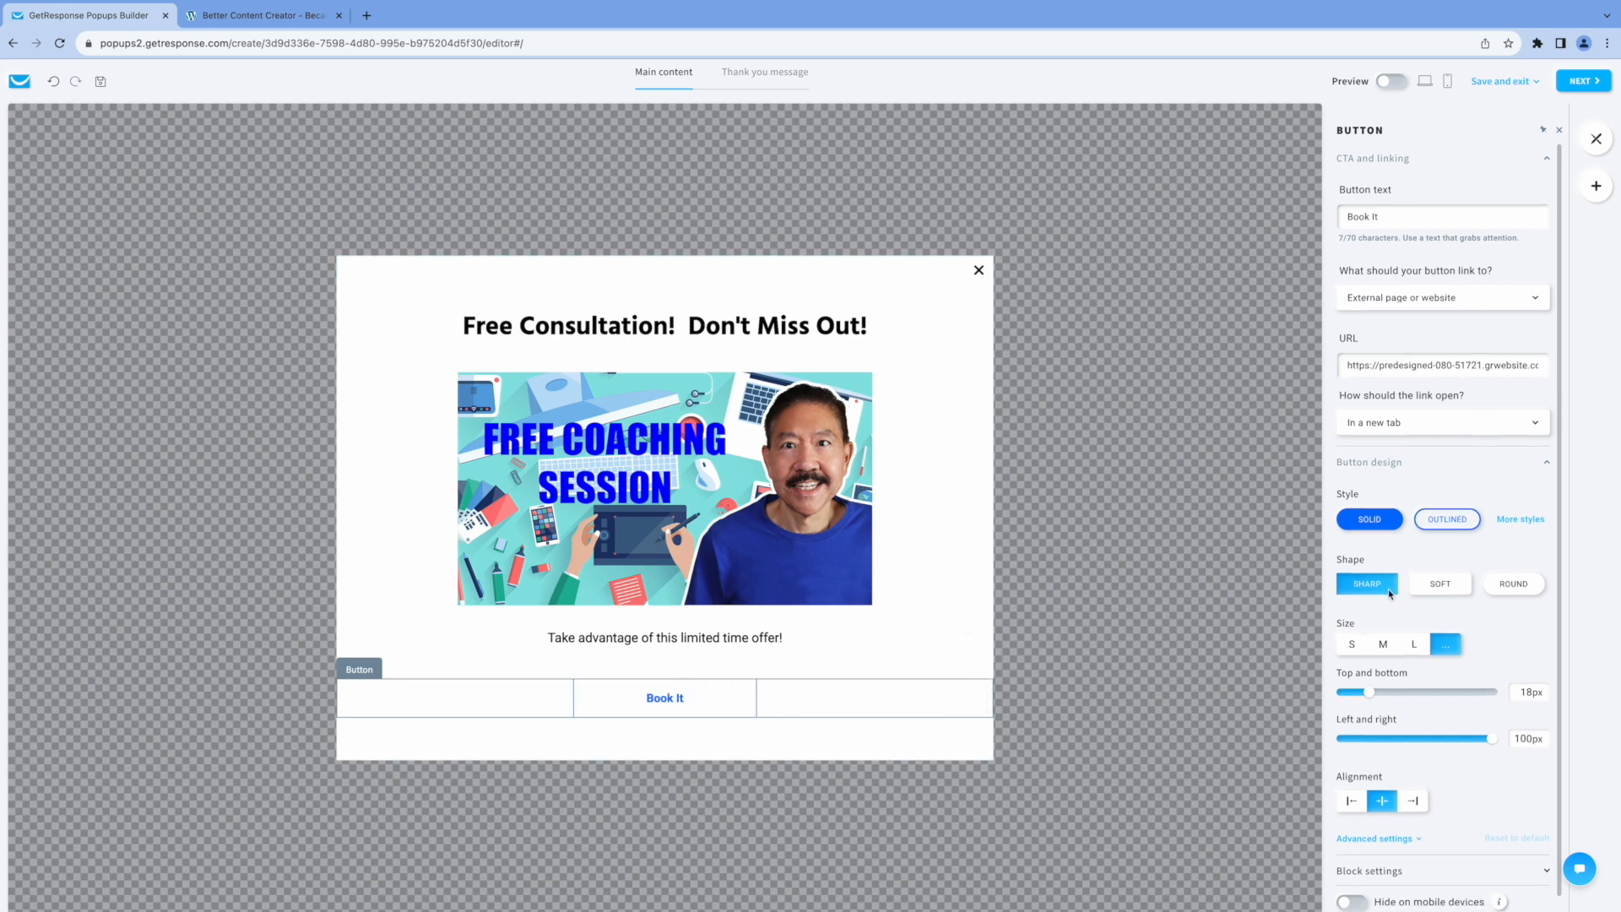
{"action": "left_click", "coordinate": [1369, 509]}
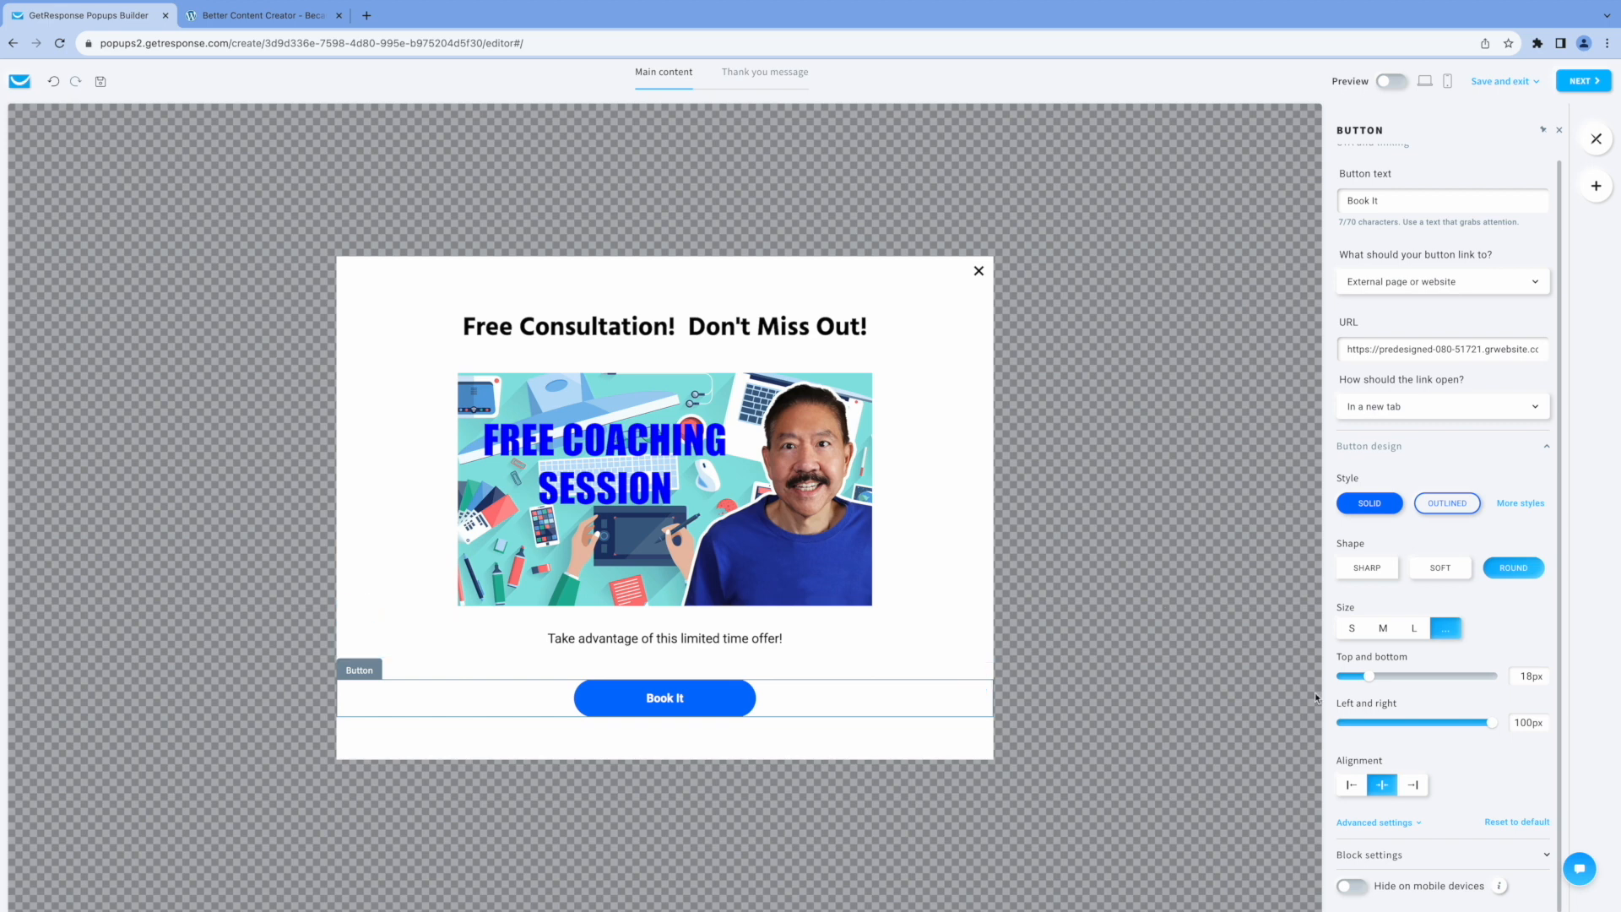
Continue to the display rules and save the audience as all visitors, on all devices, in all countries.
{"action": "left_click", "coordinate": [1585, 81]}
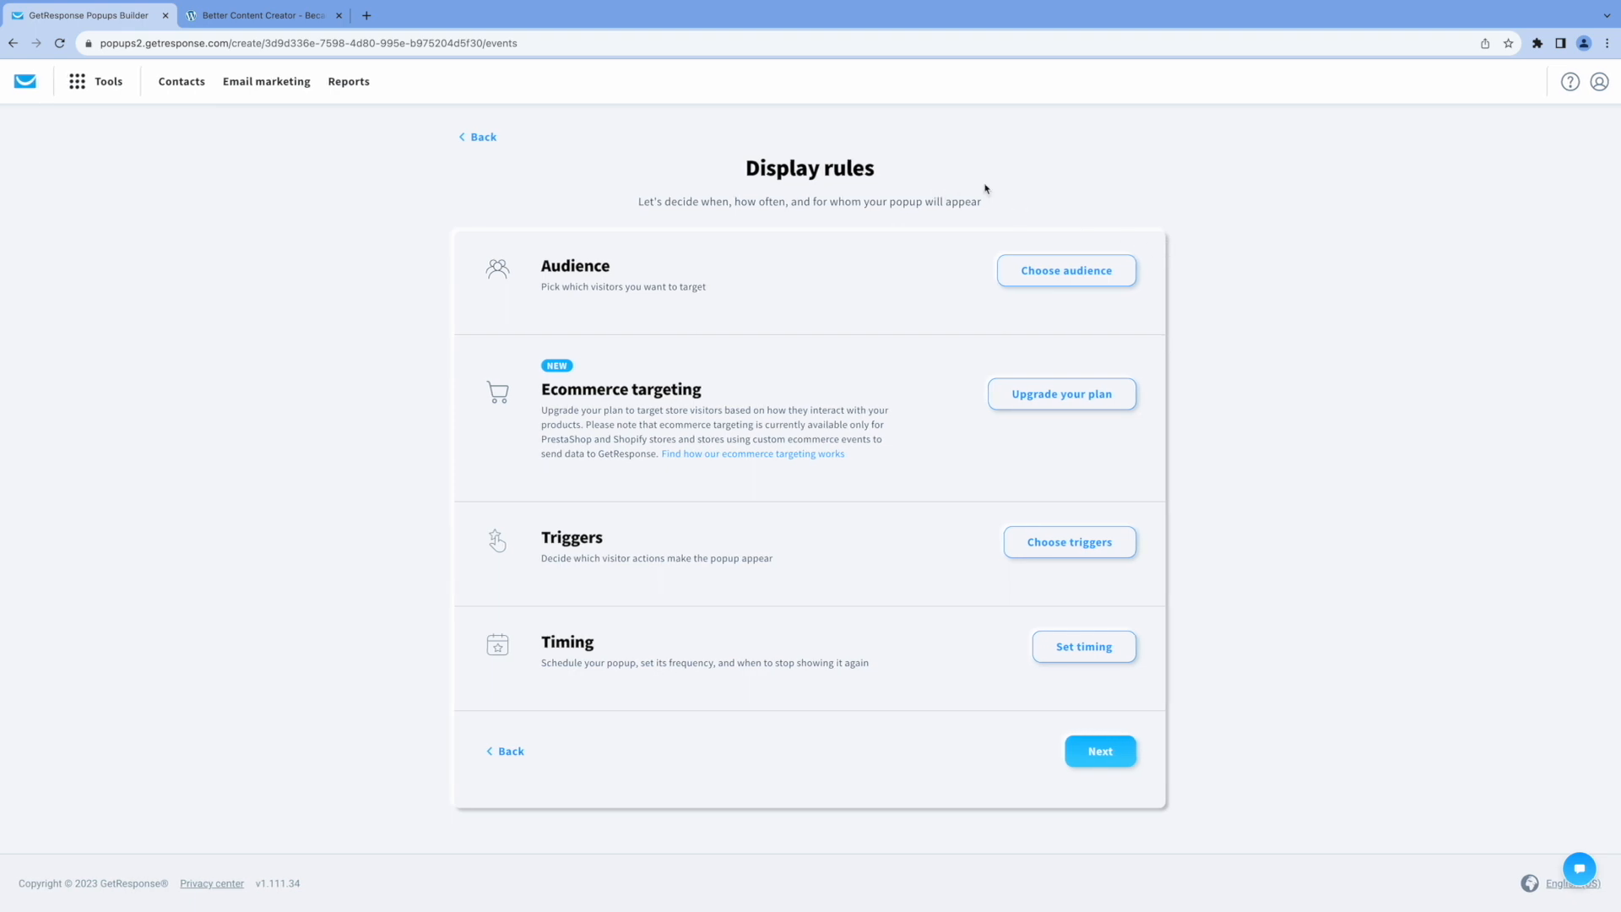
{"action": "left_click", "coordinate": [1084, 279]}
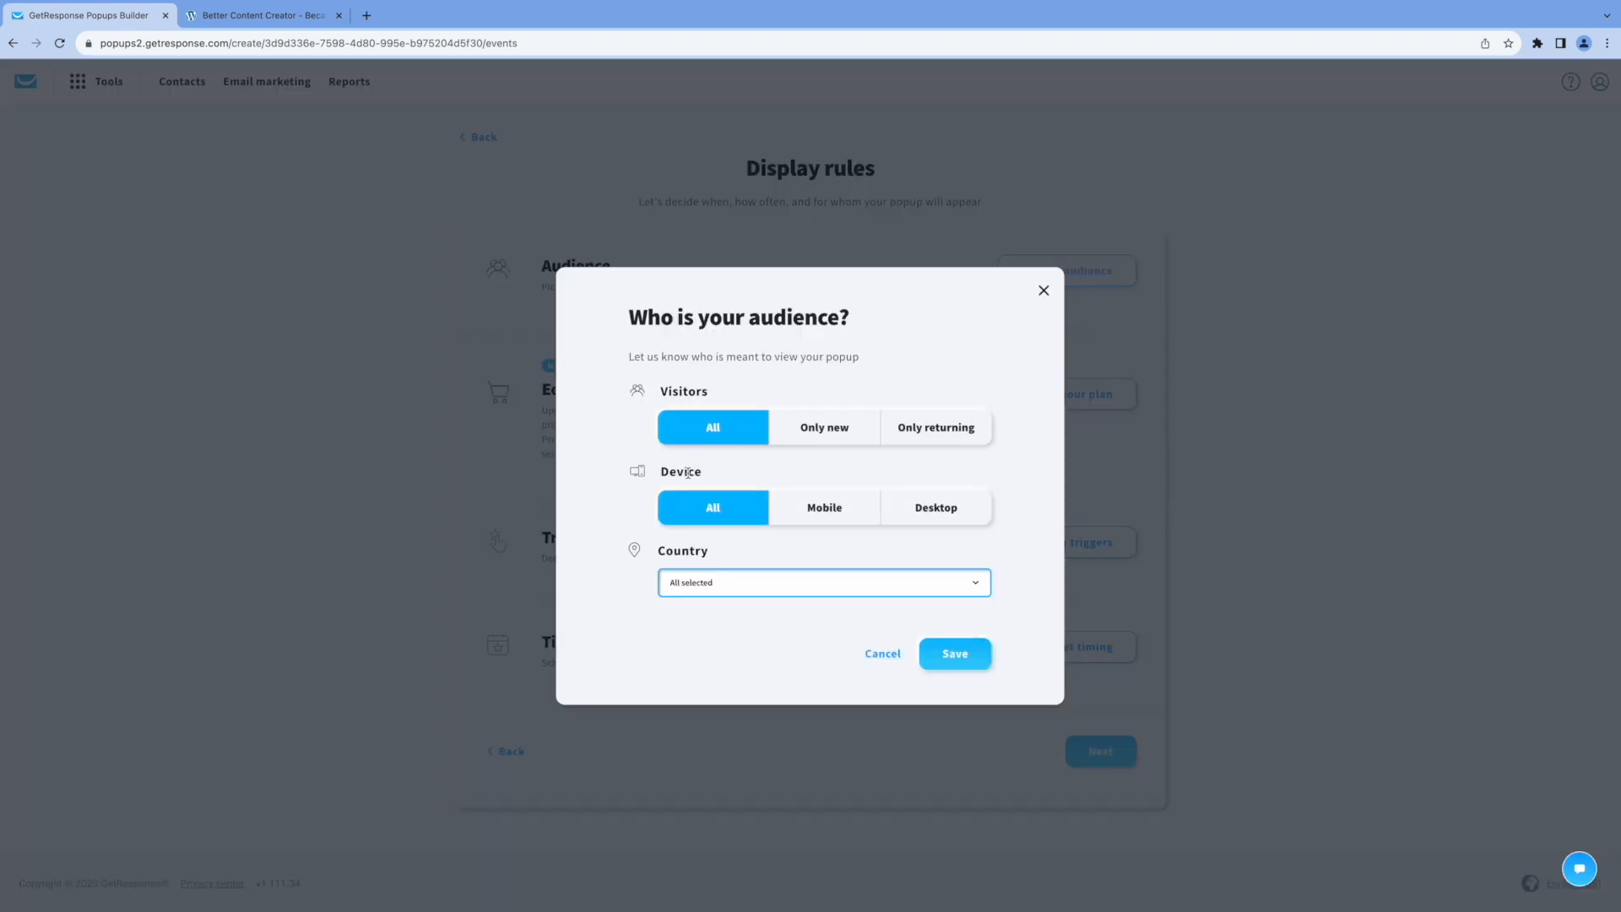
{"action": "left_click", "coordinate": [963, 654]}
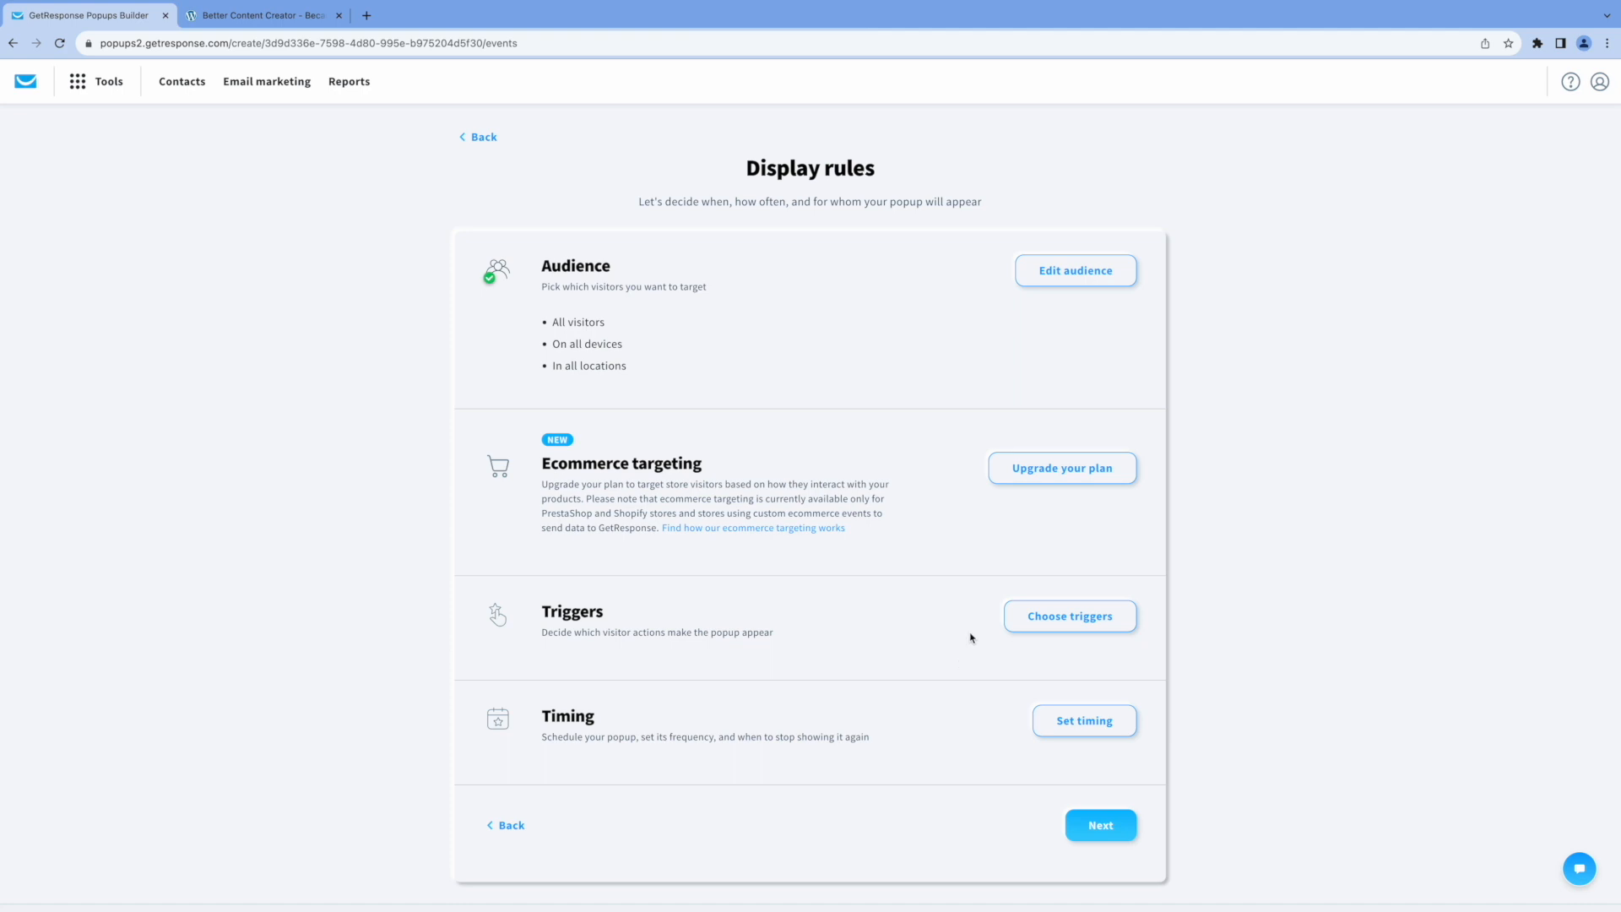
Set the popup to trigger on exit intent and save the trigger.
{"action": "scroll", "coordinate": [938, 524], "scroll_direction": "down", "scroll_amount": 1}
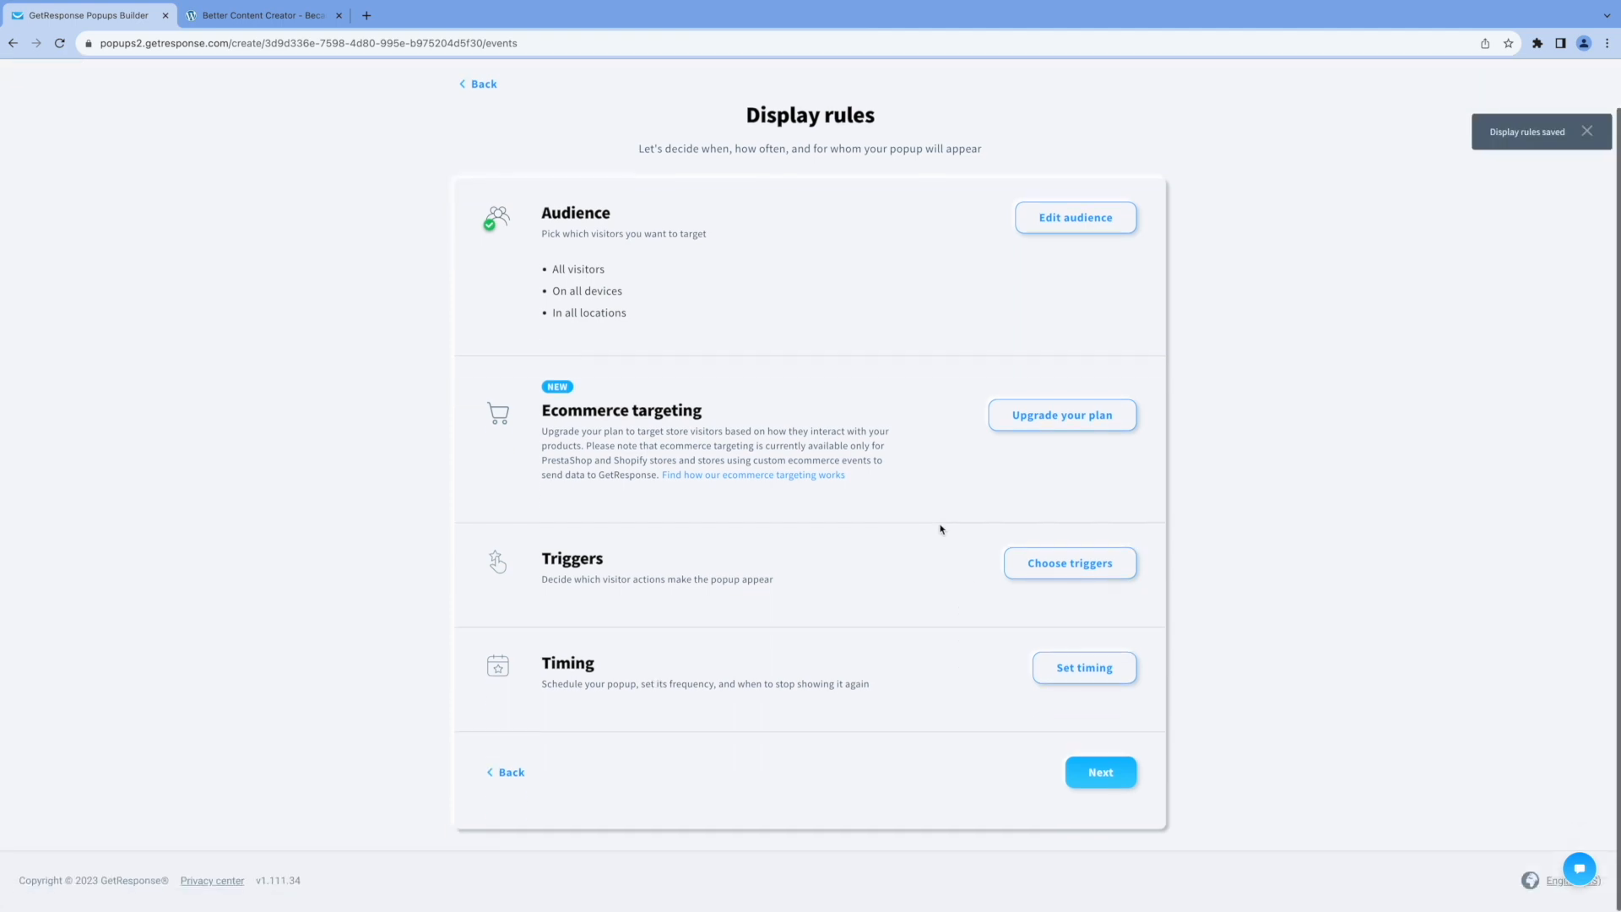
{"action": "left_click", "coordinate": [1070, 567]}
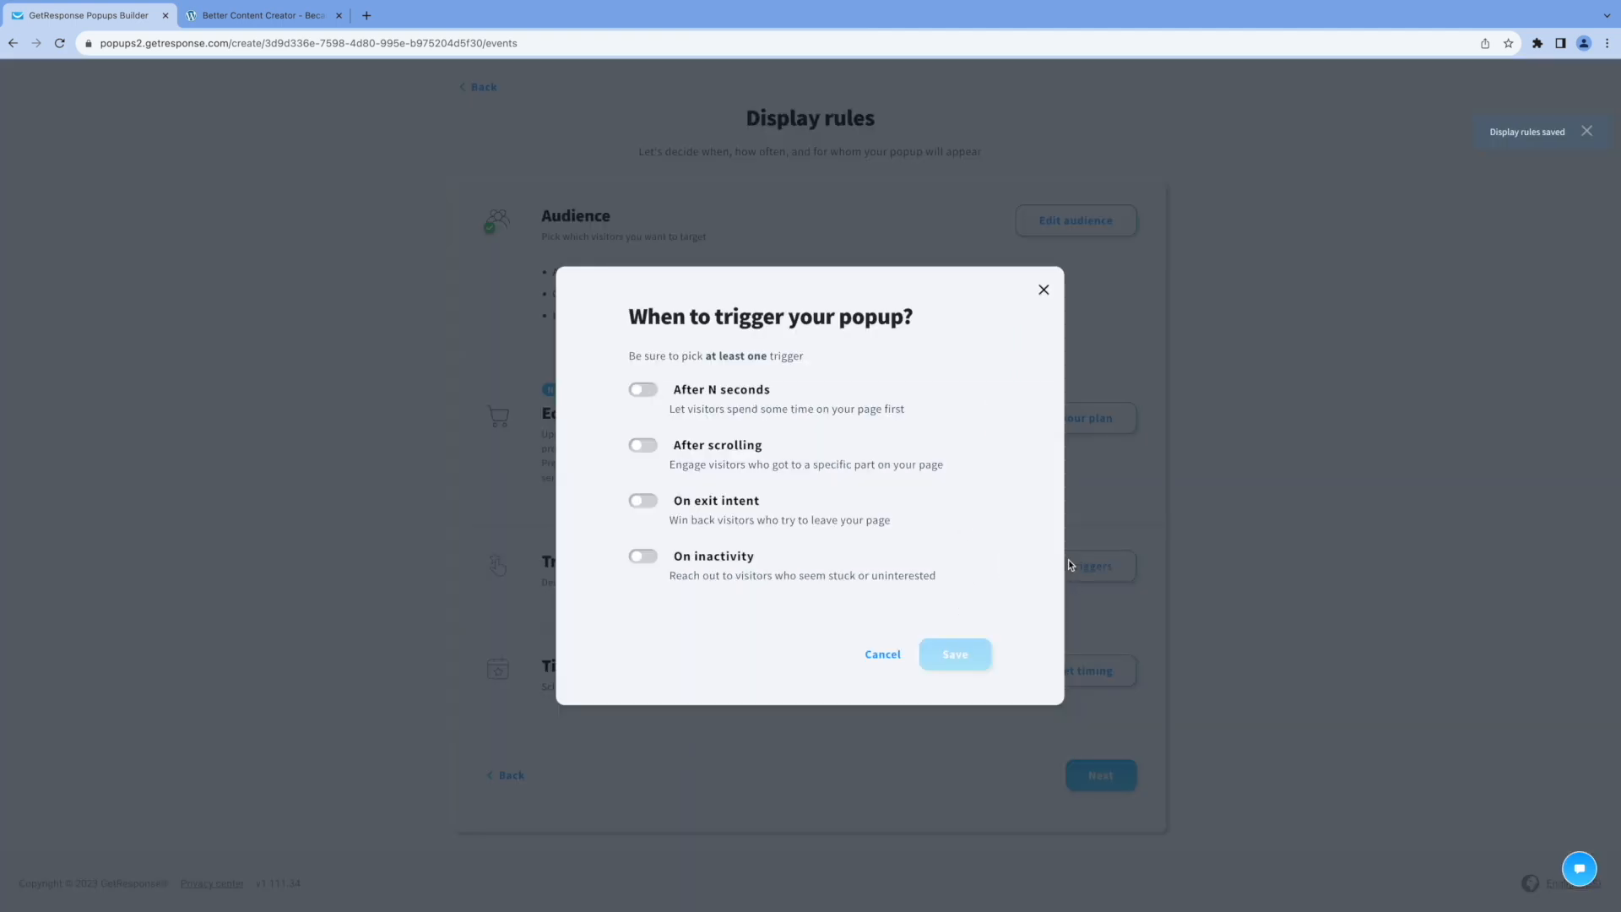
{"action": "left_click", "coordinate": [646, 503]}
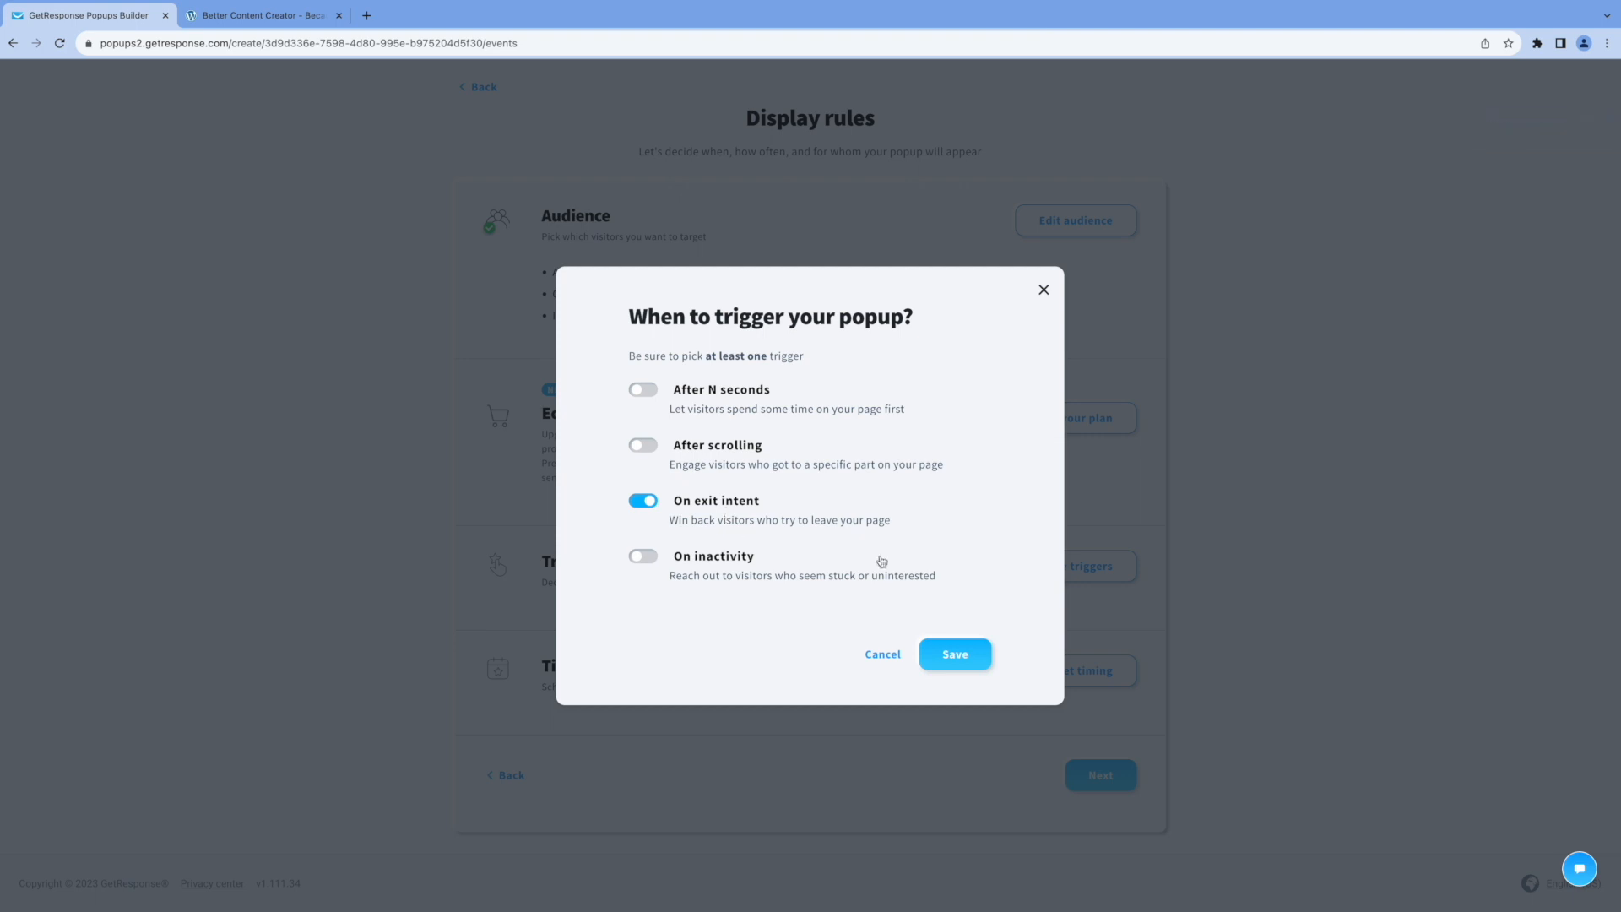
{"action": "left_click", "coordinate": [952, 655]}
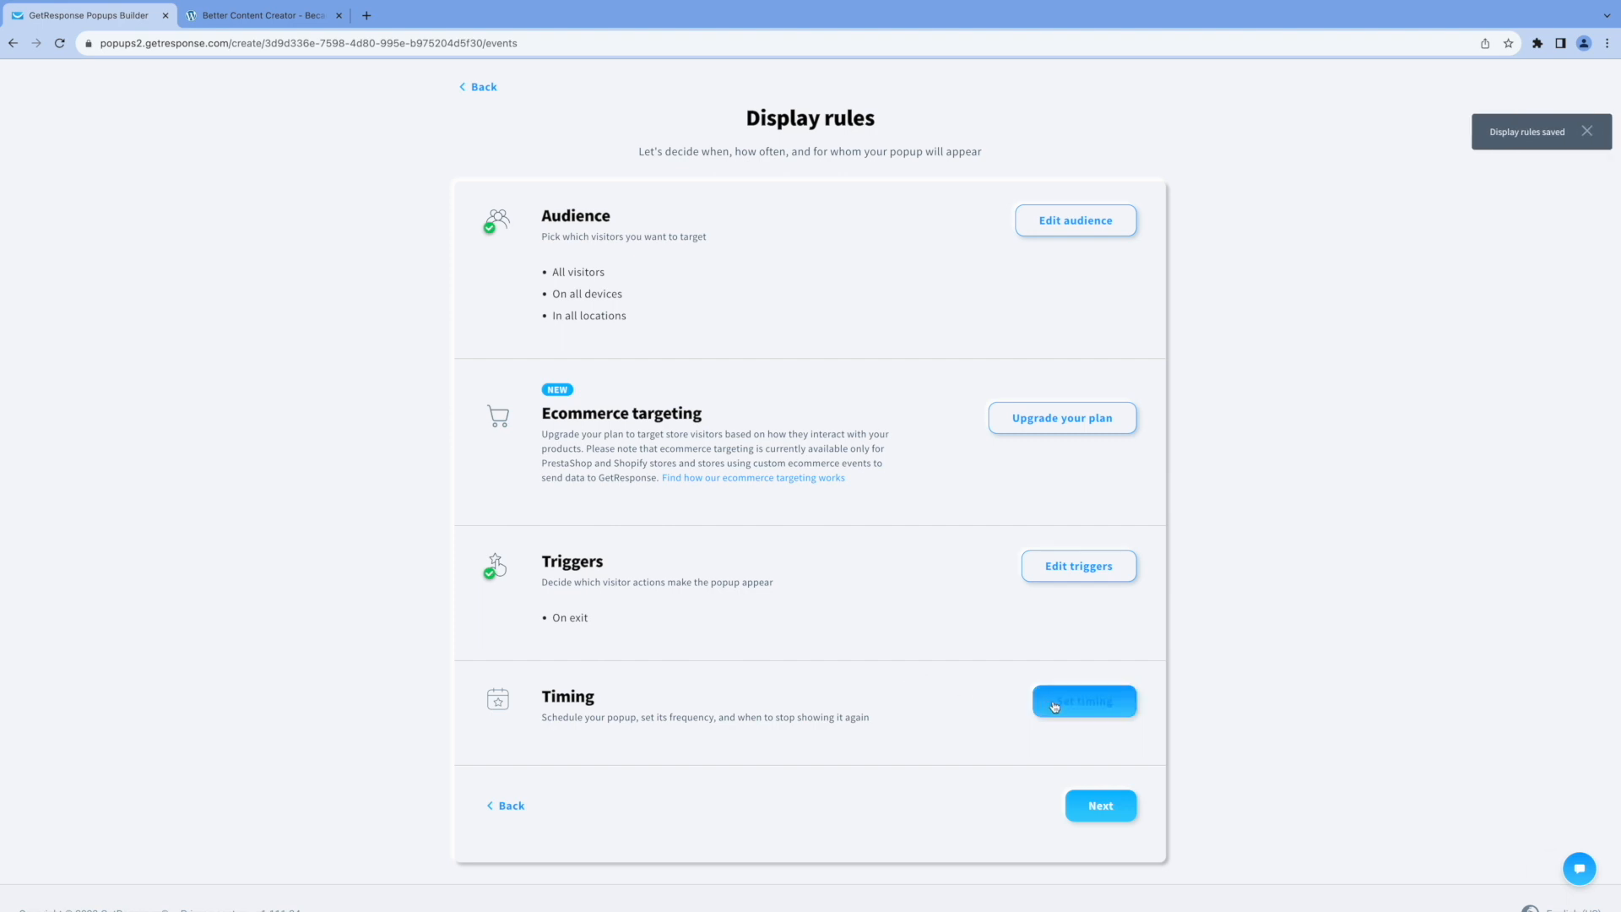
Save the timing as immediate display after publishing and always displaying again to visitors, and continue to the popup settings.
{"action": "left_click", "coordinate": [1065, 705]}
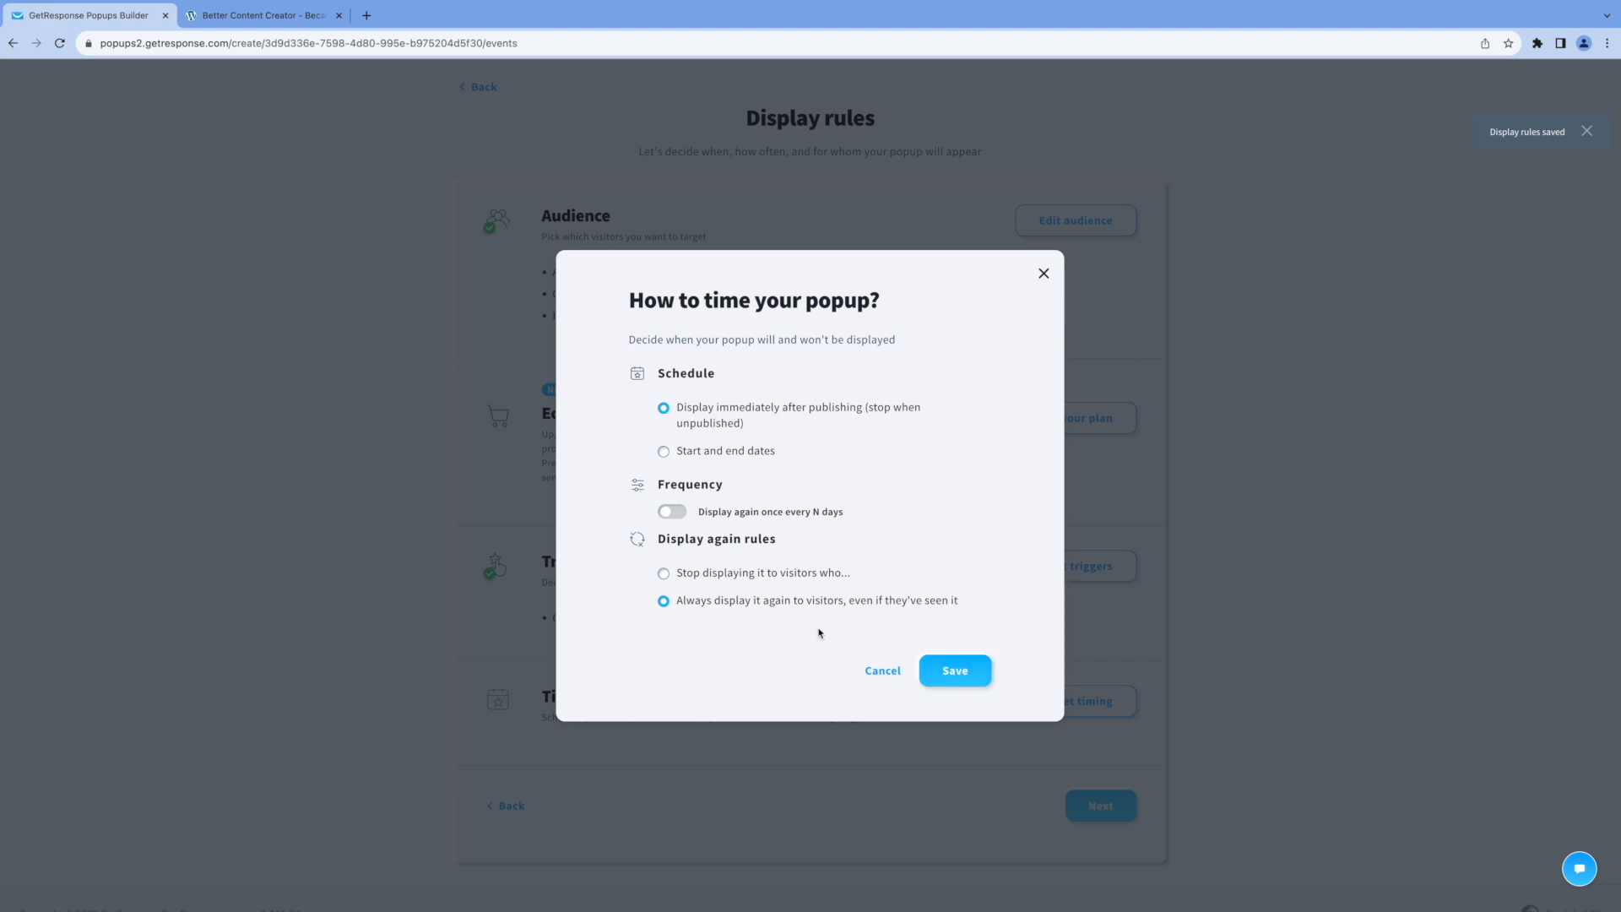
{"action": "left_click", "coordinate": [945, 673]}
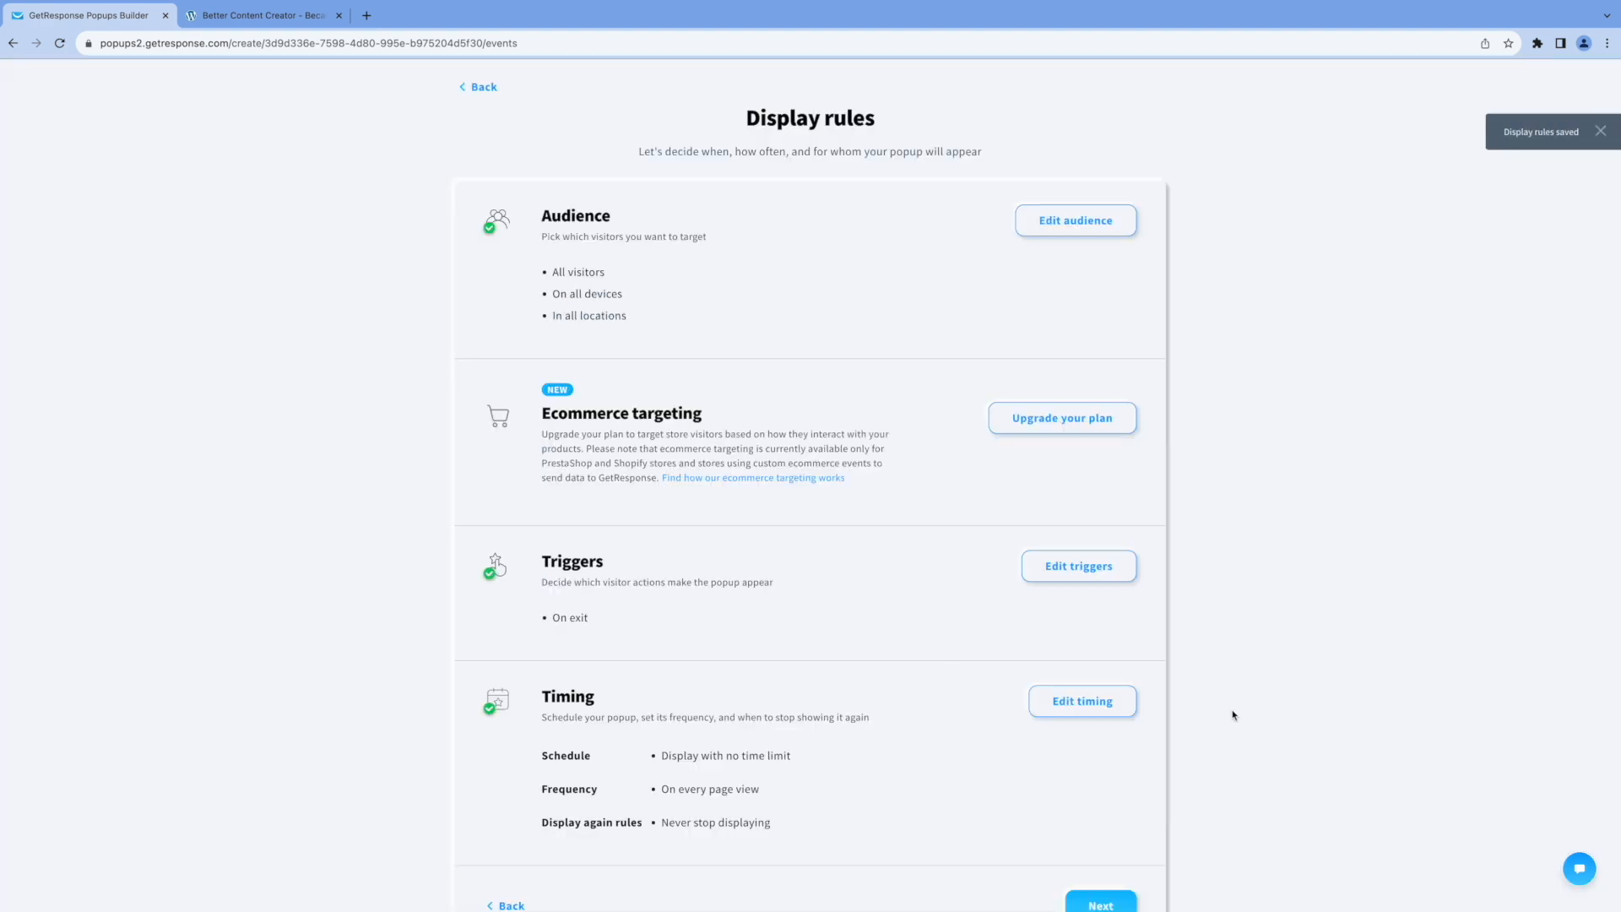
{"action": "scroll", "coordinate": [1231, 713], "scroll_direction": "down", "scroll_amount": 3}
{"action": "scroll", "coordinate": [1220, 710], "scroll_direction": "up", "scroll_amount": 2}
{"action": "scroll", "coordinate": [1219, 710], "scroll_direction": "down", "scroll_amount": 2}
{"action": "left_click", "coordinate": [1119, 774]}
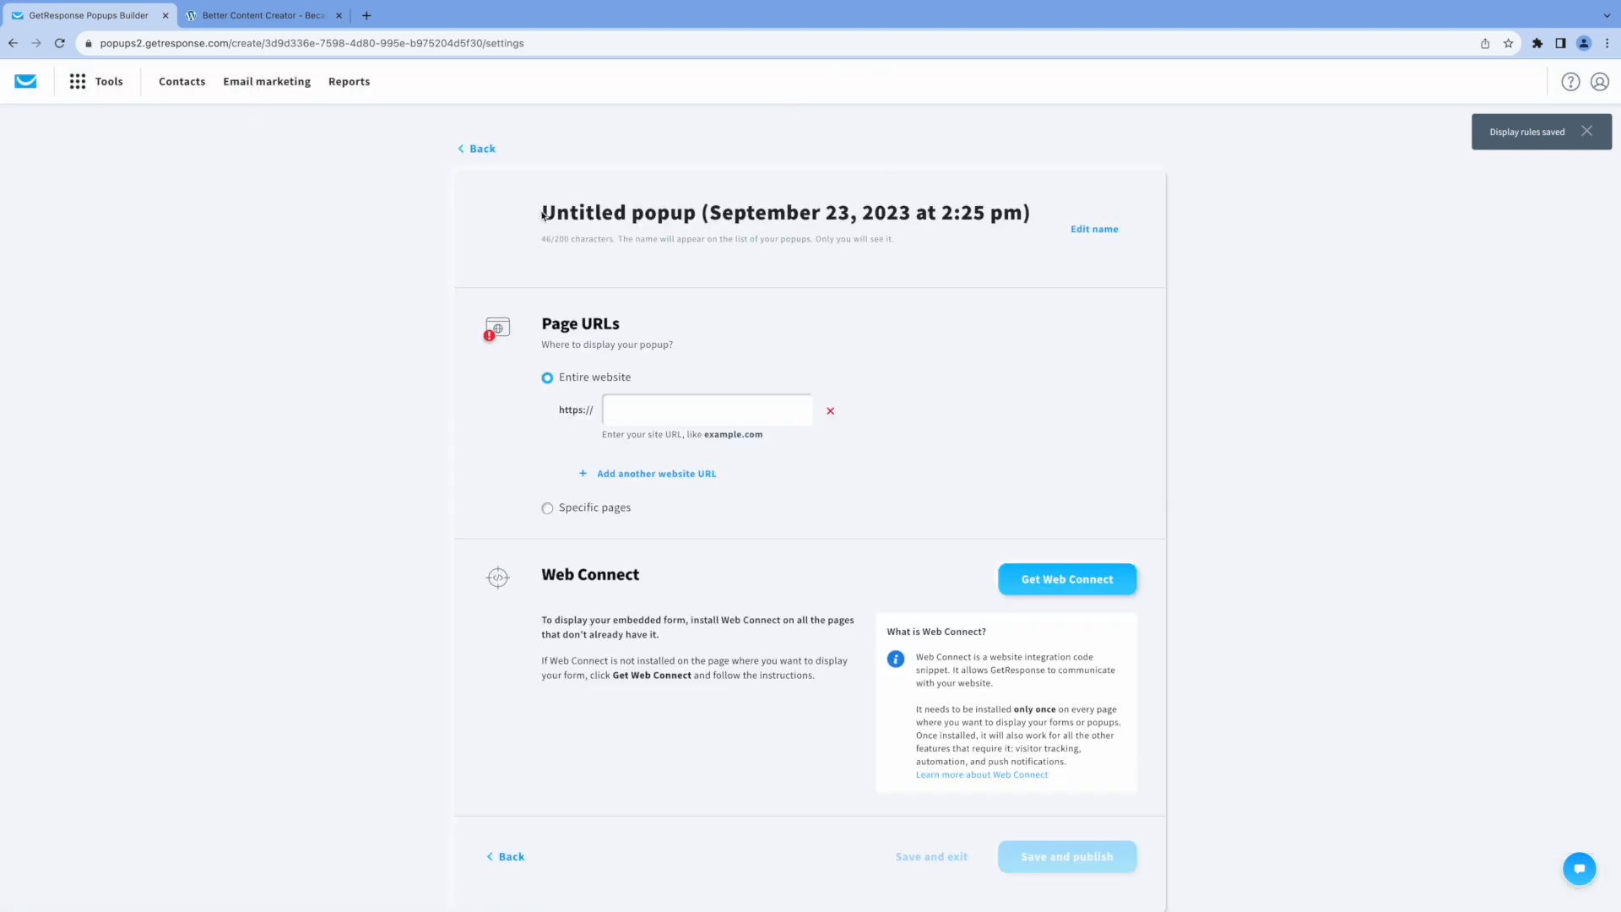
Rename the popup as "Free Consultation Popup".
{"action": "left_click_drag", "start_coordinate": [542, 211], "coordinate": [1028, 203]}
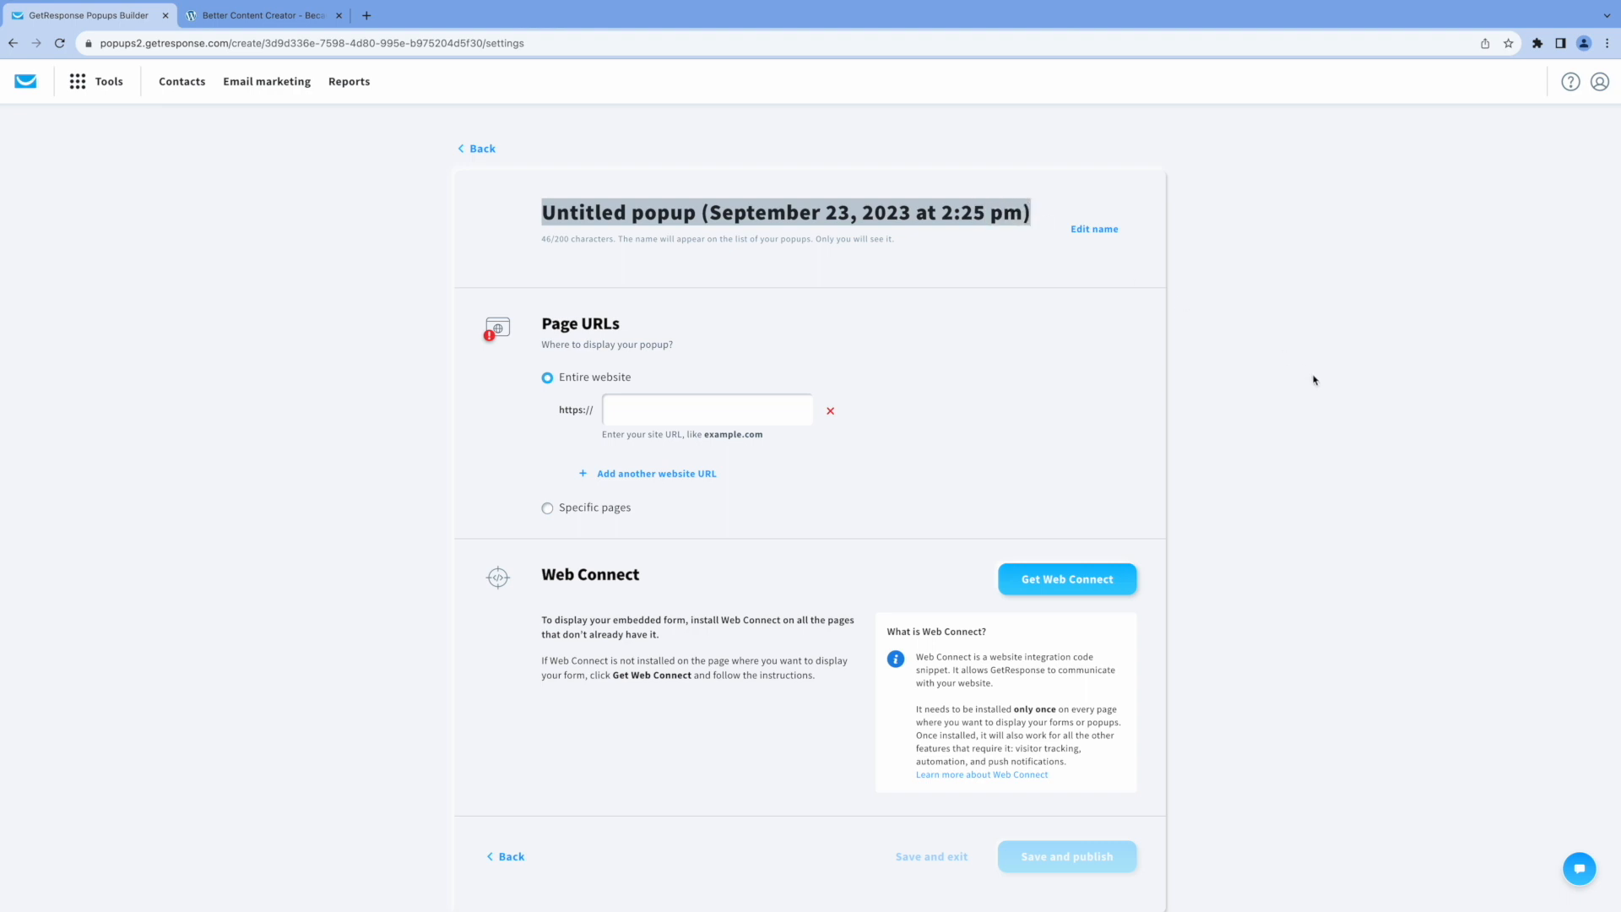
{"action": "type", "text": "Free C"}
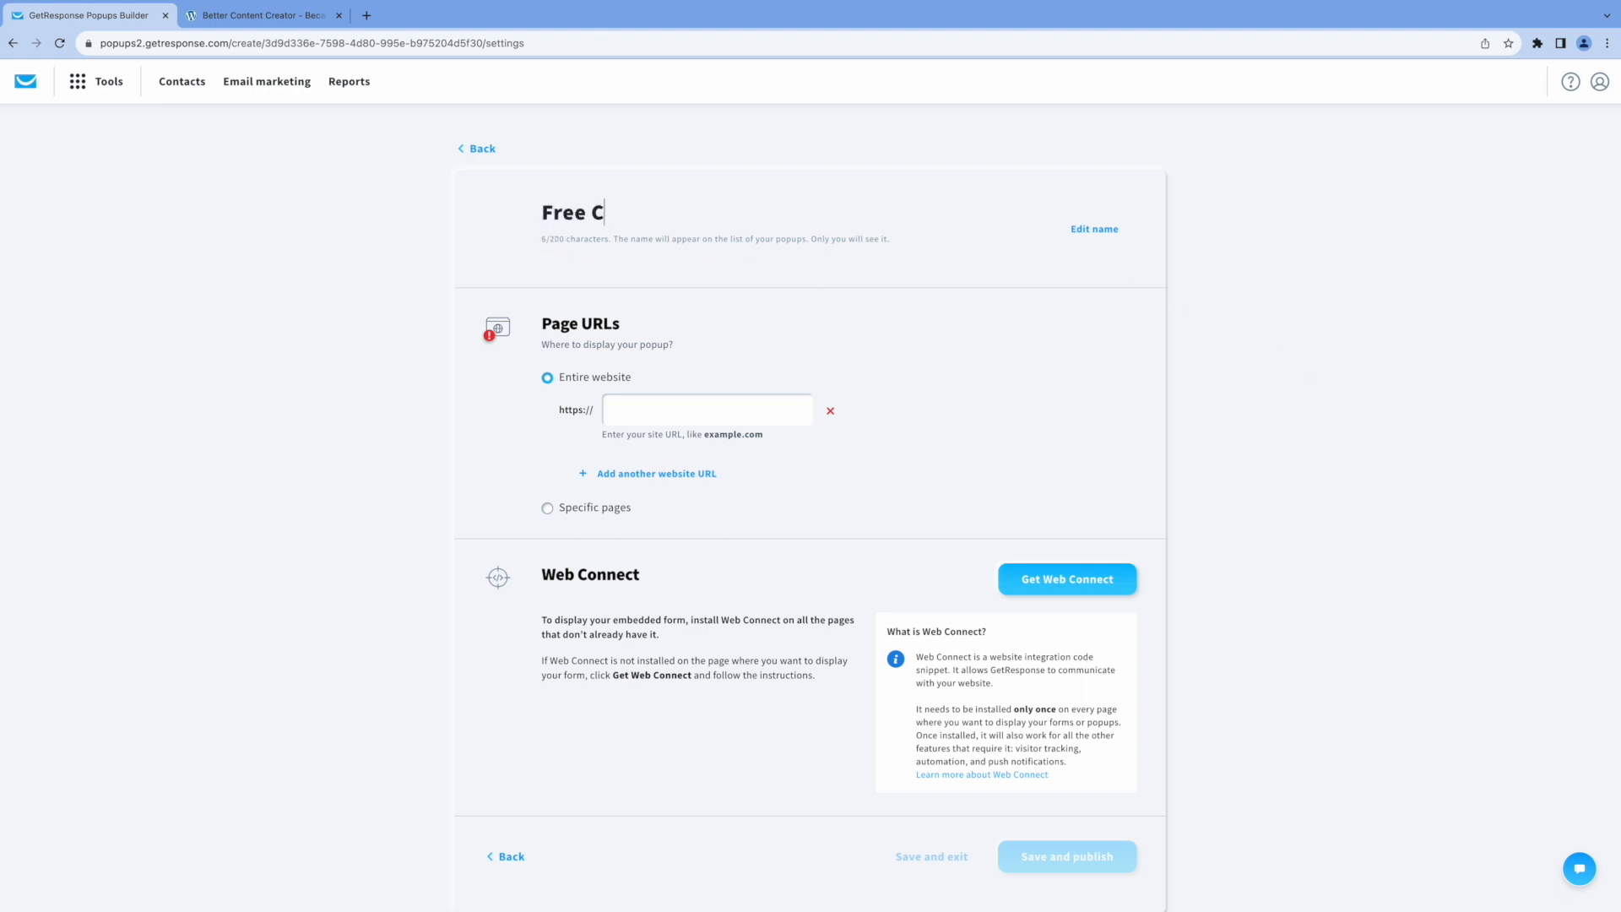
{"action": "type", "text": "onsultation Popup"}
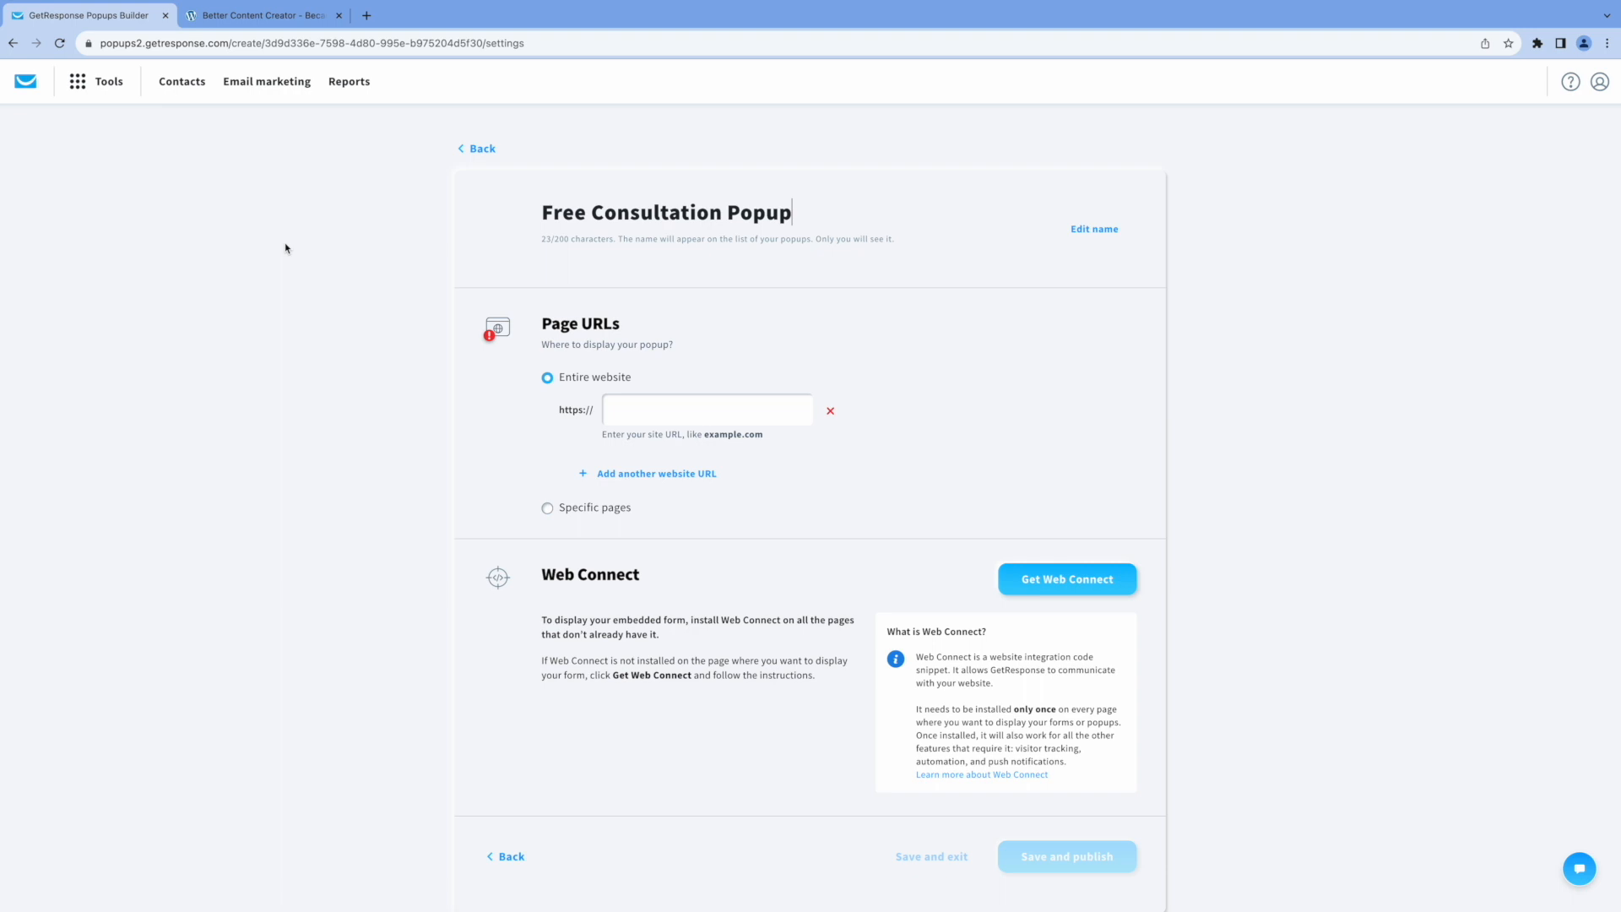
Copy the website's address, set the popup to display on the entire website bettercontentcreator.com, and open the Web Connect setup.
{"action": "left_click", "coordinate": [287, 18]}
{"action": "left_click", "coordinate": [193, 44]}
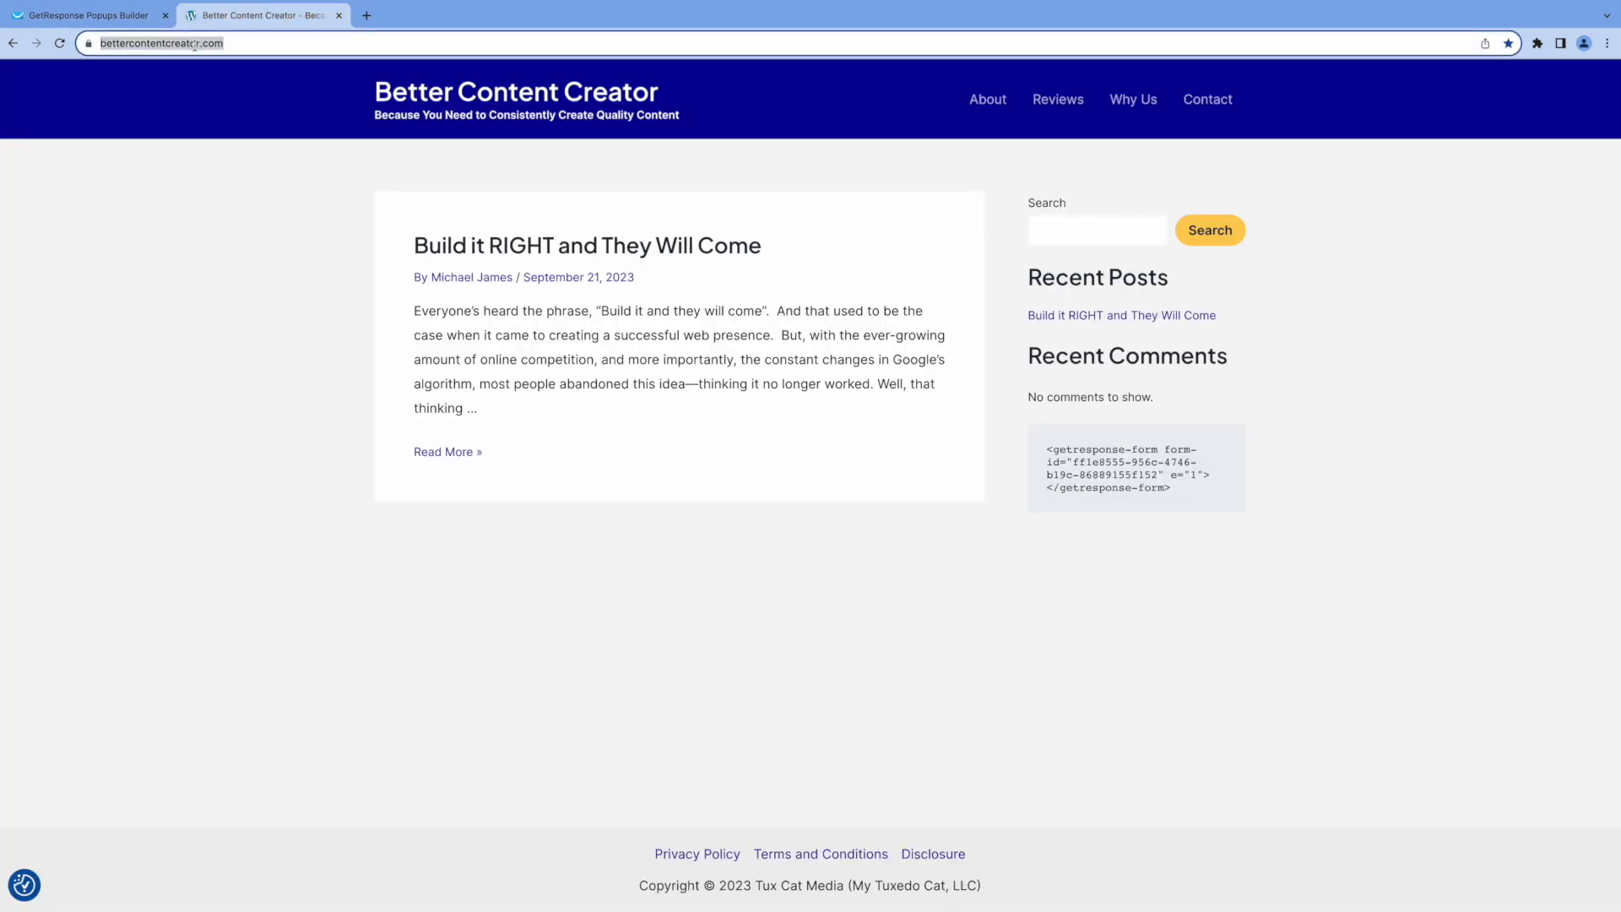
{"action": "left_click", "coordinate": [155, 24]}
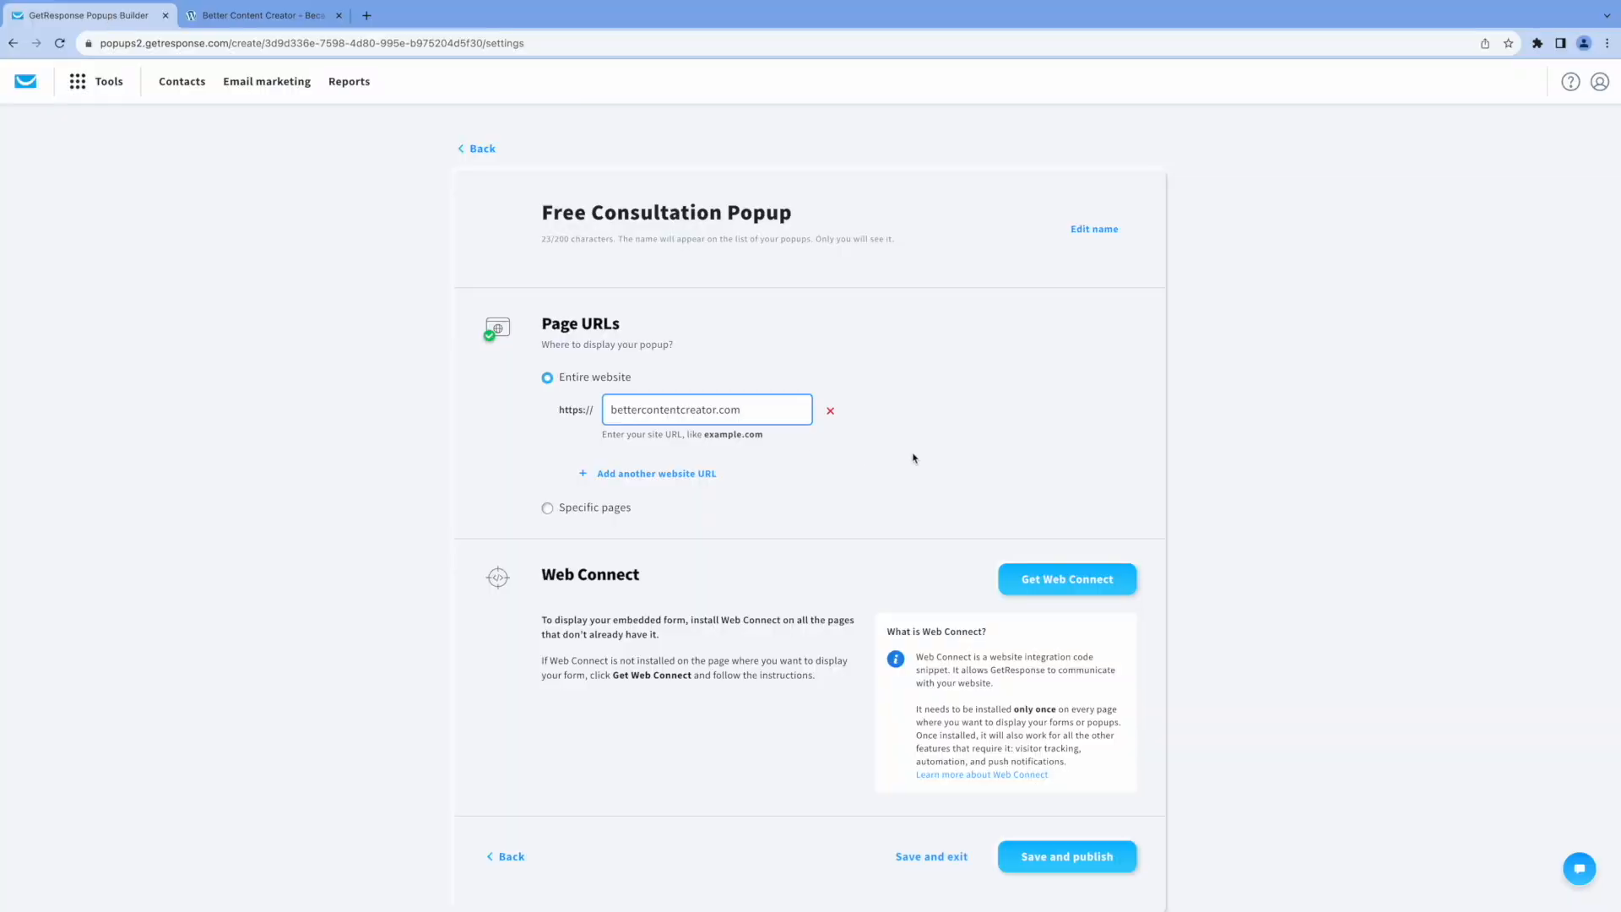
{"action": "scroll", "coordinate": [917, 459], "scroll_direction": "down", "scroll_amount": 1}
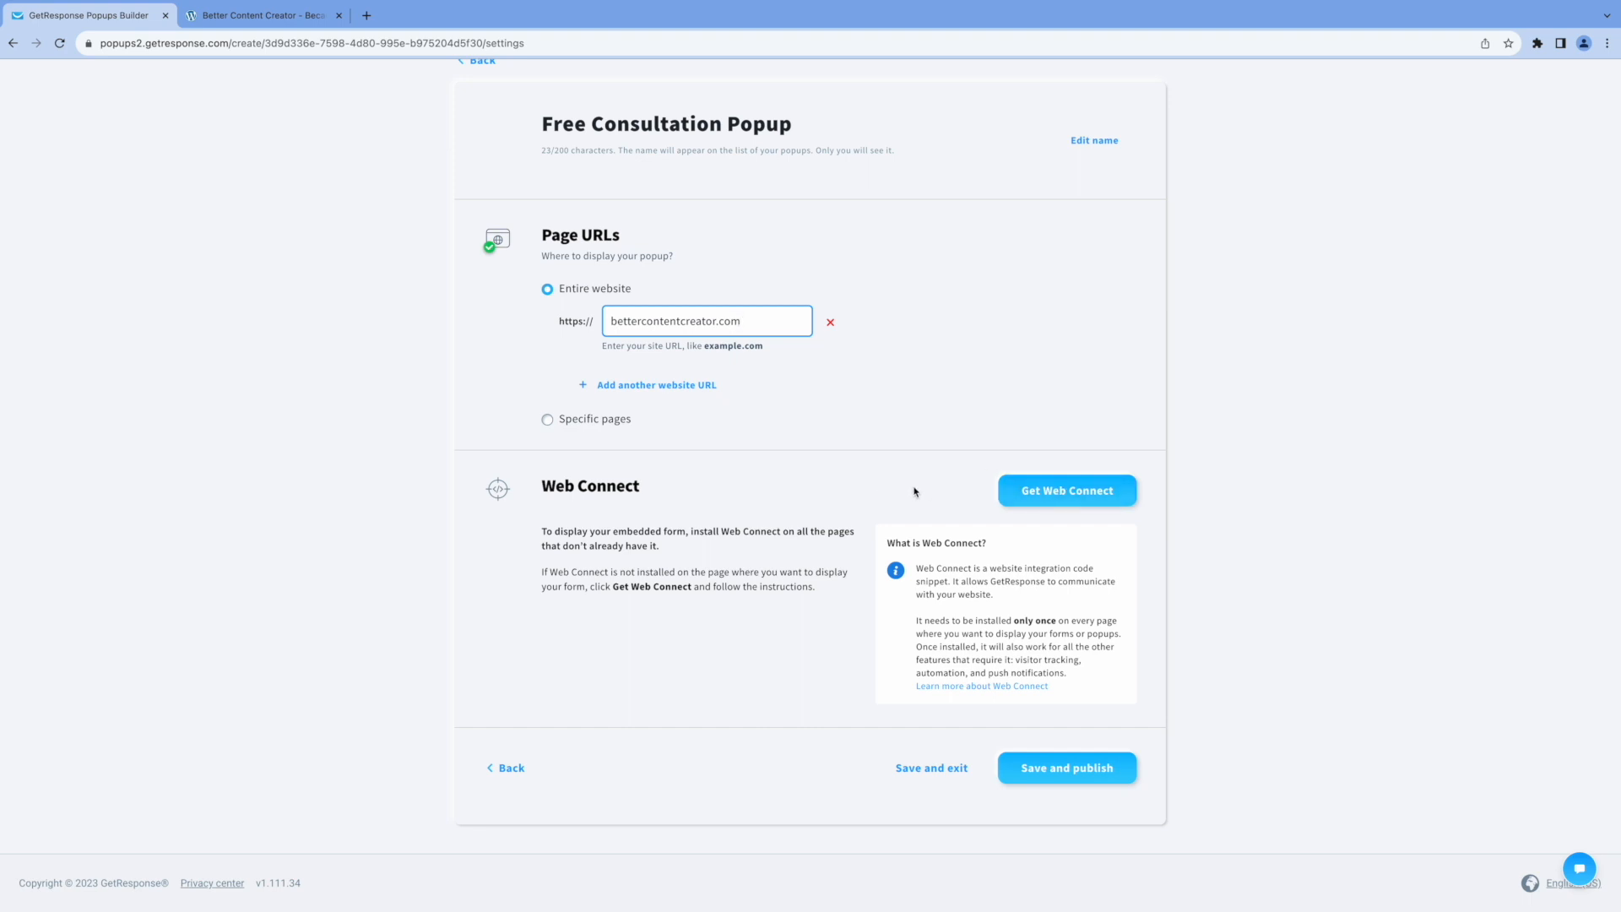
{"action": "left_click", "coordinate": [1040, 501]}
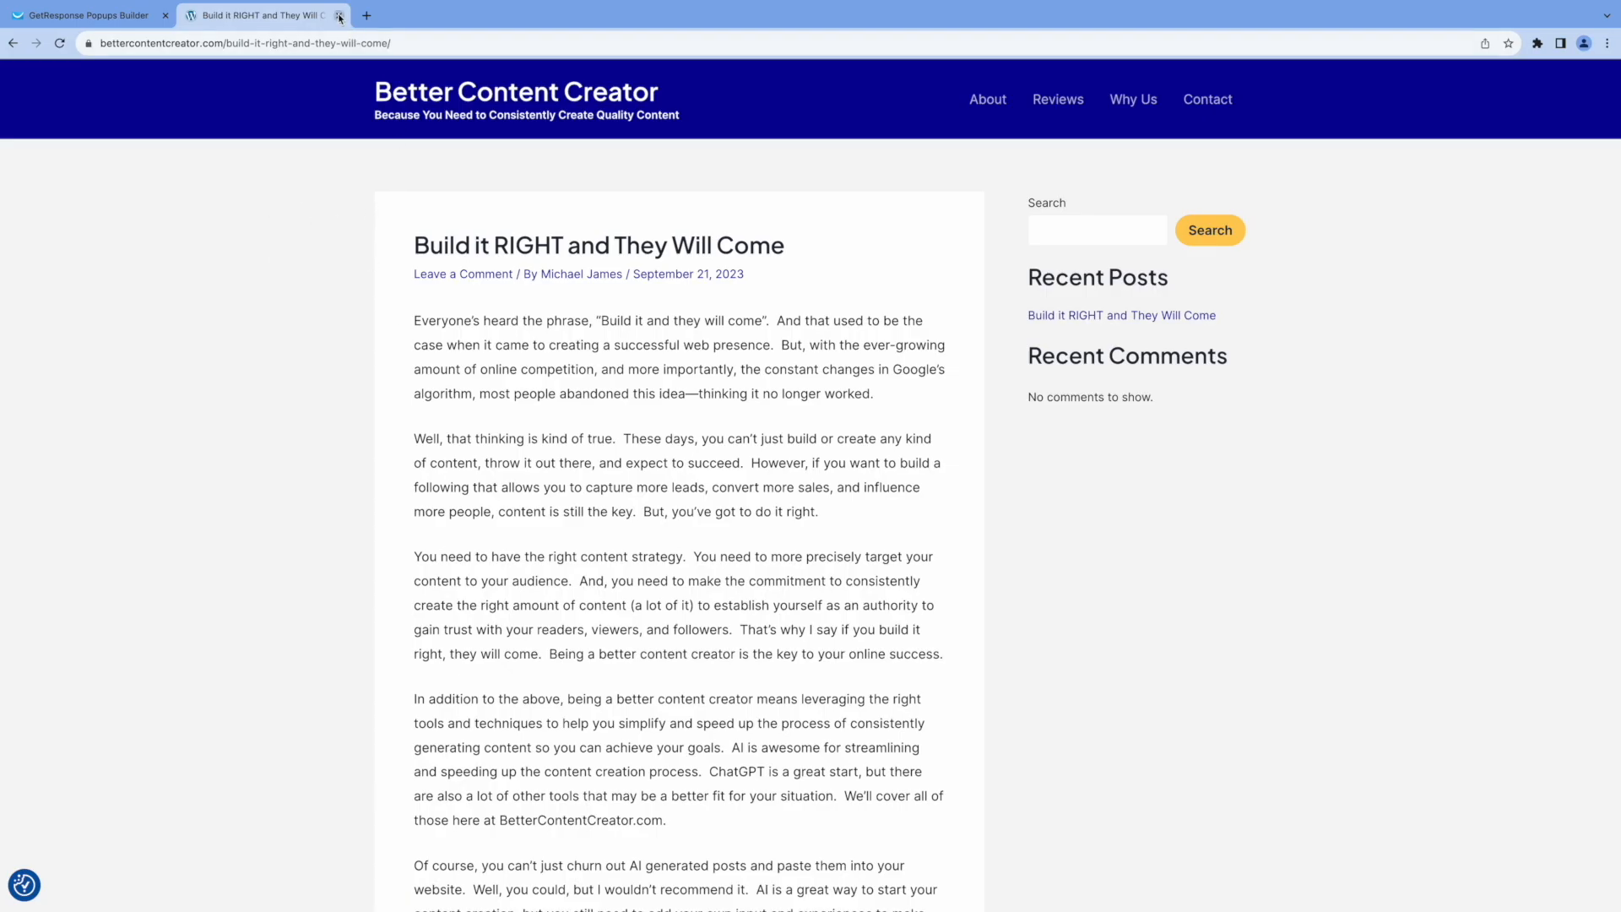
Test the popup on the blog post by triggering the exit intent and following its "Book It" button.
{"action": "mouse_move", "coordinate": [339, 16]}
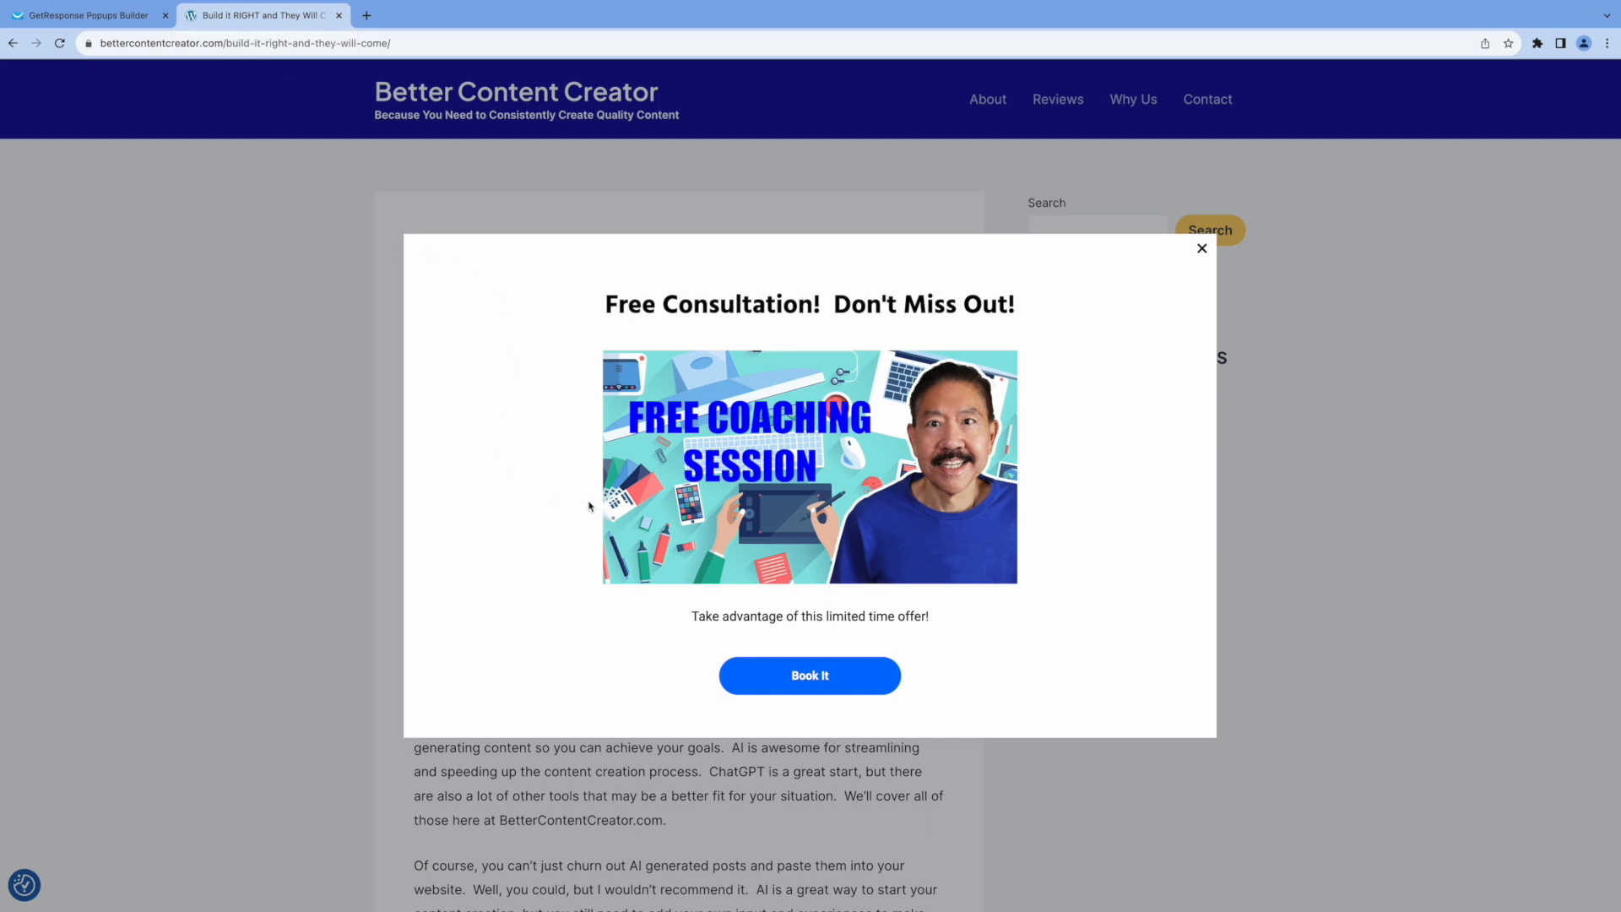
{"action": "left_click", "coordinate": [808, 679]}
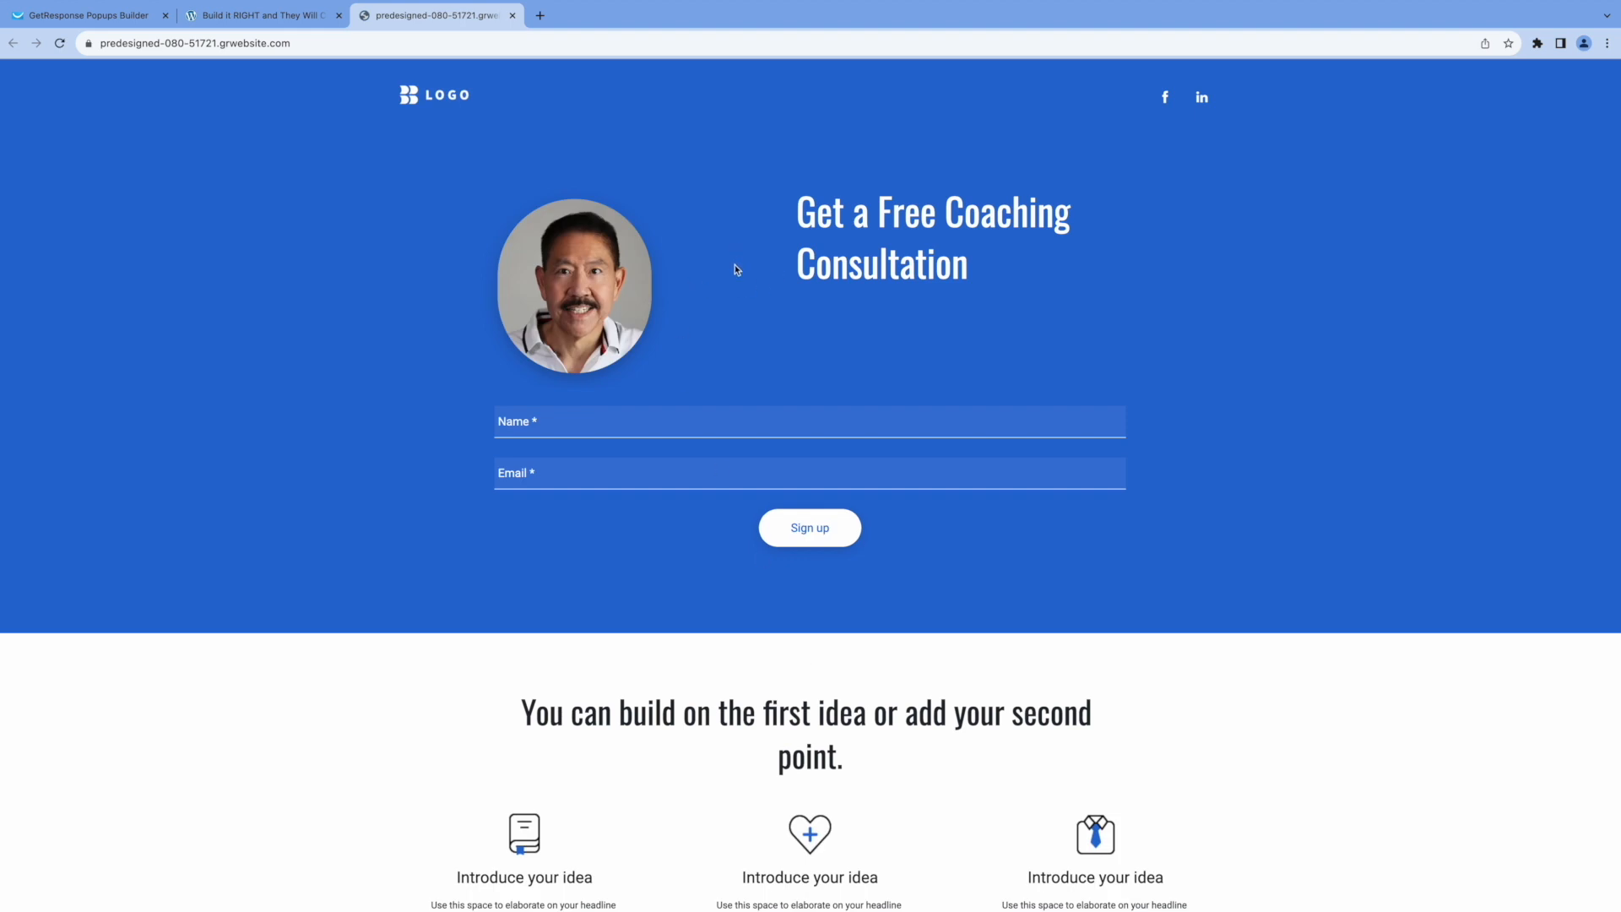